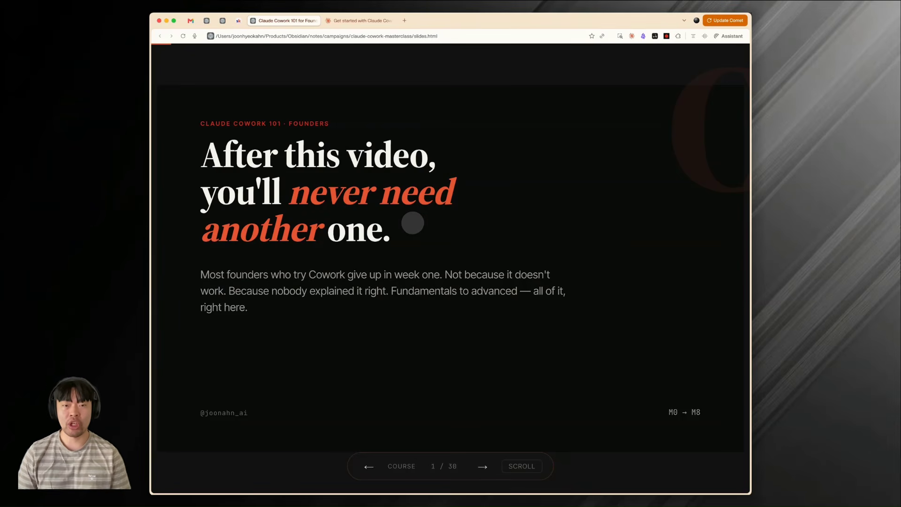
Advance the Claude Cowork 101 slides to the Module 0 core metaphor slide comparing Claude Chat with Claude Cowork.
{"action": "left_click", "coordinate": [285, 338]}
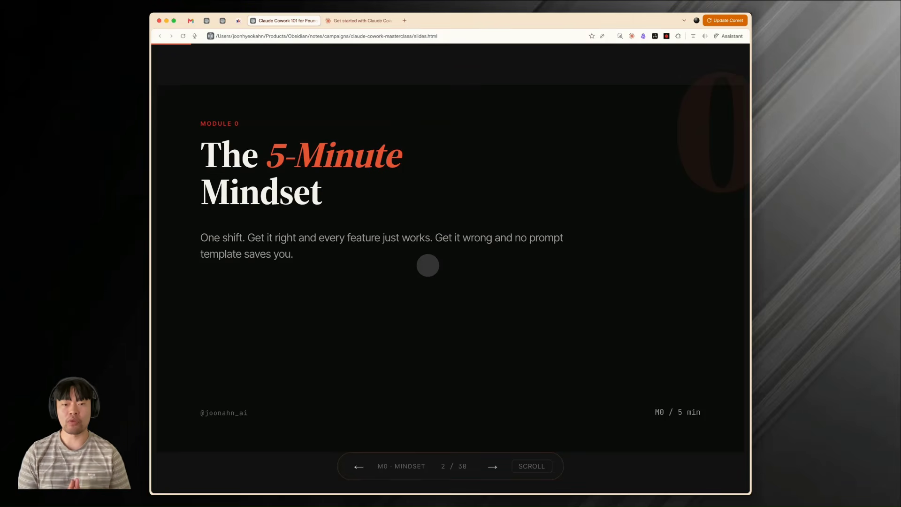
{"action": "key", "text": "Right"}
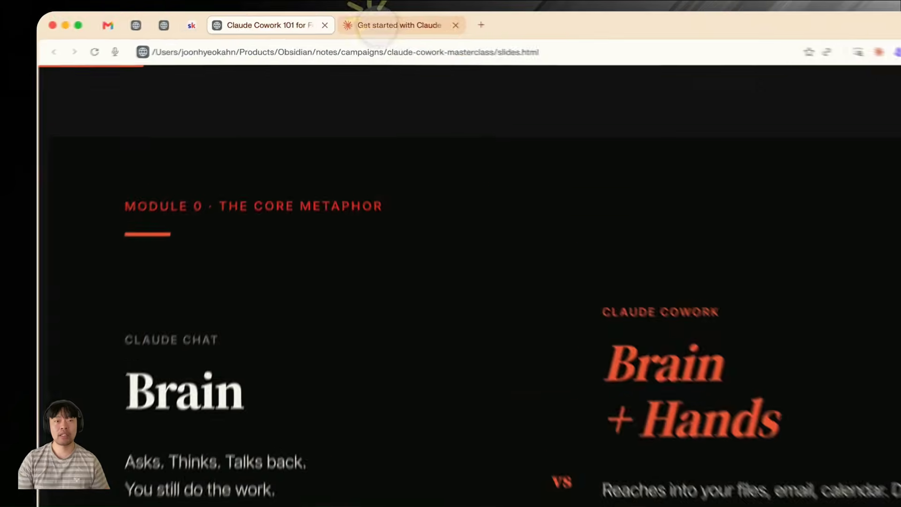
Open the "Get started with Claude Cowork" article and highlight "Claude Code" in the "What is Claude Cowork?" section.
{"action": "left_click", "coordinate": [343, 20]}
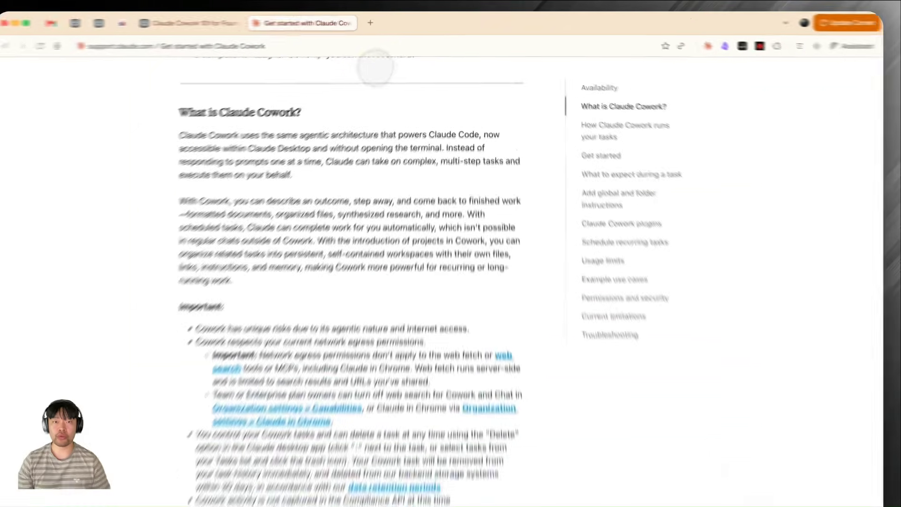
{"action": "scroll", "coordinate": [245, 362], "scroll_direction": "down", "scroll_amount": 1}
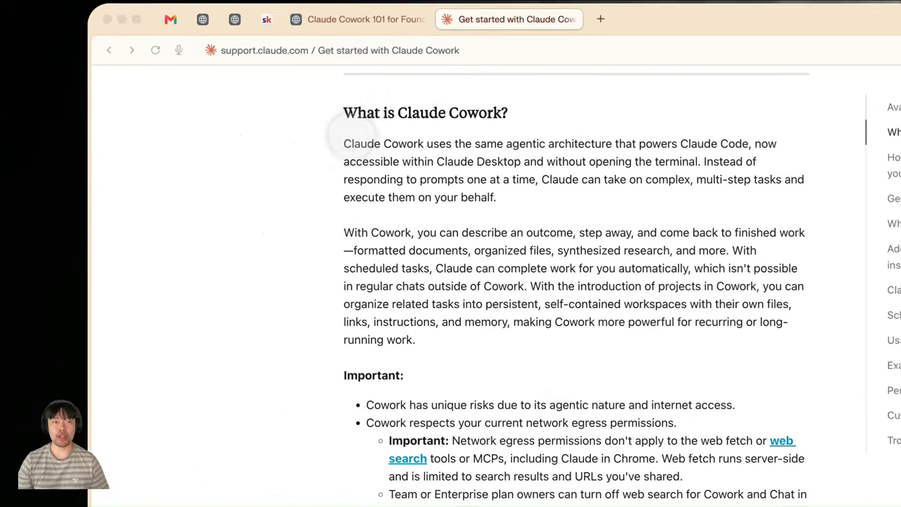
{"action": "left_click", "coordinate": [352, 134]}
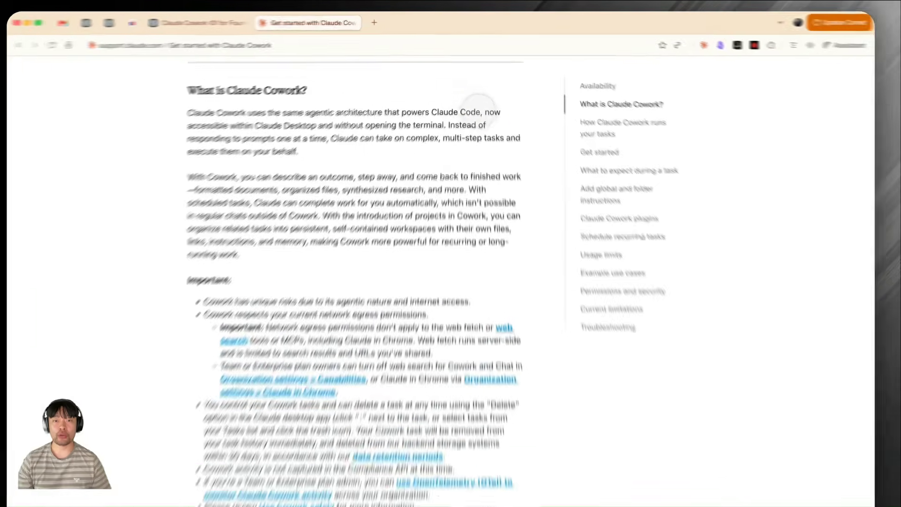
{"action": "left_click_drag", "start_coordinate": [480, 112], "coordinate": [431, 112]}
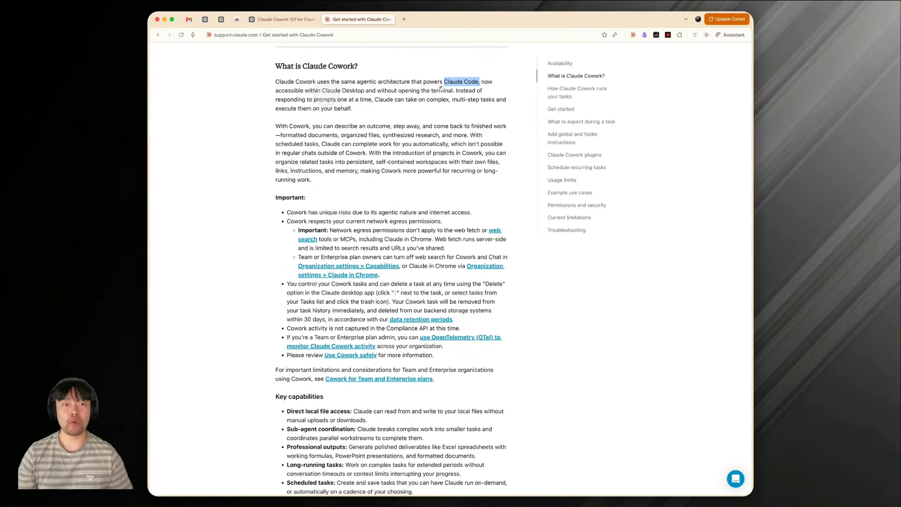
Highlight the "Direct local file access" and "Sub-agent coordination" items in the article's Key capabilities list, then clear the selection.
{"action": "scroll", "coordinate": [293, 175], "scroll_direction": "down", "scroll_amount": 5}
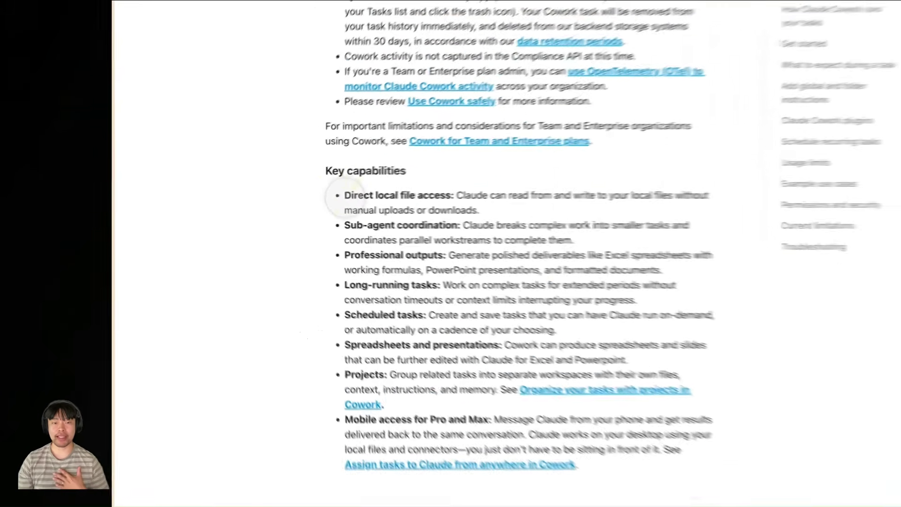
{"action": "left_click_drag", "start_coordinate": [287, 199], "coordinate": [337, 199]}
{"action": "left_click_drag", "start_coordinate": [468, 189], "coordinate": [484, 189]}
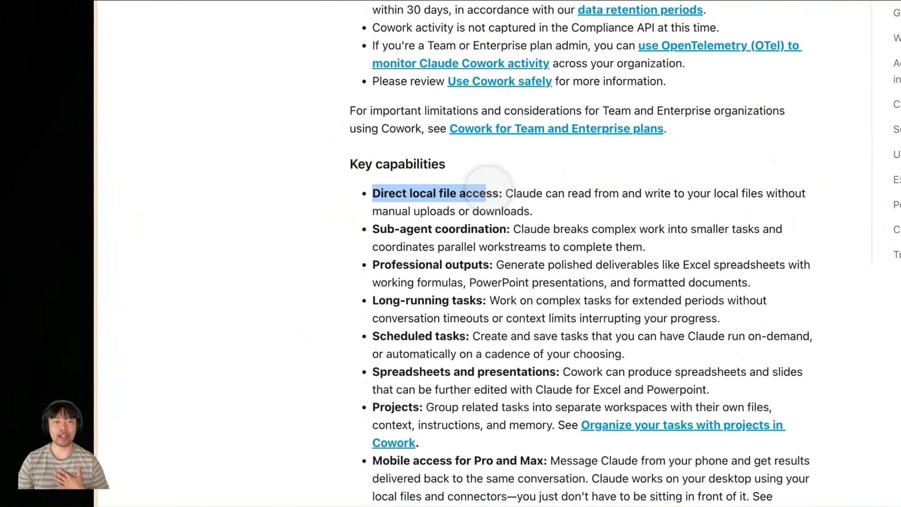
{"action": "left_click", "coordinate": [372, 231]}
{"action": "left_click_drag", "start_coordinate": [373, 230], "coordinate": [530, 230]}
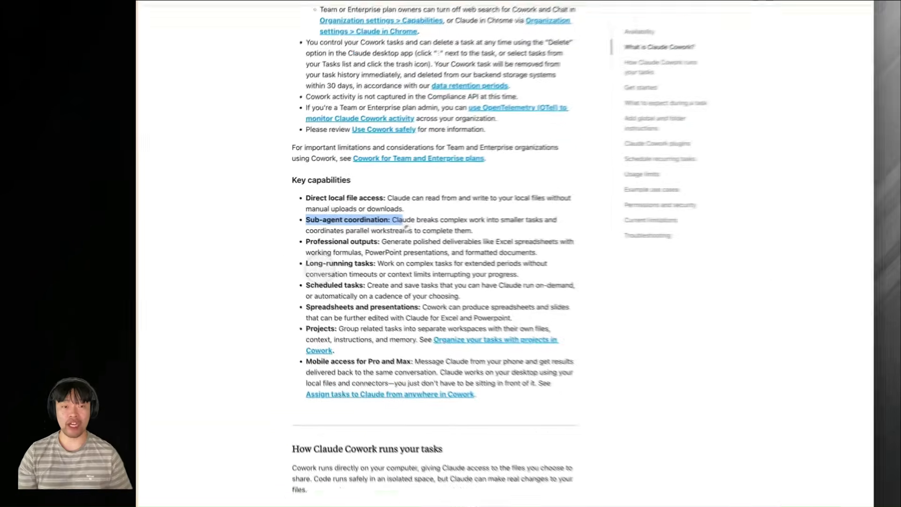
{"action": "left_click", "coordinate": [391, 303]}
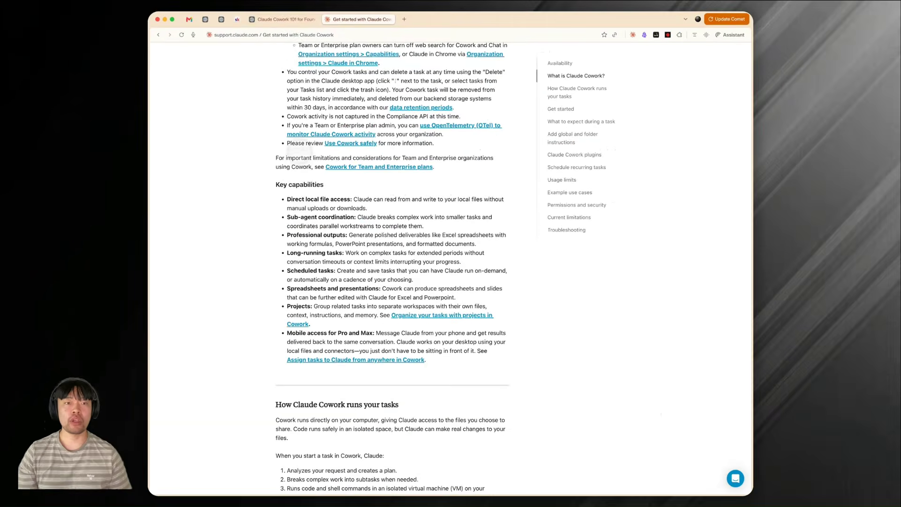
Return to the slide deck and go through Module 0's "The Shift" slide on task-first versus outcome-first prompts.
{"action": "left_click", "coordinate": [285, 19]}
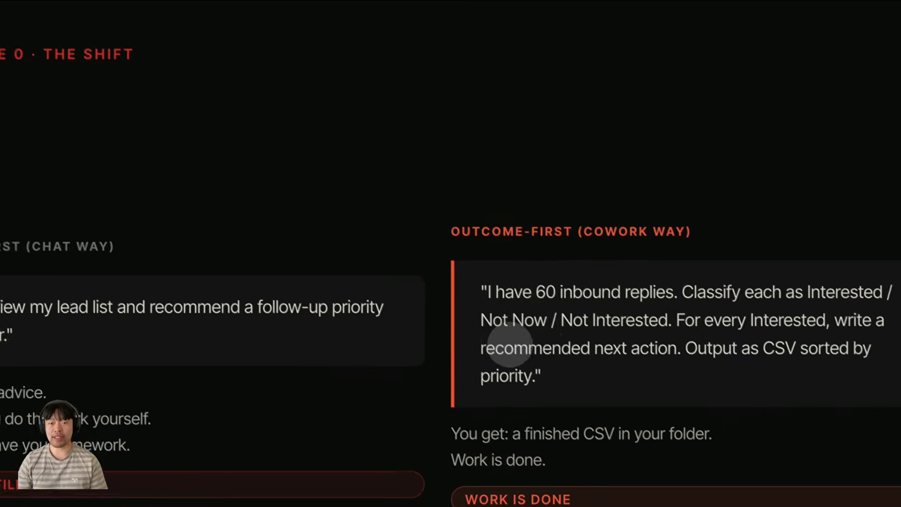
{"action": "left_click", "coordinate": [643, 386]}
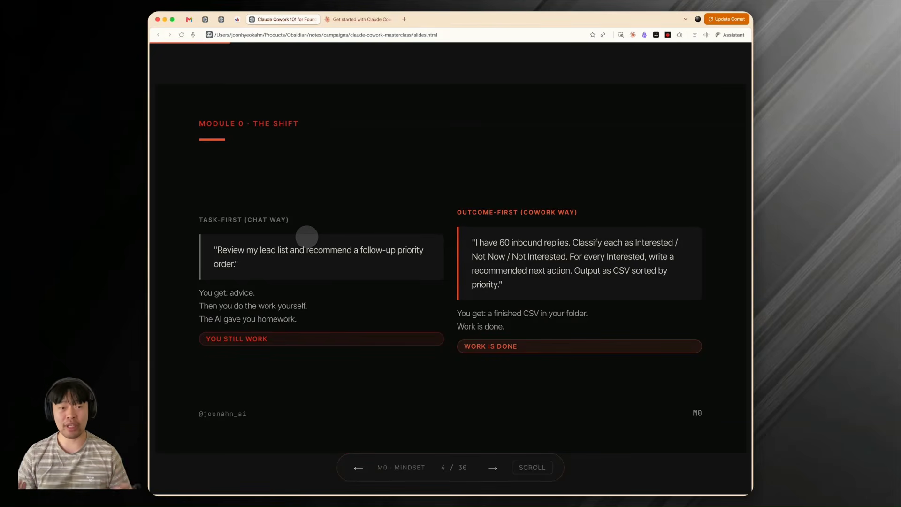
{"action": "left_click", "coordinate": [449, 231]}
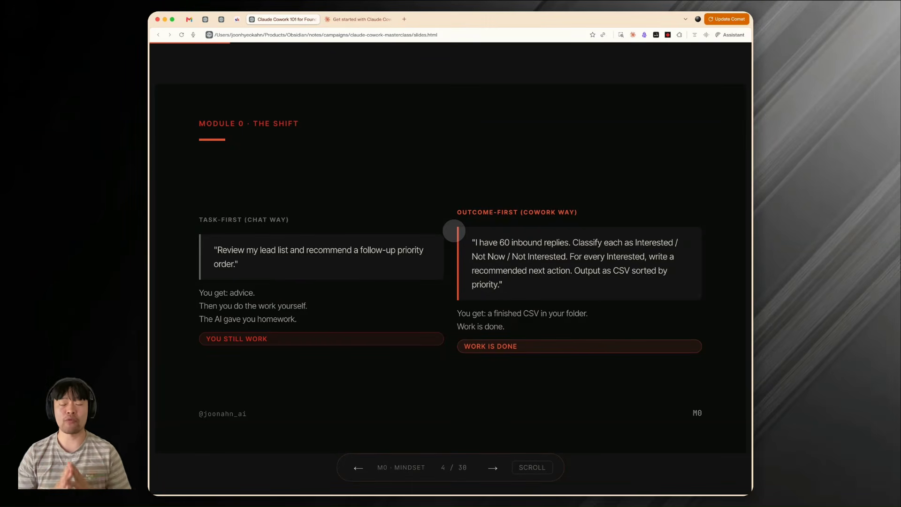
Advance to "The Formula" slide and highlight the "What I have" row and the matching part of the example prompt.
{"action": "key", "text": "Right"}
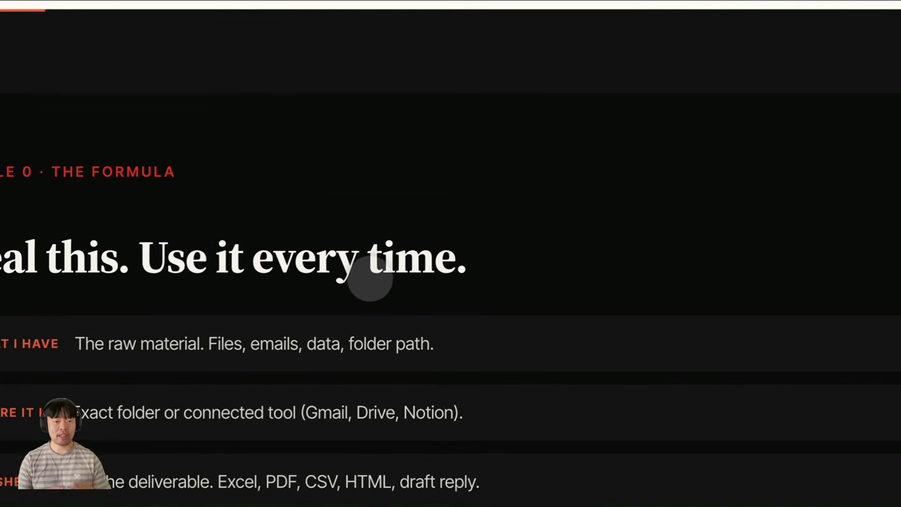
{"action": "left_click", "coordinate": [338, 239]}
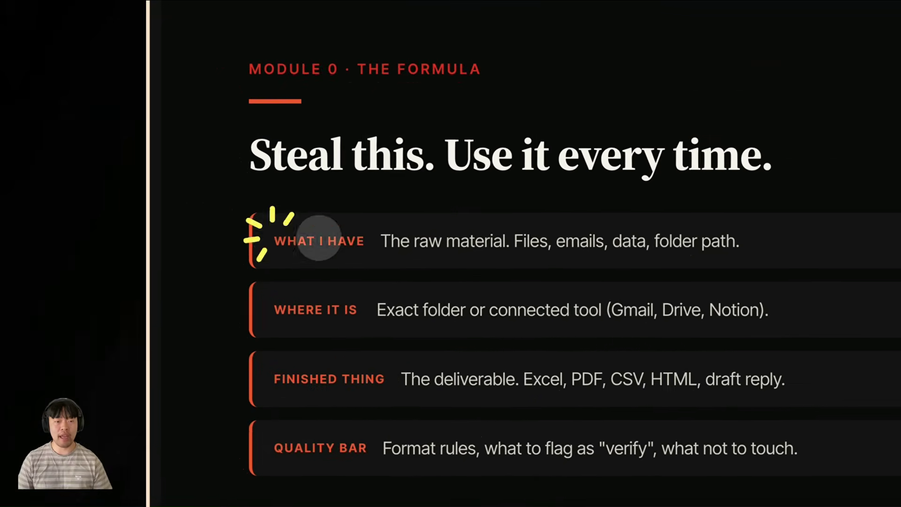
{"action": "triple_click", "coordinate": [138, 269]}
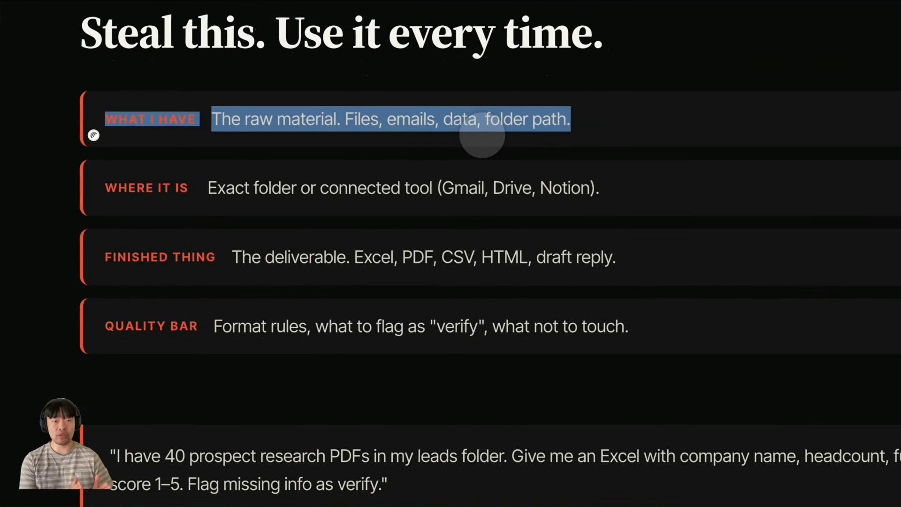
{"action": "left_click", "coordinate": [406, 411]}
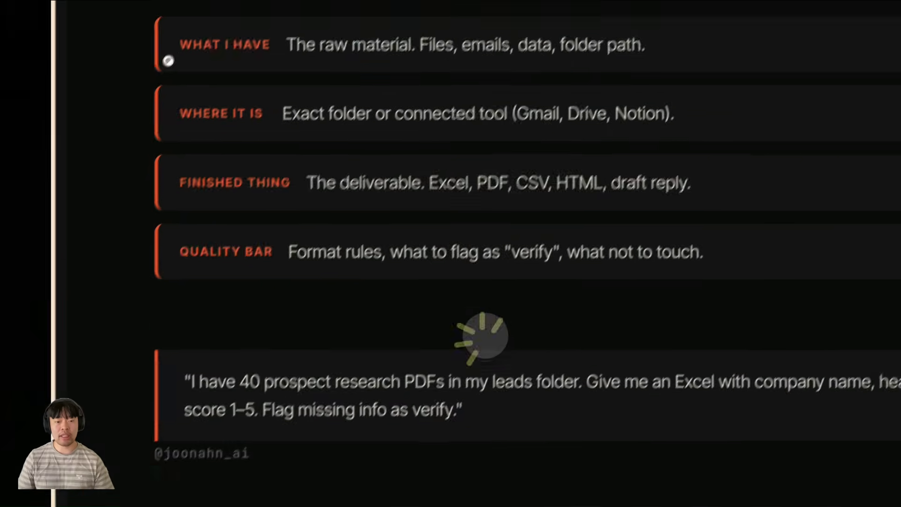
{"action": "left_click_drag", "start_coordinate": [291, 292], "coordinate": [526, 286]}
{"action": "left_click_drag", "start_coordinate": [588, 287], "coordinate": [670, 288]}
Review the "Where it is" row and highlight the "Finished thing" row with the example prompt's Excel request.
{"action": "left_click", "coordinate": [219, 37]}
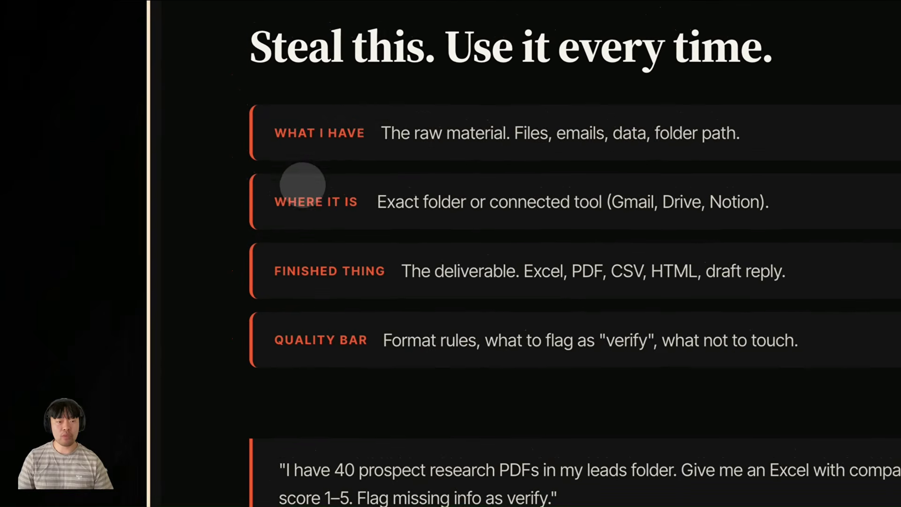
{"action": "left_click", "coordinate": [211, 38]}
{"action": "left_click", "coordinate": [312, 202]}
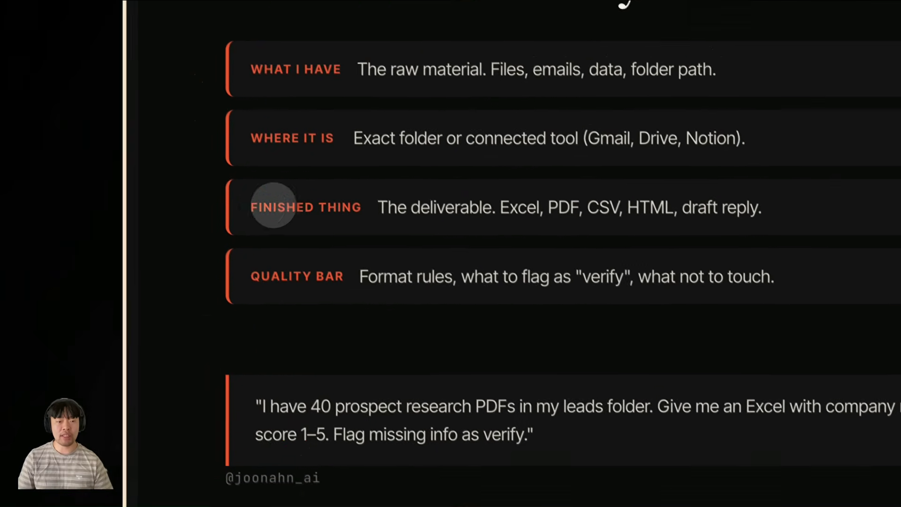
{"action": "left_click_drag", "start_coordinate": [258, 206], "coordinate": [694, 210]}
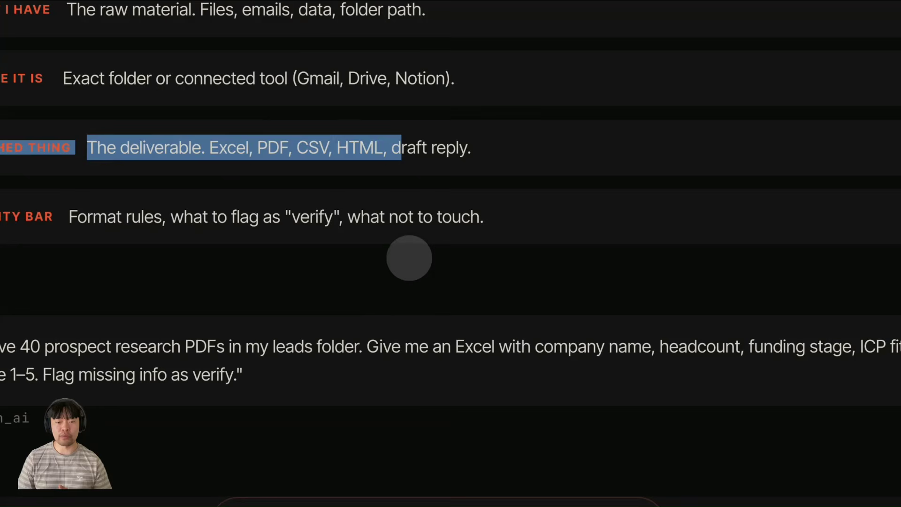
{"action": "left_click", "coordinate": [389, 323]}
{"action": "left_click_drag", "start_coordinate": [368, 350], "coordinate": [127, 374]}
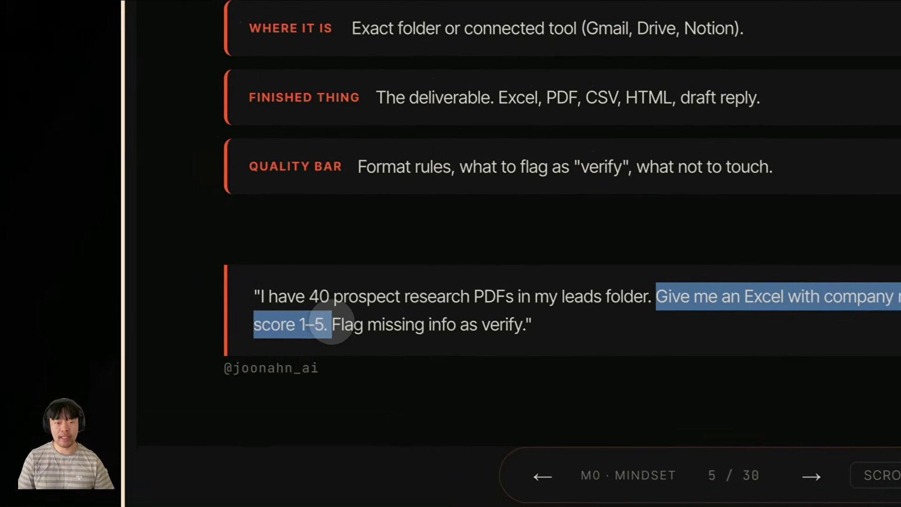
Clear the selection and highlight the "Quality bar" label in the formula slide's last row.
{"action": "left_click", "coordinate": [60, 136]}
{"action": "left_click_drag", "start_coordinate": [273, 174], "coordinate": [307, 173]}
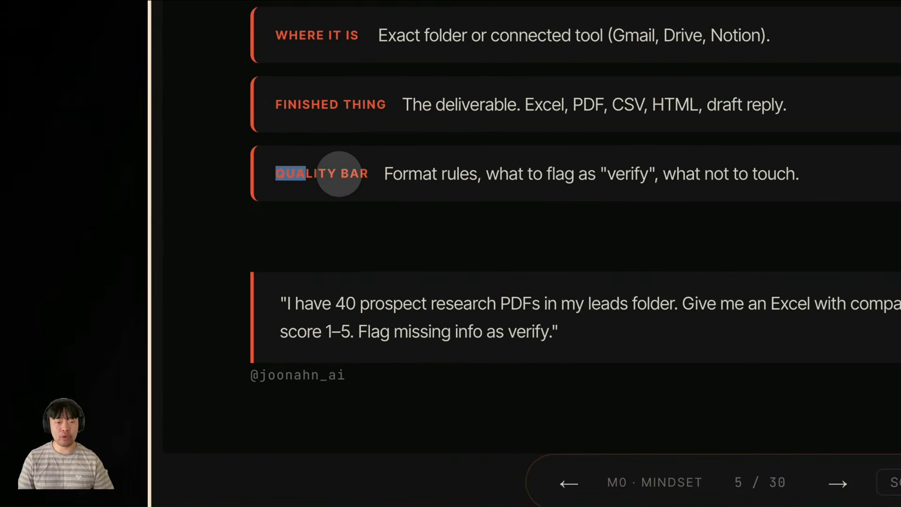
{"action": "left_click", "coordinate": [359, 174]}
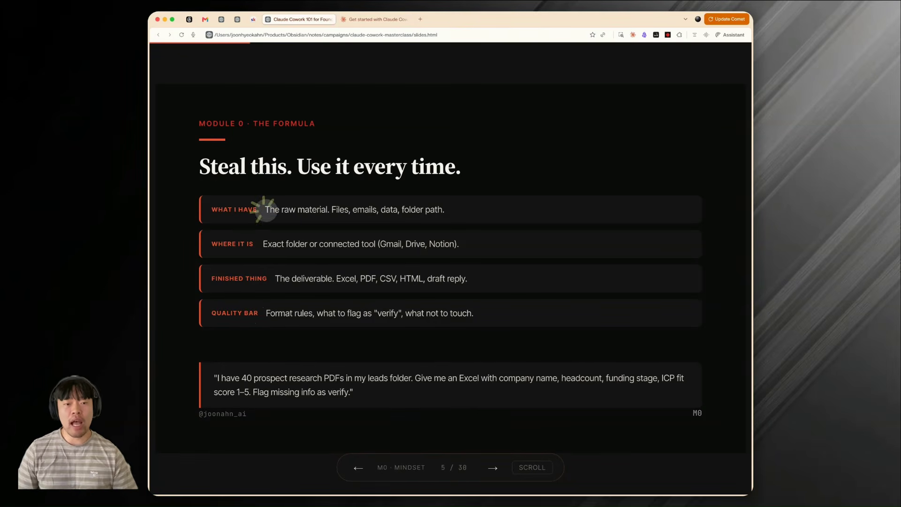
Highlight the descriptions beside "What I have" and "Where it is" on the formula slide.
{"action": "left_click_drag", "start_coordinate": [261, 209], "coordinate": [526, 209]}
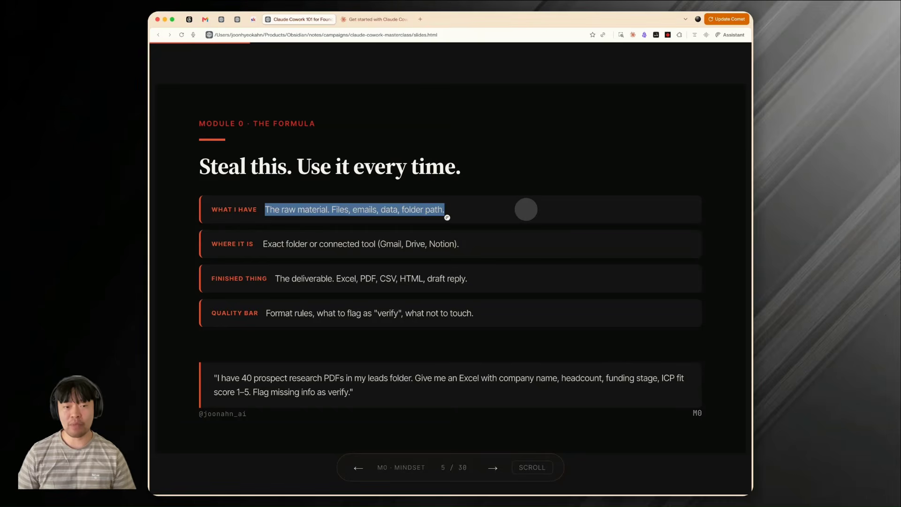
{"action": "left_click", "coordinate": [329, 238]}
{"action": "left_click_drag", "start_coordinate": [259, 244], "coordinate": [448, 258]}
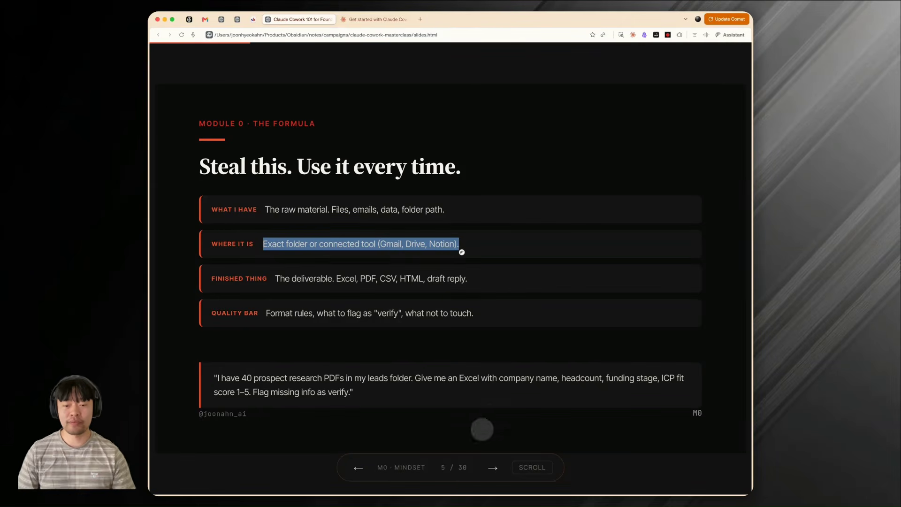
Advance the slides through the Module 1 title to the setup checklist.
{"action": "left_click", "coordinate": [493, 468]}
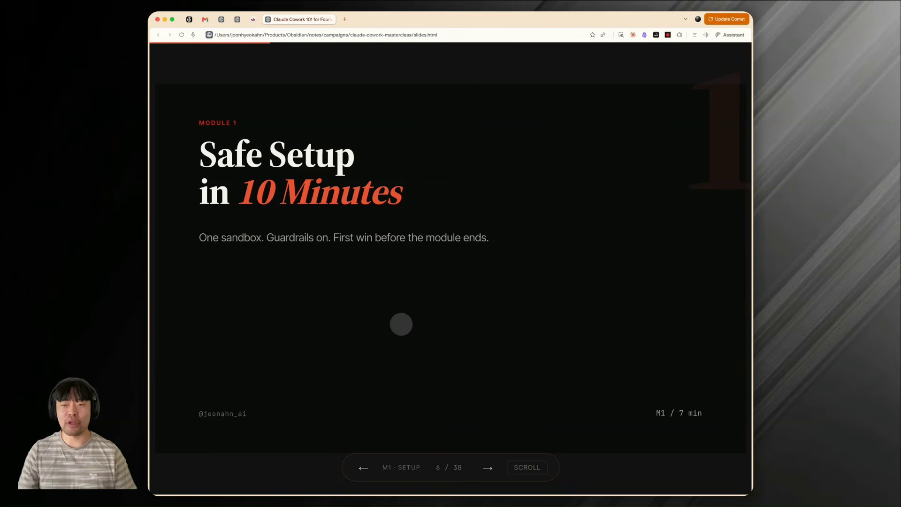
{"action": "left_click", "coordinate": [398, 323]}
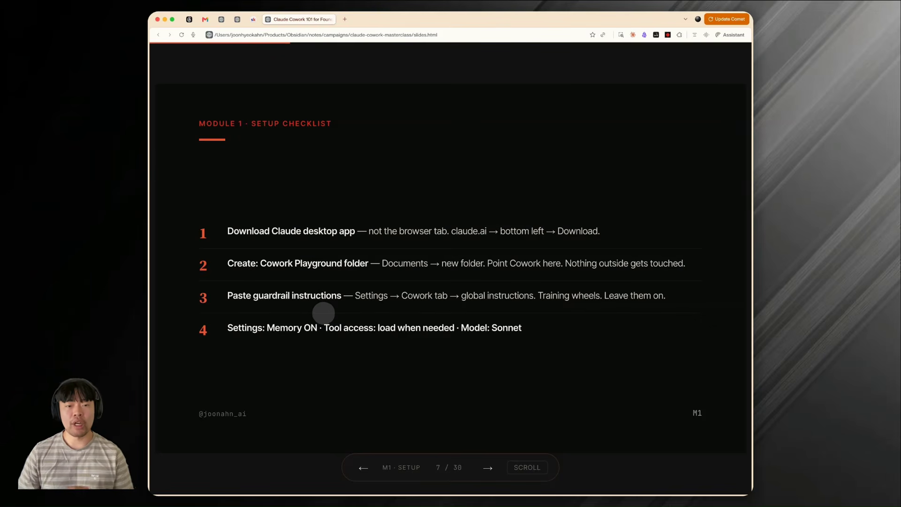
Switch to the Claude desktop app's Cowork view and look at what can be added to a new task prompt.
{"action": "left_click", "coordinate": [568, 61]}
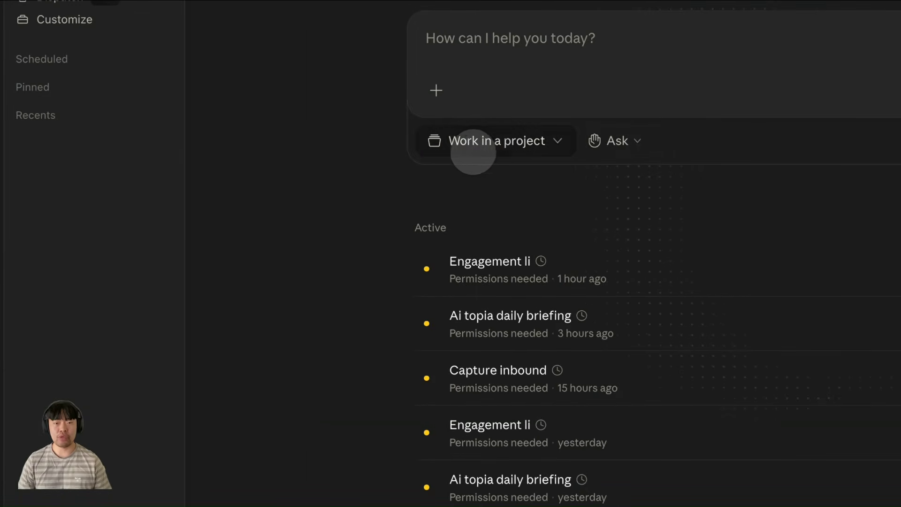
{"action": "left_click", "coordinate": [436, 91]}
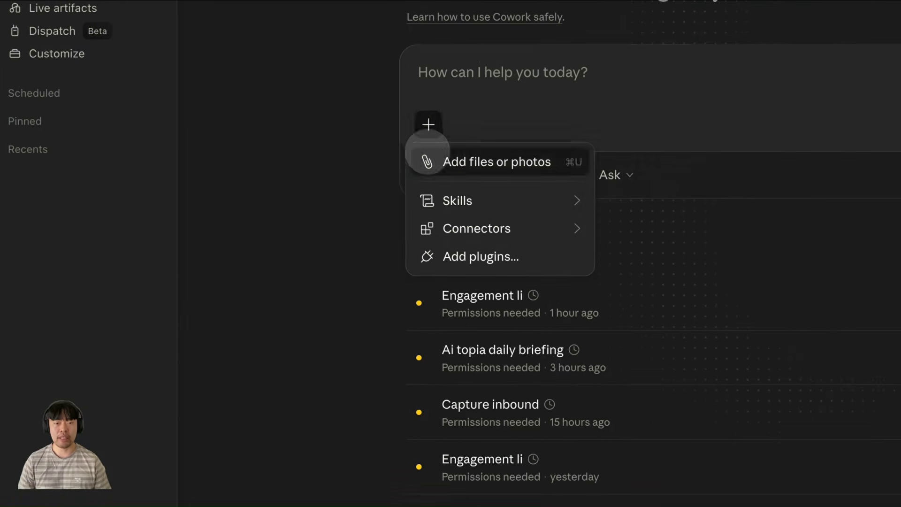
{"action": "left_click", "coordinate": [372, 178]}
Choose the notes folder as the task's working folder, highlight the file-access permission question and cancel the request.
{"action": "left_click", "coordinate": [440, 183]}
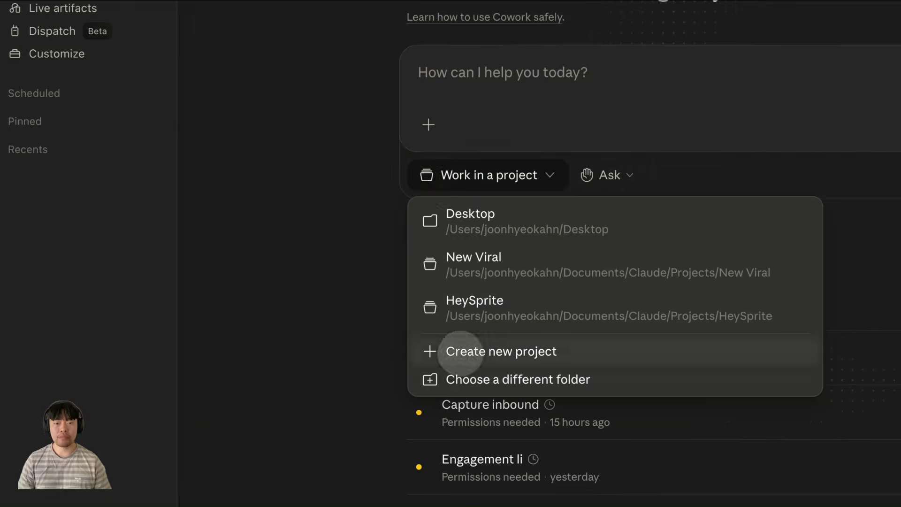
{"action": "left_click", "coordinate": [500, 308]}
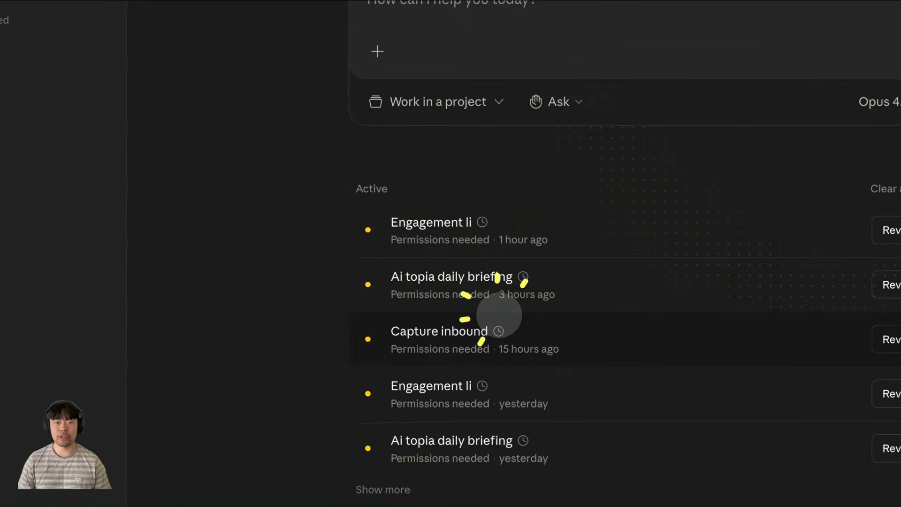
{"action": "left_click", "coordinate": [301, 148]}
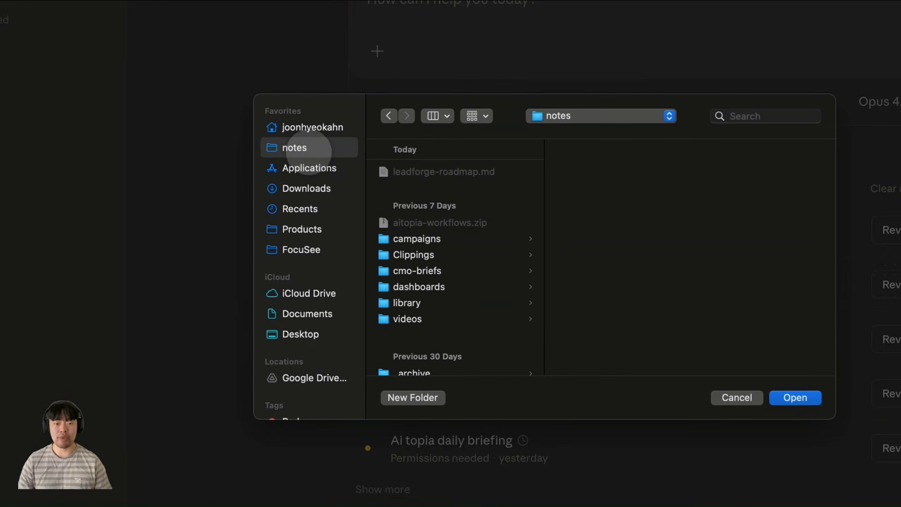
{"action": "left_click", "coordinate": [783, 399]}
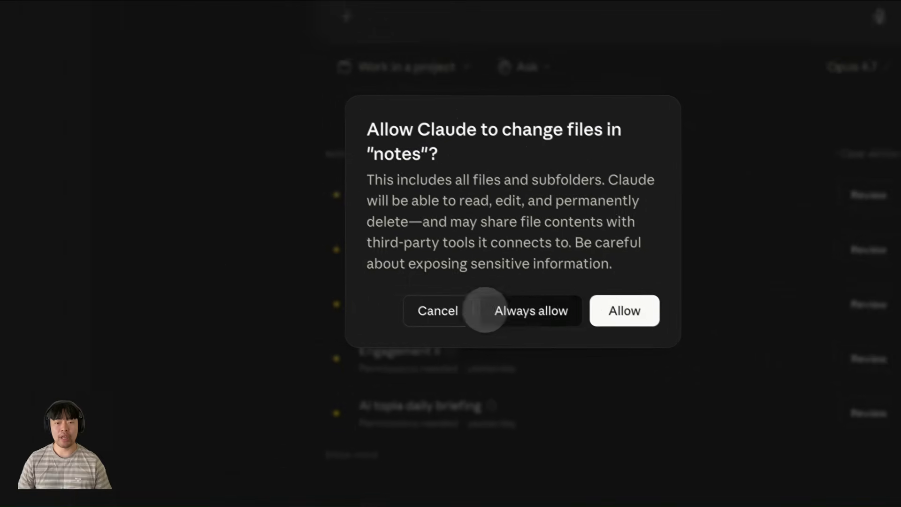
{"action": "left_click_drag", "start_coordinate": [383, 146], "coordinate": [495, 173]}
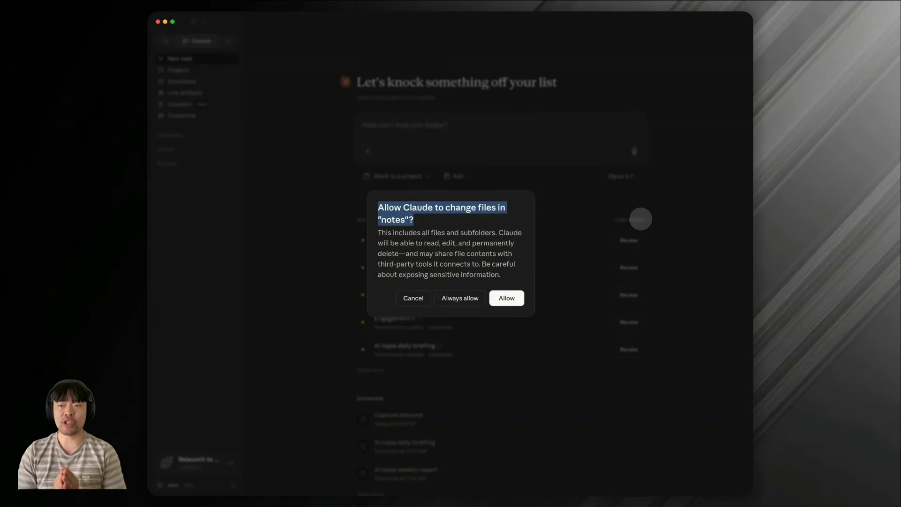
{"action": "left_click", "coordinate": [359, 177]}
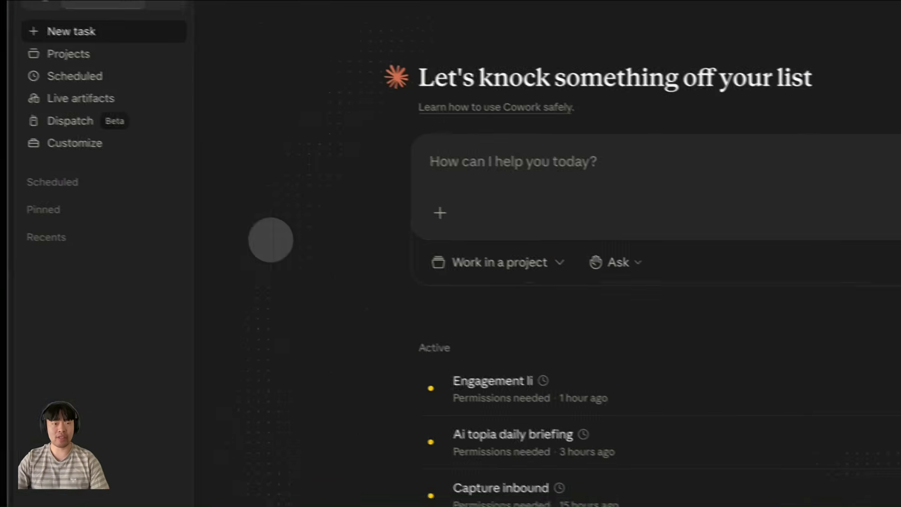
Open the Cowork settings and look at the description of the global instructions.
{"action": "key", "text": "super+comma"}
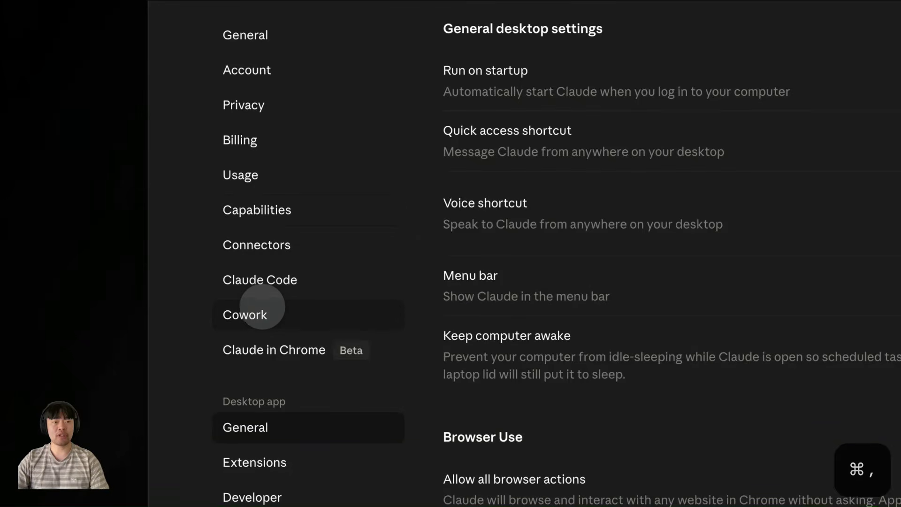
{"action": "left_click", "coordinate": [263, 310]}
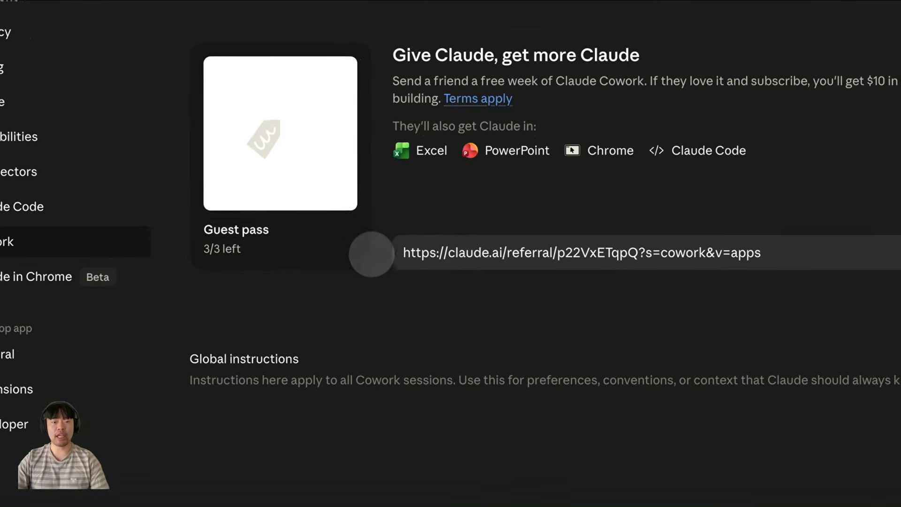
{"action": "left_click", "coordinate": [345, 377]}
{"action": "left_click", "coordinate": [550, 45]}
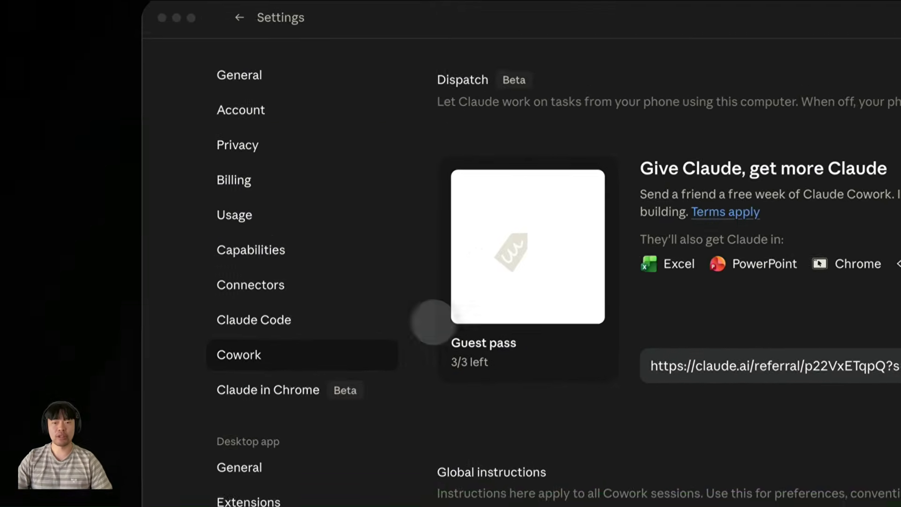
{"action": "left_click", "coordinate": [56, 501]}
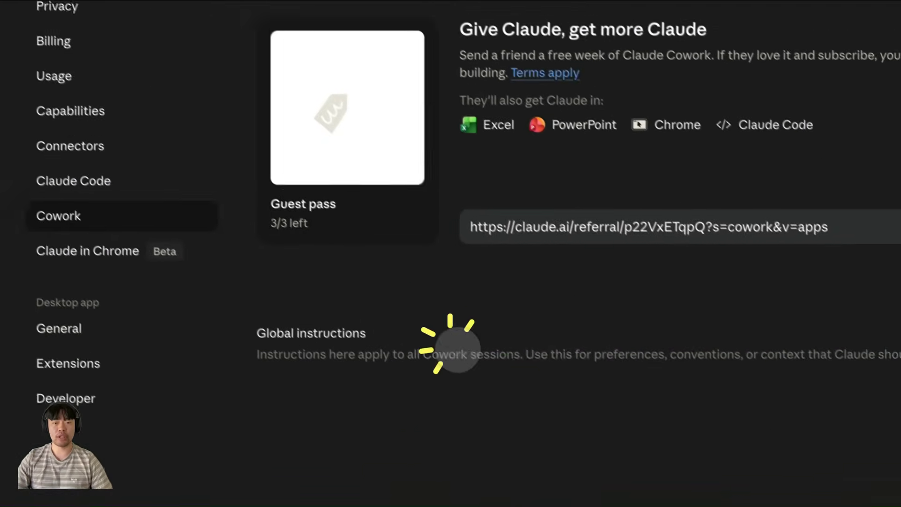
Save global instructions requiring confirmation before file changes, work only inside the chosen folder, a plan first, "verify" flags instead of guesses, and an end-of-task report.
{"action": "left_click", "coordinate": [900, 348]}
{"action": "type", "text": "> Before deleting, overwriting, or renaming any existing file, show me exactly what will change and wait for my confirmation. Always work only inside the folder I point you to. When a task has multiple steps, list your plan first and wait for my go-ahead. Flag anything you are unsure about as verify instead of guessing. At the end of a task, tell me what changed and where the output is."}
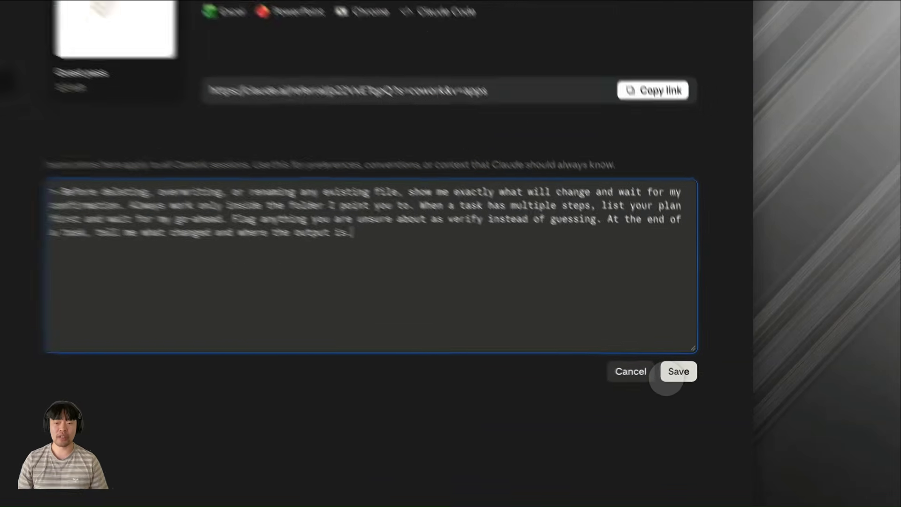
{"action": "left_click", "coordinate": [670, 376]}
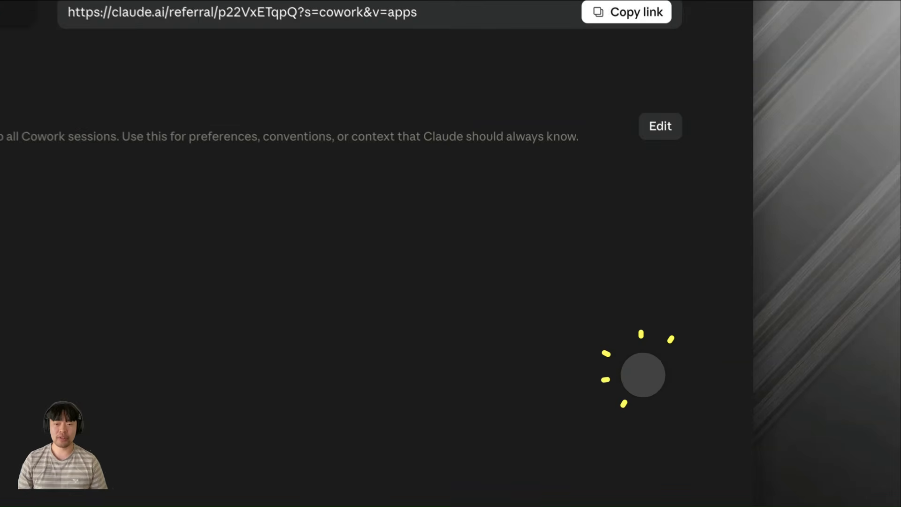
{"action": "left_click", "coordinate": [659, 121]}
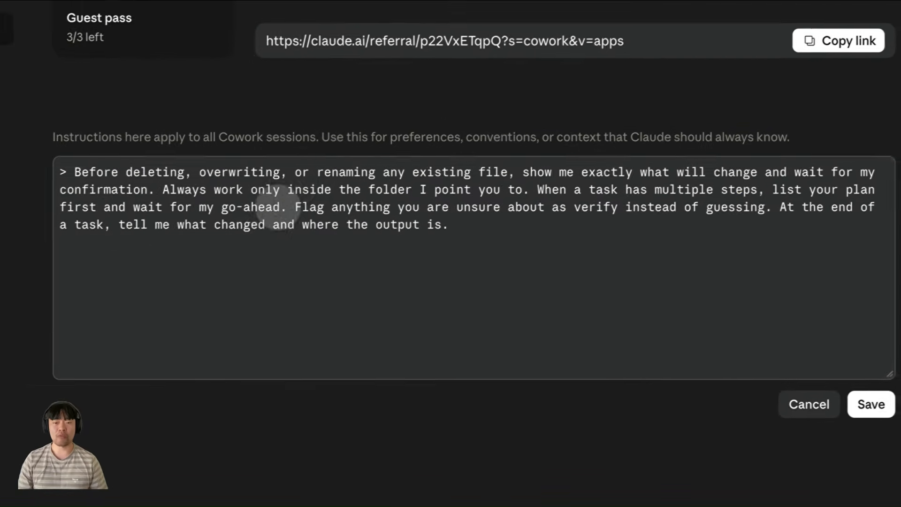
{"action": "left_click", "coordinate": [657, 431]}
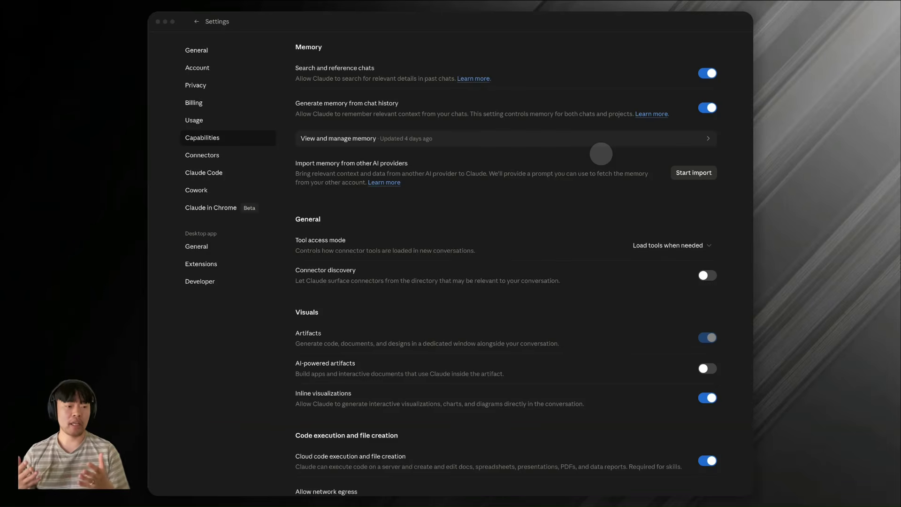
Look through the Capabilities settings and choose "Load tools when needed" as the tool access mode.
{"action": "scroll", "coordinate": [527, 210], "scroll_direction": "down", "scroll_amount": 1}
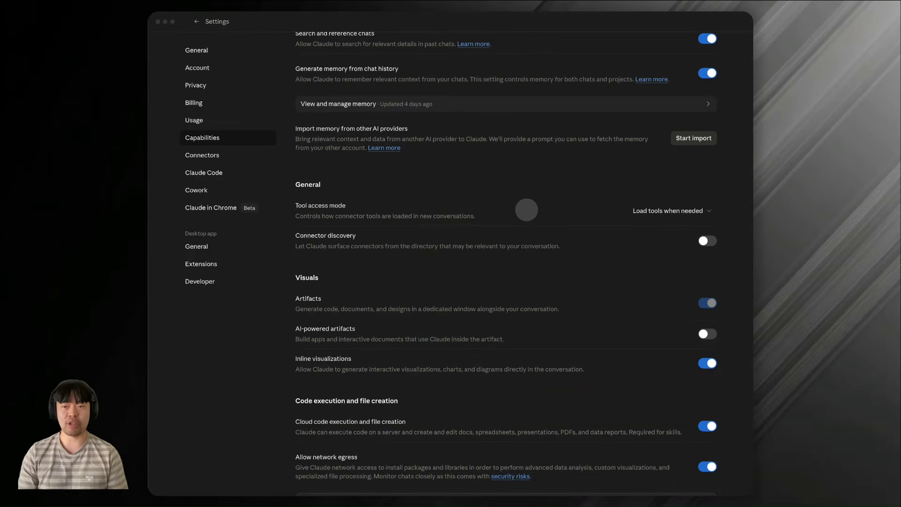
{"action": "scroll", "coordinate": [501, 244], "scroll_direction": "down", "scroll_amount": 2}
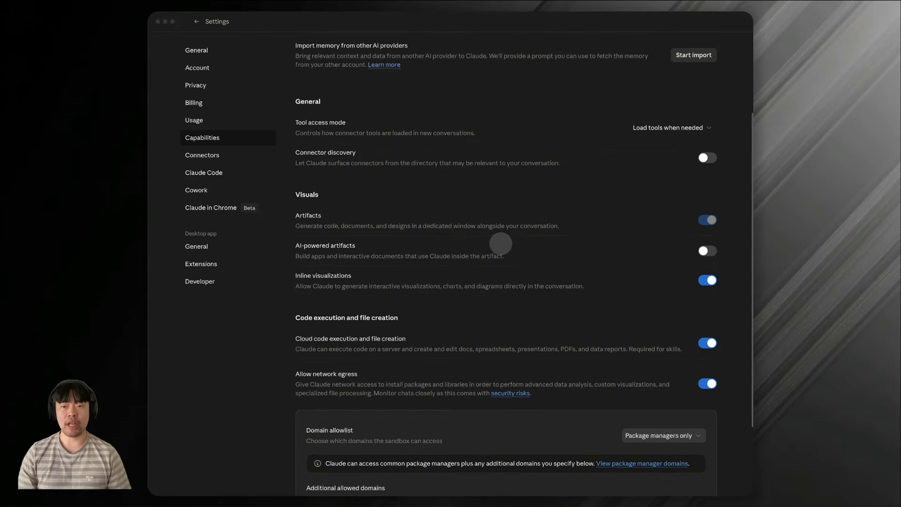
{"action": "left_click", "coordinate": [670, 127]}
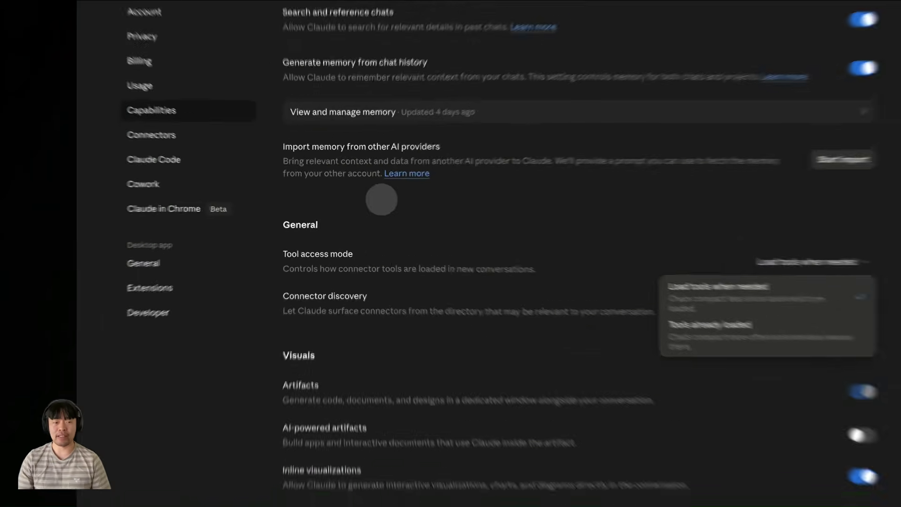
{"action": "left_click", "coordinate": [312, 223]}
{"action": "left_click", "coordinate": [486, 205]}
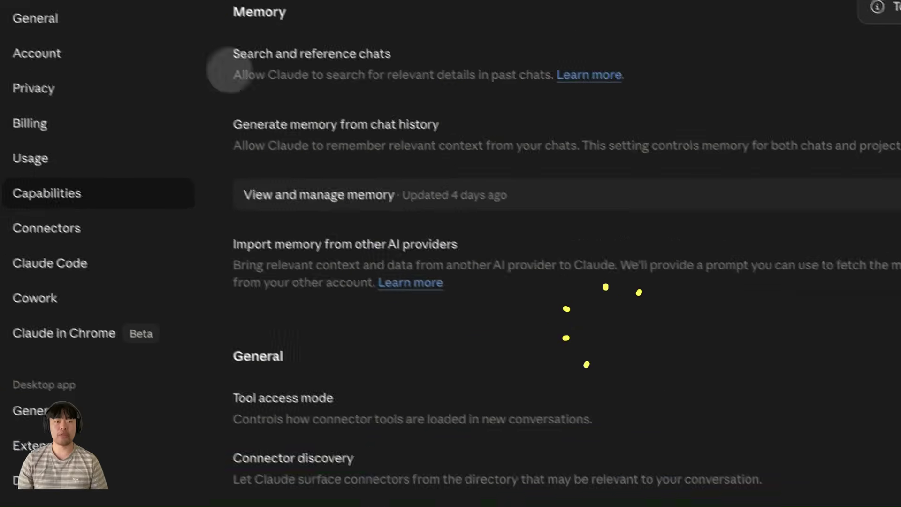
Look at the "Search and reference chats" memory setting and leave the settings.
{"action": "left_click", "coordinate": [239, 54]}
{"action": "left_click", "coordinate": [301, 69]}
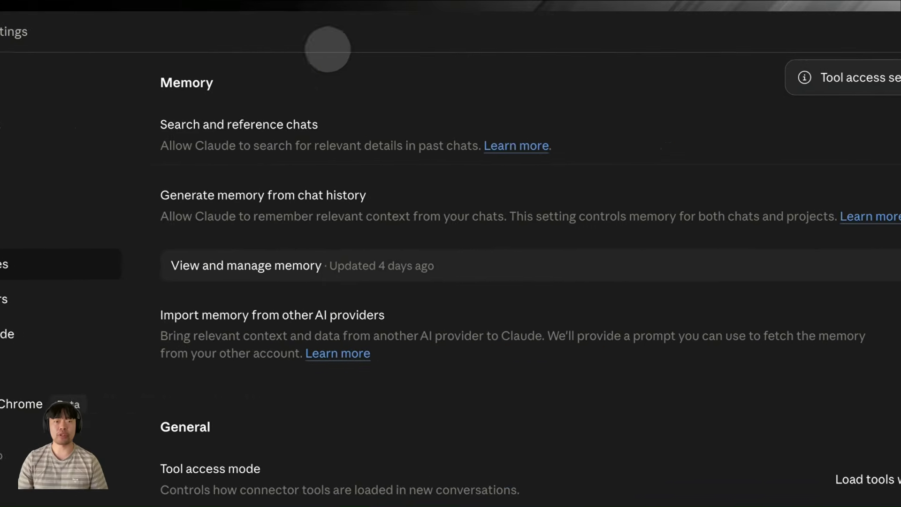
{"action": "left_click", "coordinate": [202, 31]}
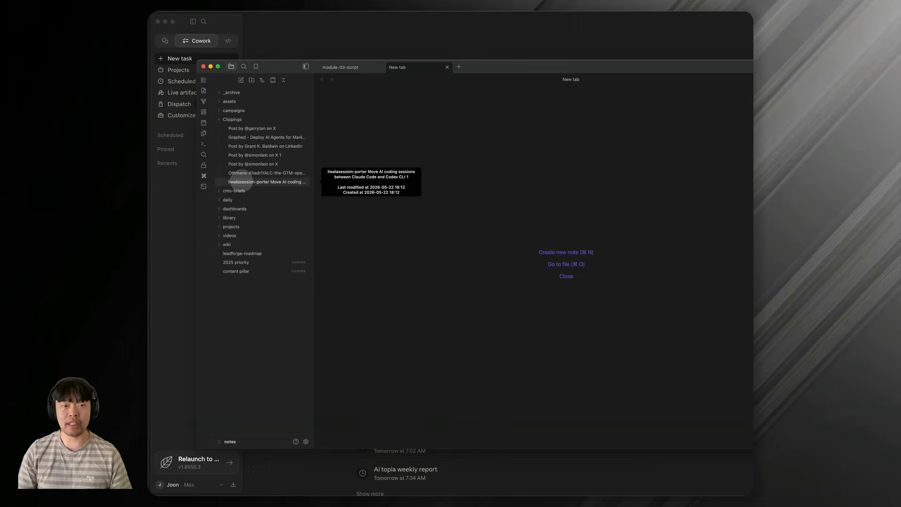
Open several clipped notes from the Clippings folder in Obsidian and skim the session-porter note.
{"action": "left_click", "coordinate": [243, 129]}
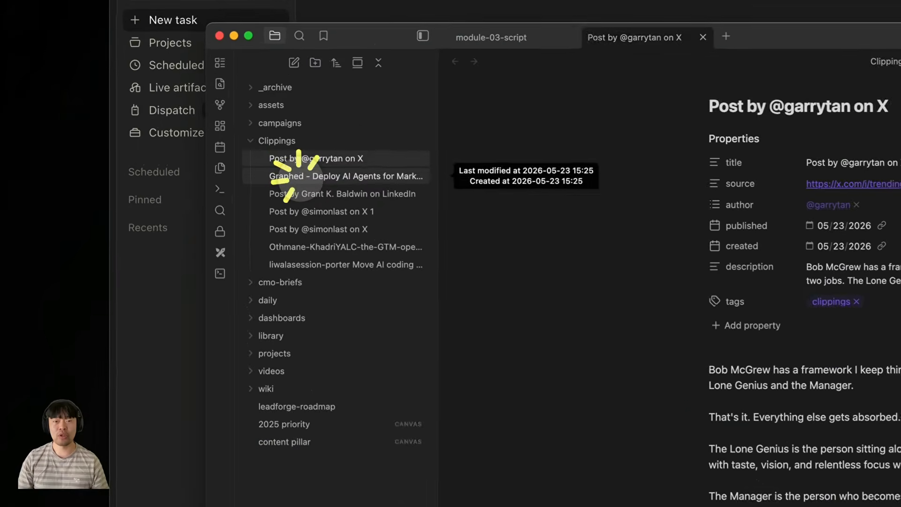
{"action": "left_click", "coordinate": [319, 187]}
{"action": "left_click", "coordinate": [292, 220]}
{"action": "left_click", "coordinate": [290, 237]}
{"action": "left_click", "coordinate": [299, 264]}
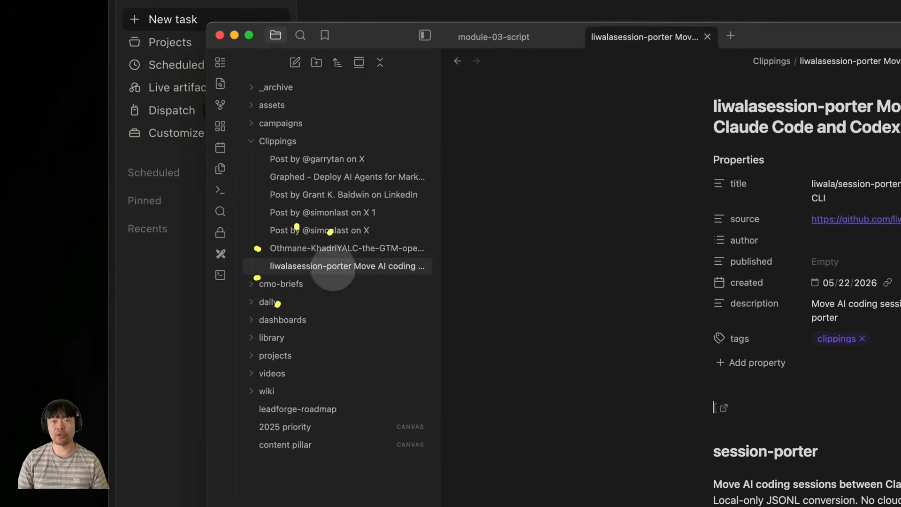
{"action": "scroll", "coordinate": [658, 361], "scroll_direction": "down", "scroll_amount": 10}
{"action": "scroll", "coordinate": [427, 234], "scroll_direction": "down", "scroll_amount": 10}
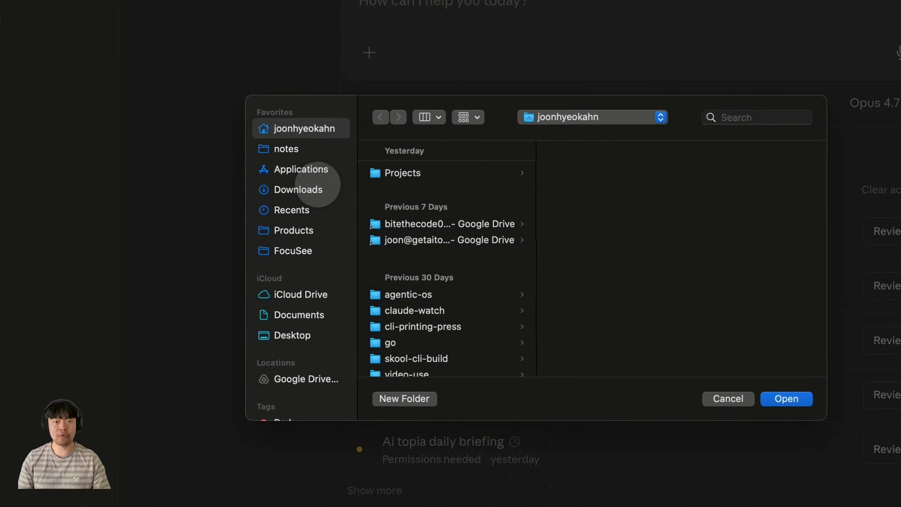
Choose the Clippings folder inside notes as the task's working folder and allow Claude to change its files.
{"action": "left_click", "coordinate": [279, 149]}
{"action": "left_click", "coordinate": [389, 277]}
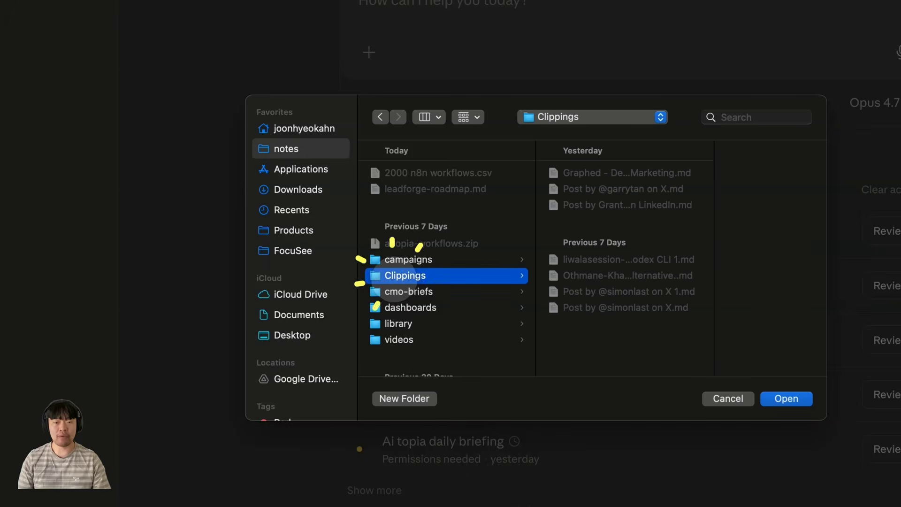
{"action": "left_click", "coordinate": [728, 399]}
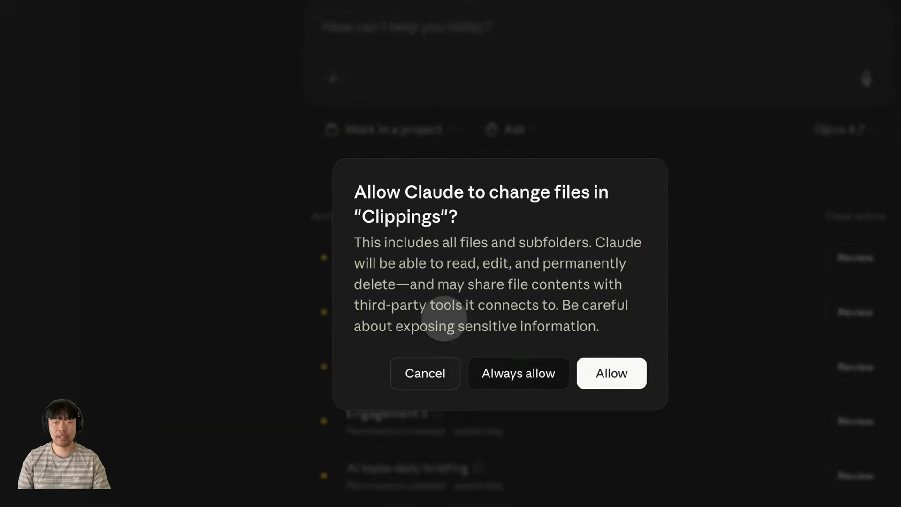
{"action": "left_click", "coordinate": [331, 323]}
Send a prompt to read all the files under this folder, summarize them and say whether they are worth keeping in my second brain.
{"action": "left_click", "coordinate": [220, 3]}
{"action": "type", "text": "Read all the fileds"}
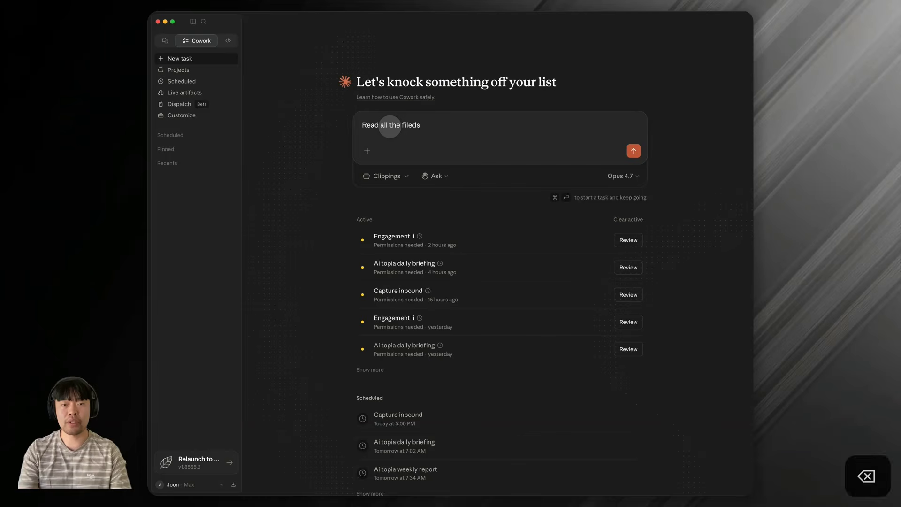
{"action": "key", "text": "BackSpace"}
{"action": "key", "text": "BackSpace"}
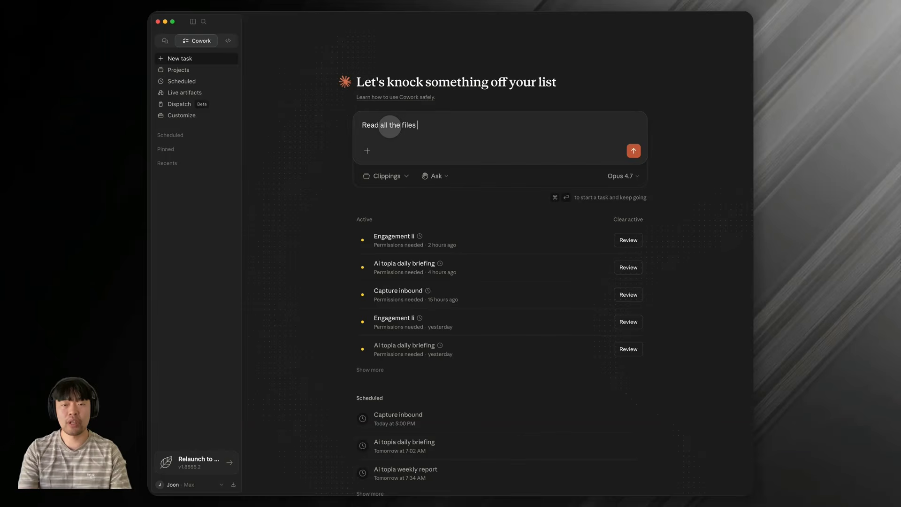
{"action": "type", "text": "s under this folder and "}
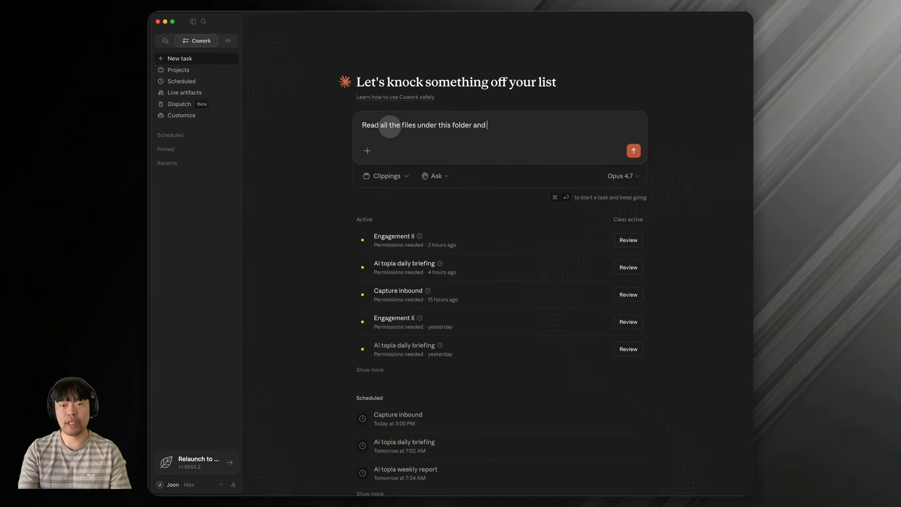
{"action": "type", "text": "f"}
{"action": "key", "text": "BackSpace"}
{"action": "type", "text": "summarize wha"}
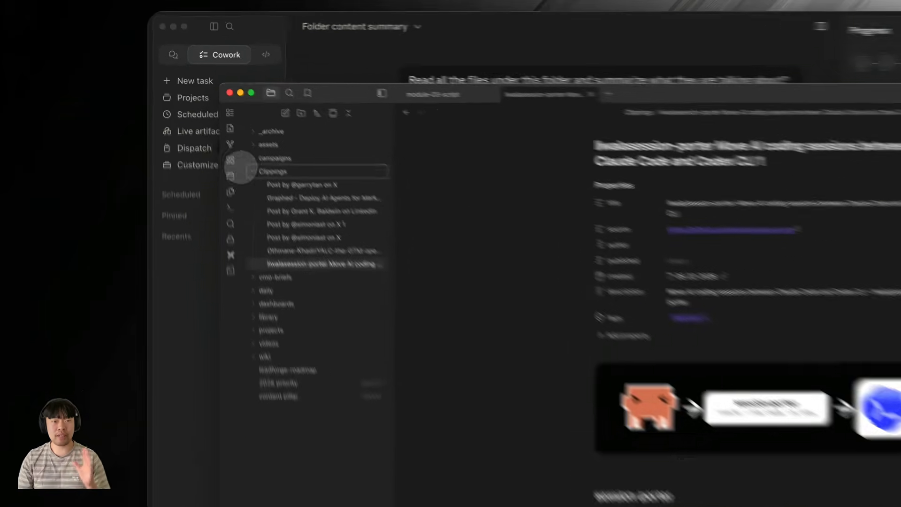
View the graph of the notes vault in Obsidian and return to the start of the Folder content summary task in Claude.
{"action": "left_click", "coordinate": [230, 144]}
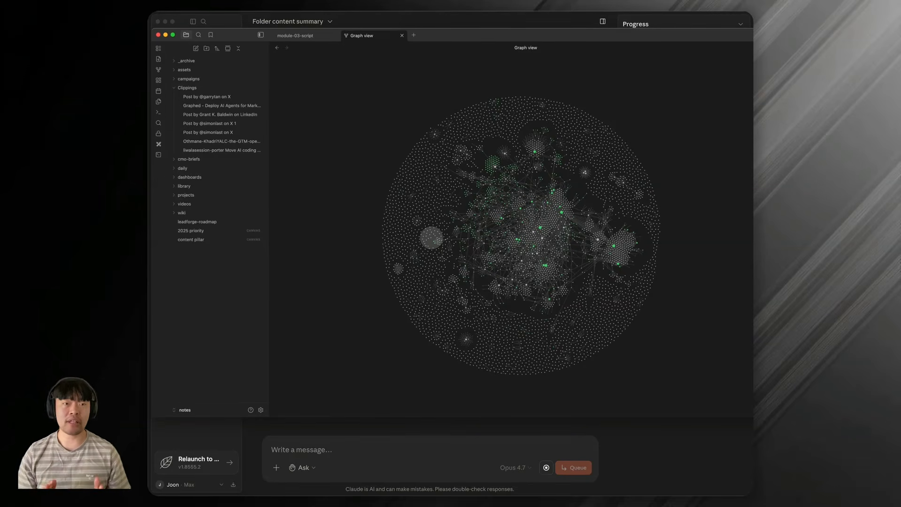
{"action": "left_click", "coordinate": [398, 17]}
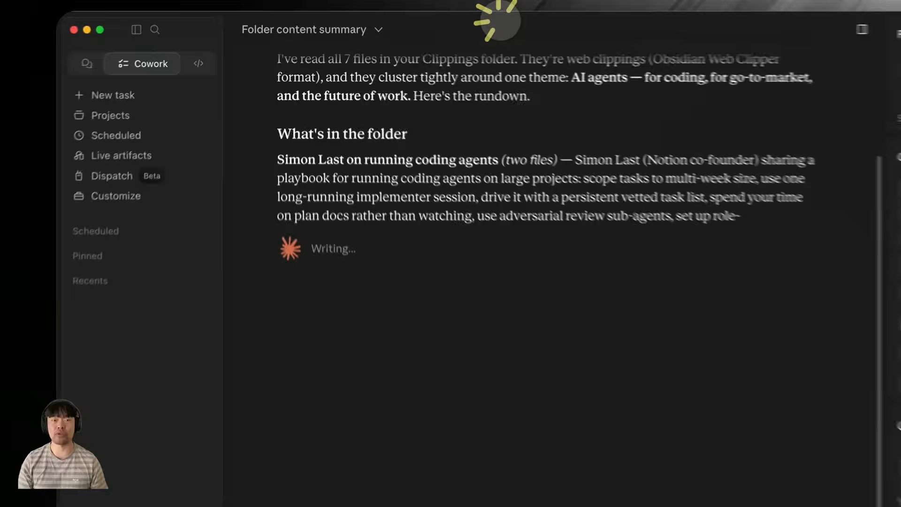
{"action": "scroll", "coordinate": [540, 226], "scroll_direction": "up", "scroll_amount": 5}
{"action": "left_click", "coordinate": [788, 288]}
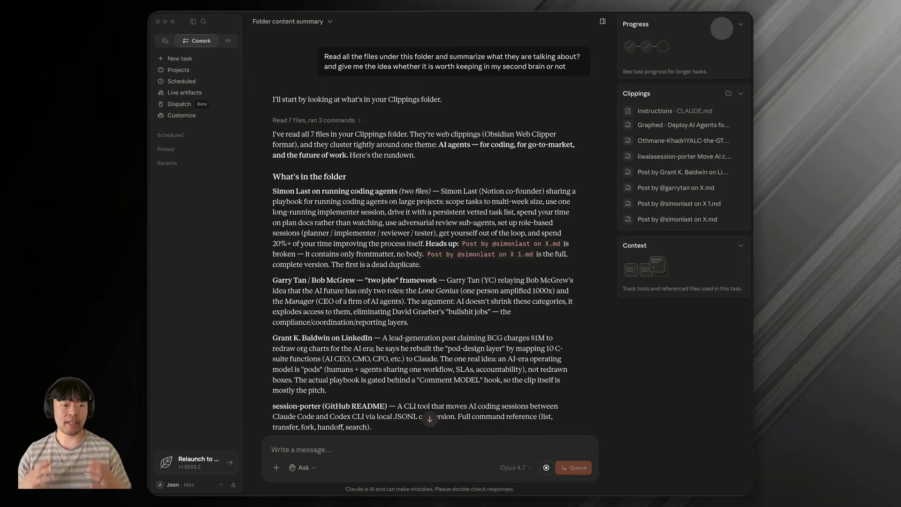
Highlight "it is worth keeping in my second brain or not" in the prompt and inspect the Clippings file list.
{"action": "left_click_drag", "start_coordinate": [422, 66], "coordinate": [566, 67]}
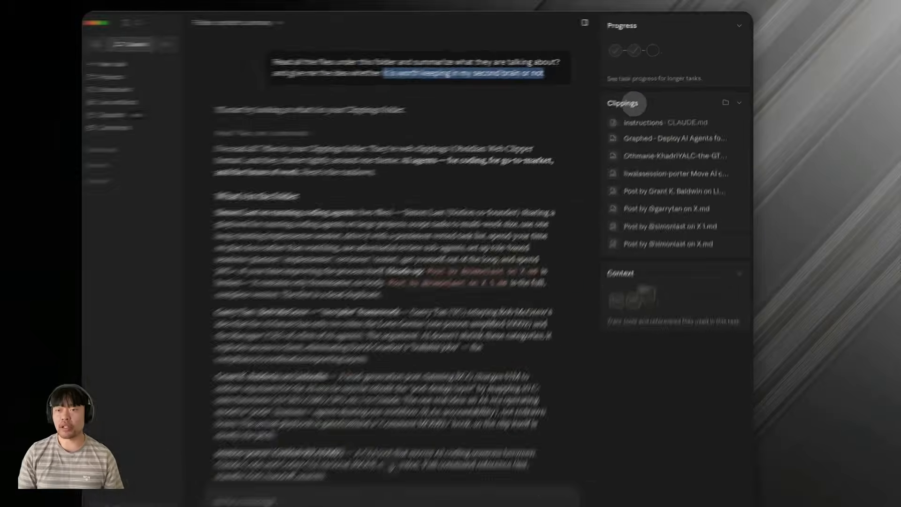
{"action": "left_click", "coordinate": [635, 103]}
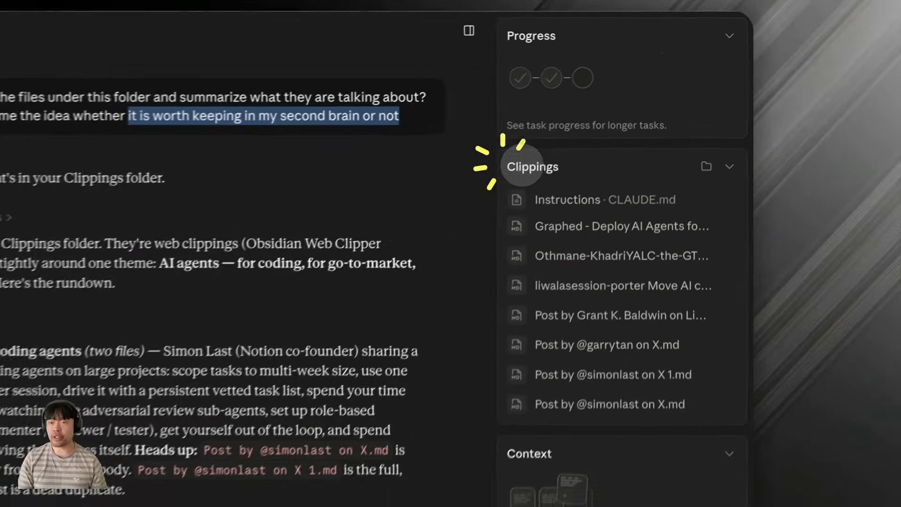
{"action": "left_click", "coordinate": [637, 104]}
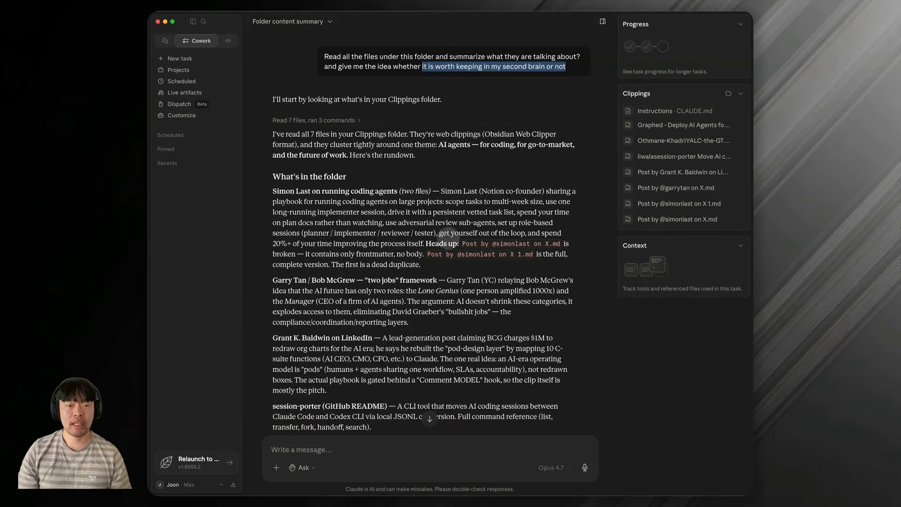
Read the generated folder summary, highlighting the "What's in the folder" heading and the start of the "two jobs" framework entry.
{"action": "scroll", "coordinate": [411, 241], "scroll_direction": "down", "scroll_amount": 3}
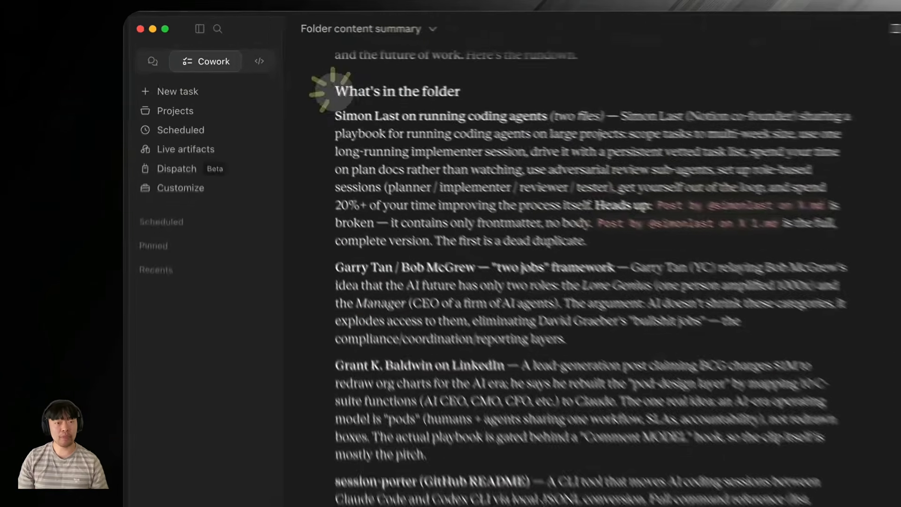
{"action": "left_click_drag", "start_coordinate": [330, 90], "coordinate": [482, 91]}
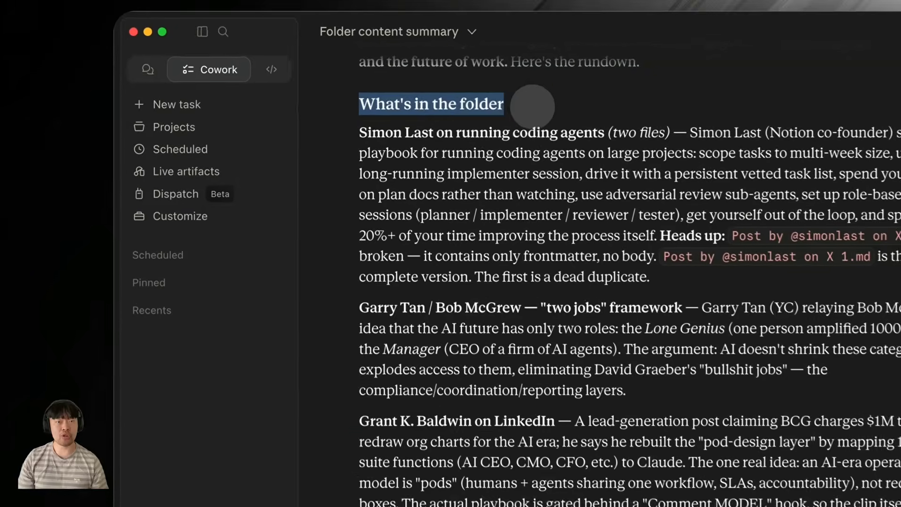
{"action": "left_click", "coordinate": [477, 89]}
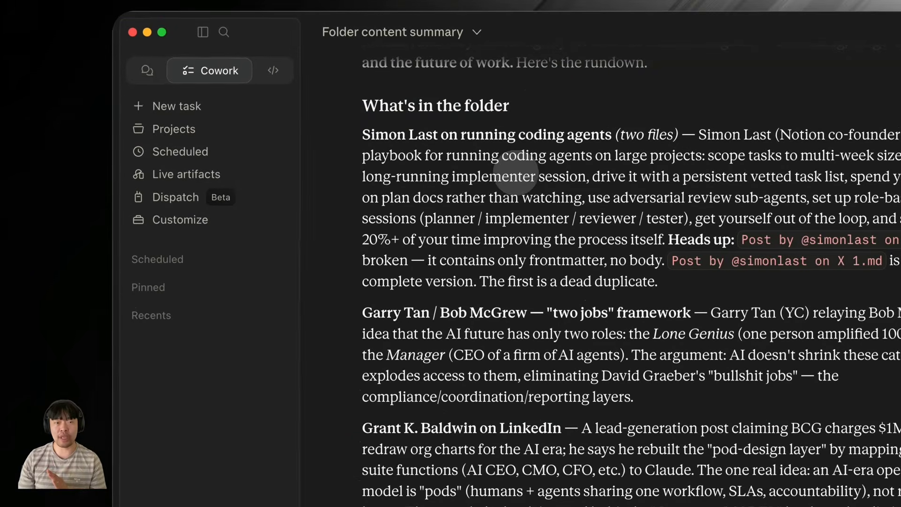
{"action": "left_click", "coordinate": [365, 314]}
{"action": "left_click_drag", "start_coordinate": [368, 318], "coordinate": [492, 317]}
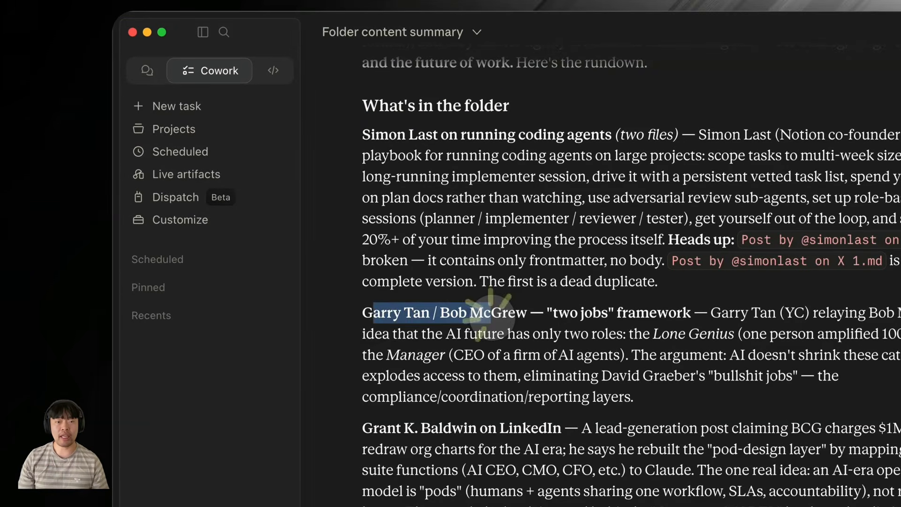
{"action": "left_click", "coordinate": [493, 317]}
{"action": "scroll", "coordinate": [493, 316], "scroll_direction": "down", "scroll_amount": 1}
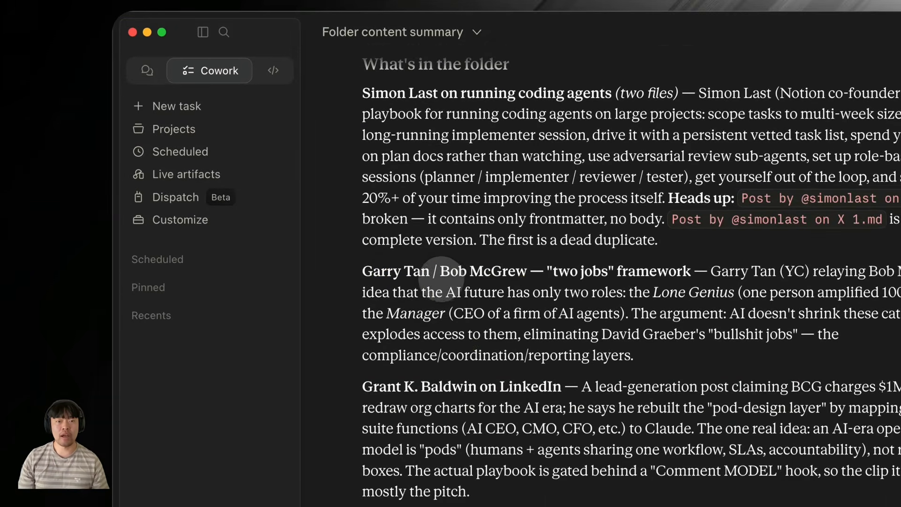
{"action": "scroll", "coordinate": [525, 280], "scroll_direction": "down", "scroll_amount": 1}
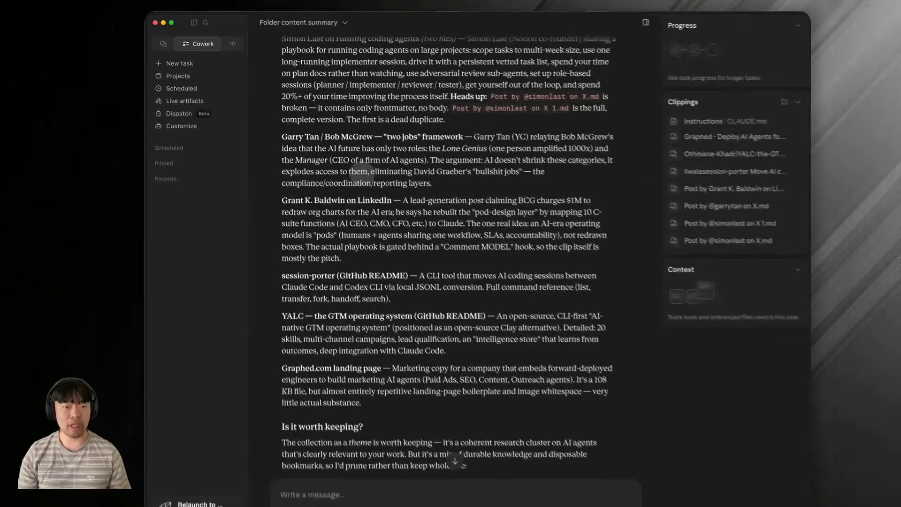
Read the rest of the folder summary, highlighting the "Is it worth keeping?" and "Keep (real knowledge)" headings and "session-porter and YALC".
{"action": "scroll", "coordinate": [525, 280], "scroll_direction": "down", "scroll_amount": 1}
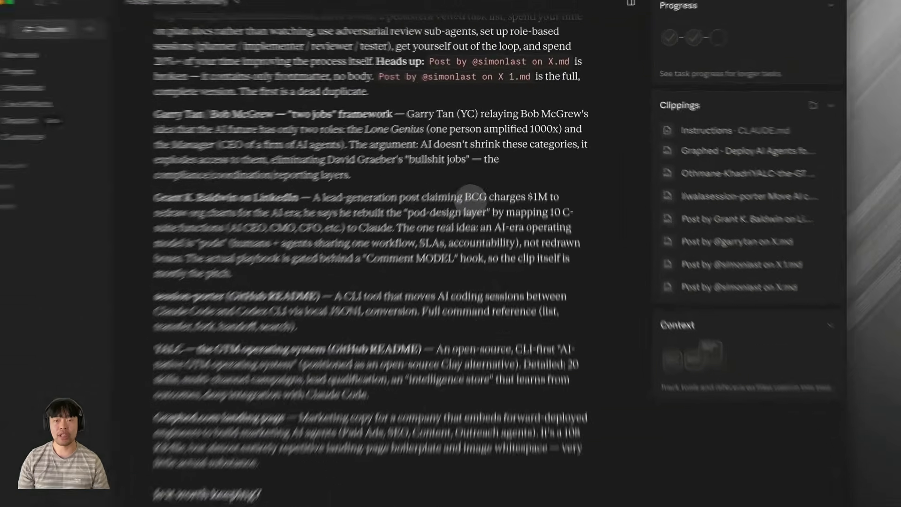
{"action": "double_click", "coordinate": [495, 158]}
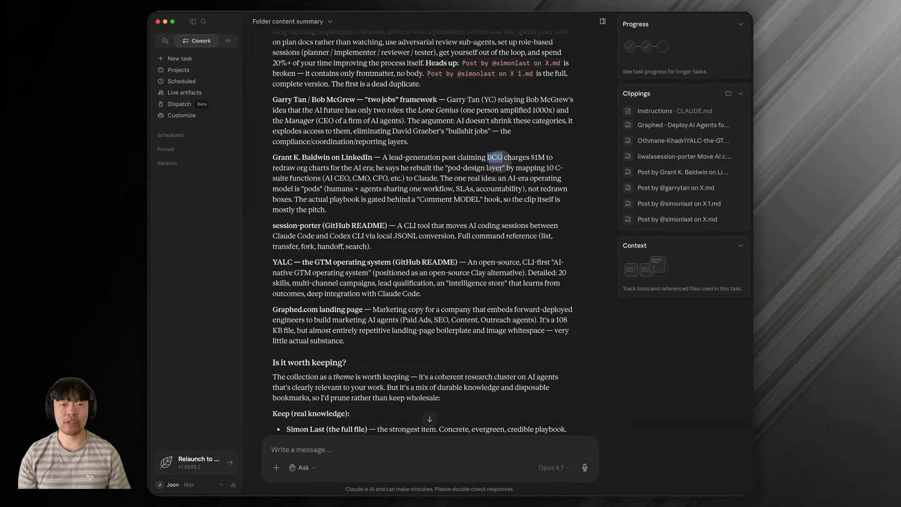
{"action": "scroll", "coordinate": [357, 188], "scroll_direction": "down", "scroll_amount": 3}
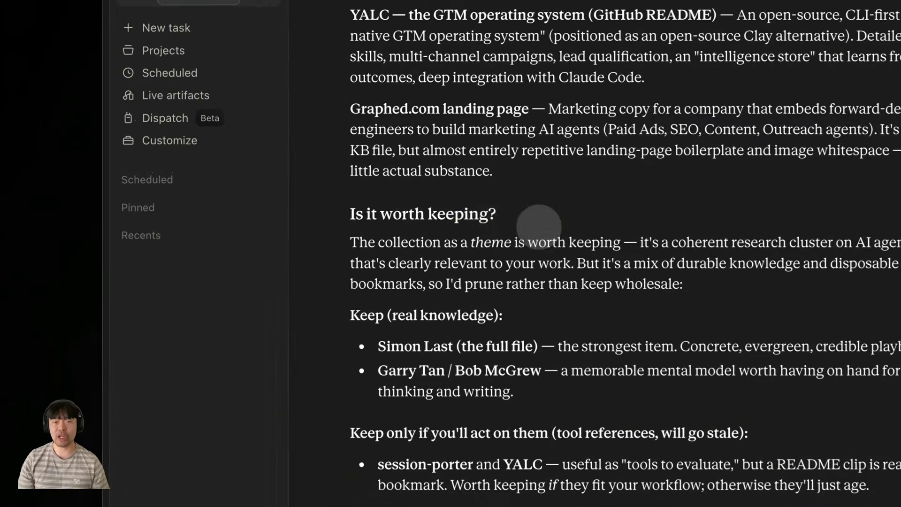
{"action": "triple_click", "coordinate": [335, 303]}
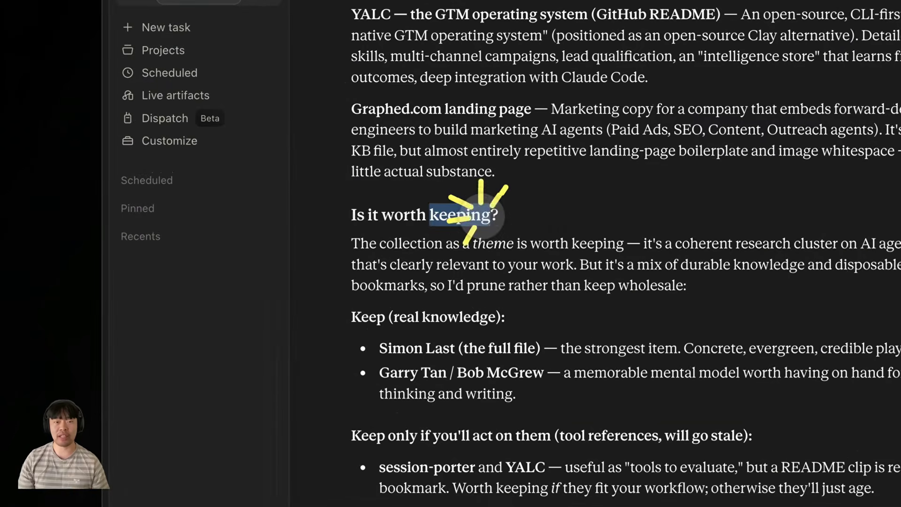
{"action": "scroll", "coordinate": [477, 229], "scroll_direction": "down", "scroll_amount": 3}
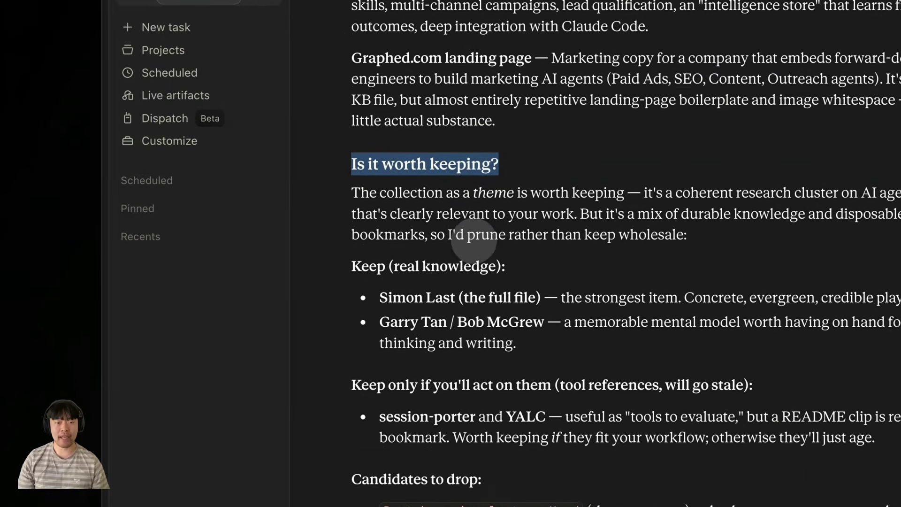
{"action": "triple_click", "coordinate": [338, 237]}
{"action": "scroll", "coordinate": [520, 253], "scroll_direction": "down", "scroll_amount": 4}
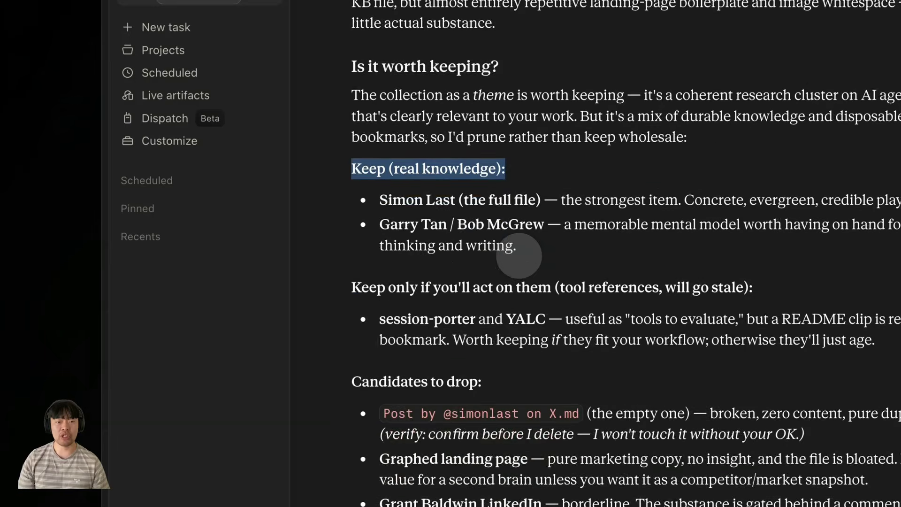
{"action": "left_click_drag", "start_coordinate": [546, 273], "coordinate": [380, 275]}
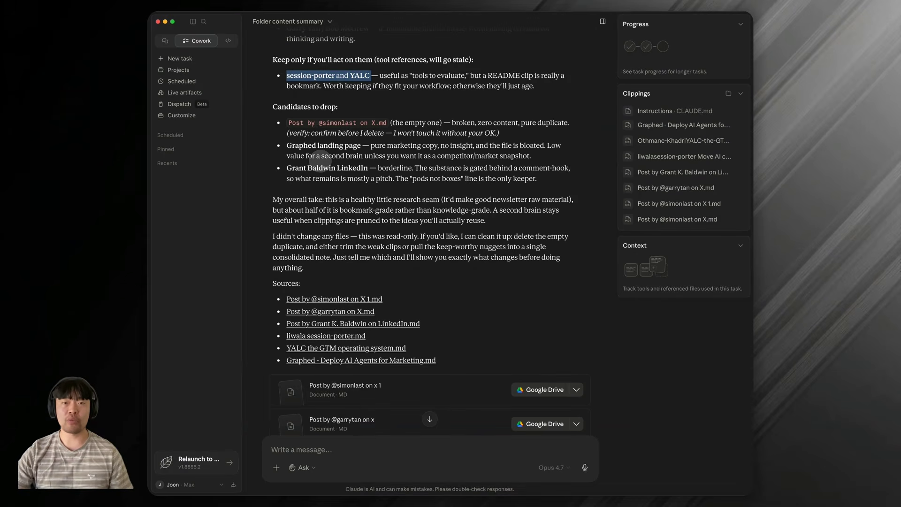
Highlight "worth keeping in my second brain or not" in the prompt, and review the response's candidates to drop, overall take and sources.
{"action": "scroll", "coordinate": [329, 155], "scroll_direction": "up", "scroll_amount": 20}
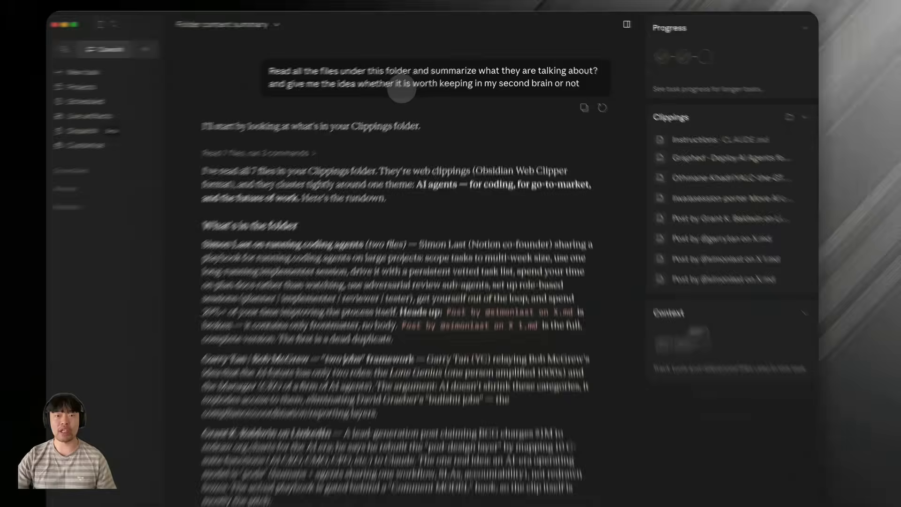
{"action": "left_click_drag", "start_coordinate": [431, 70], "coordinate": [491, 71]}
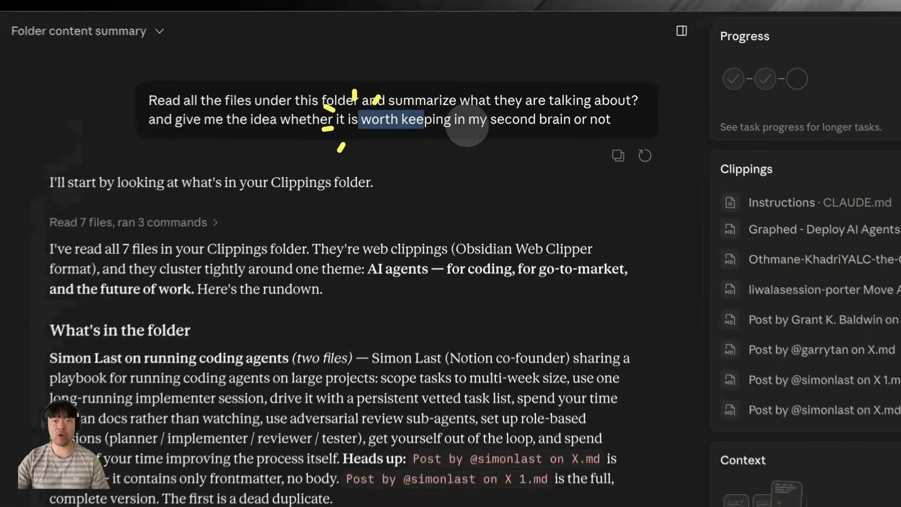
{"action": "left_click_drag", "start_coordinate": [468, 124], "coordinate": [611, 124]}
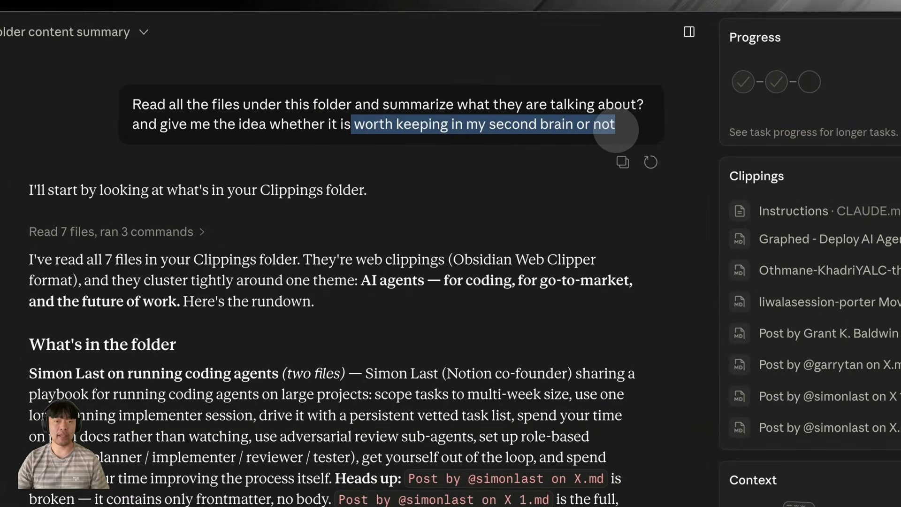
{"action": "scroll", "coordinate": [329, 328], "scroll_direction": "down", "scroll_amount": 20}
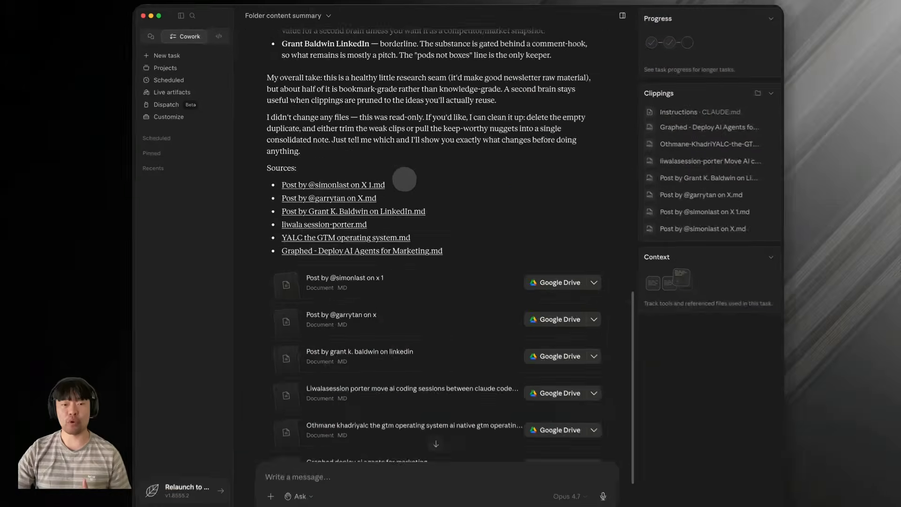
{"action": "scroll", "coordinate": [402, 176], "scroll_direction": "down", "scroll_amount": 3}
{"action": "scroll", "coordinate": [401, 176], "scroll_direction": "up", "scroll_amount": 10}
{"action": "scroll", "coordinate": [401, 174], "scroll_direction": "down", "scroll_amount": 3}
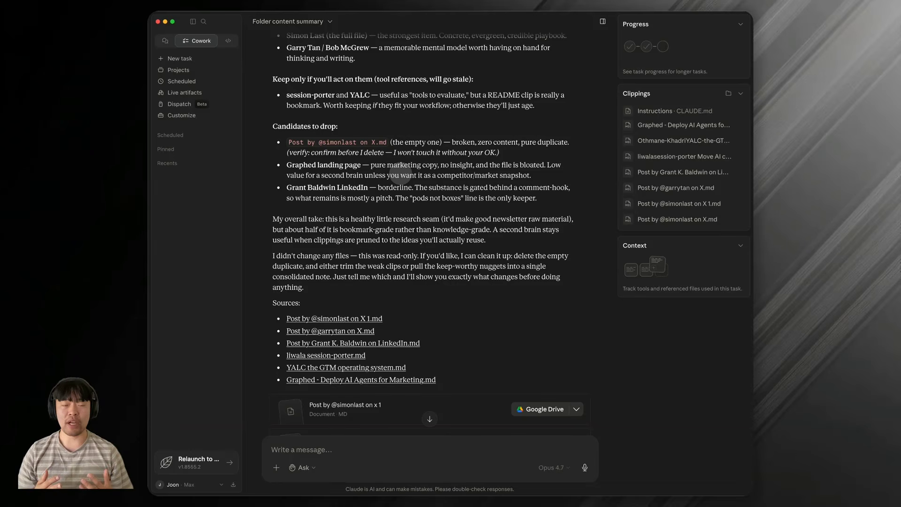
Open the folder picker from the Folder content summary task and choose the Desktop folder.
{"action": "scroll", "coordinate": [413, 123], "scroll_direction": "up", "scroll_amount": 20}
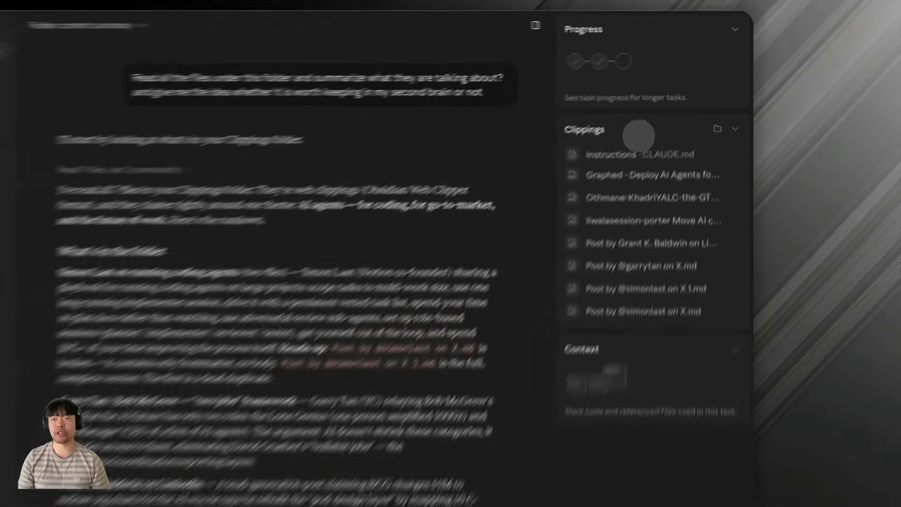
{"action": "left_click", "coordinate": [714, 93]}
{"action": "left_click", "coordinate": [277, 467]}
{"action": "left_click", "coordinate": [313, 401]}
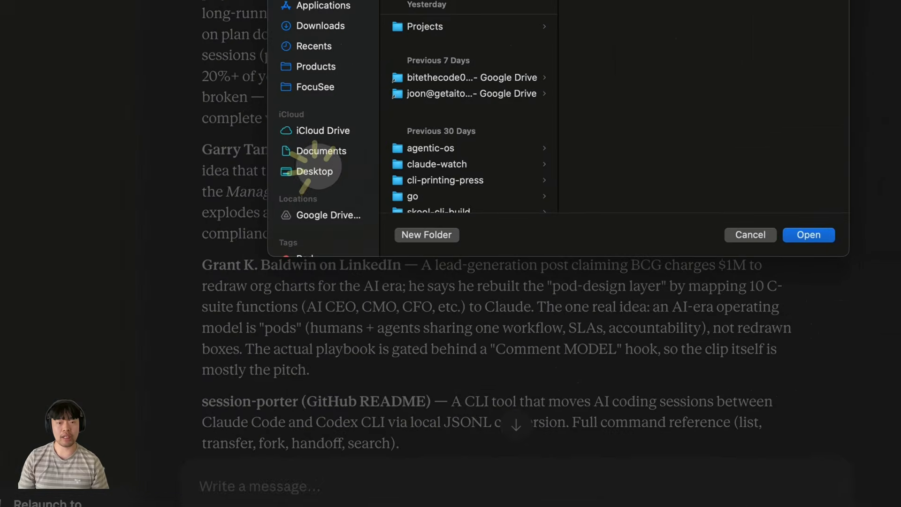
{"action": "left_click", "coordinate": [319, 166]}
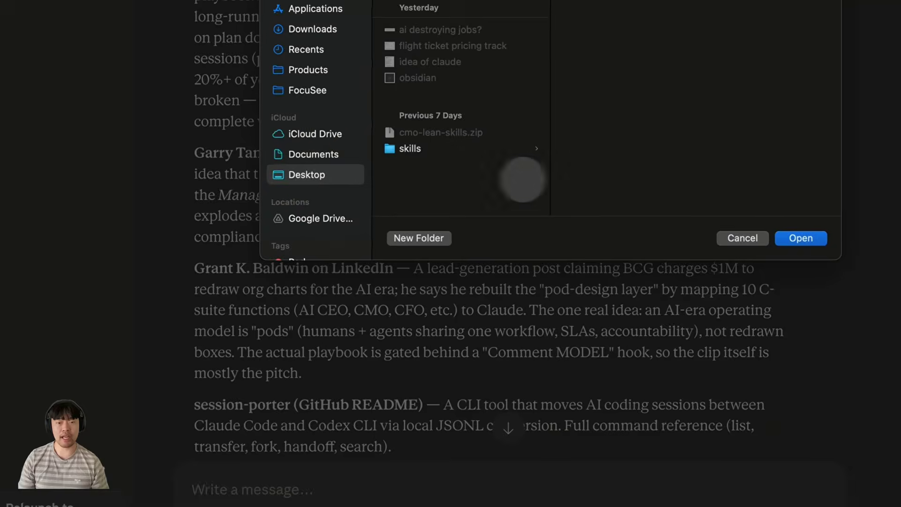
{"action": "left_click", "coordinate": [798, 235]}
Return to the end of the generated summary and place the cursor in the message field.
{"action": "scroll", "coordinate": [403, 314], "scroll_direction": "down", "scroll_amount": 15}
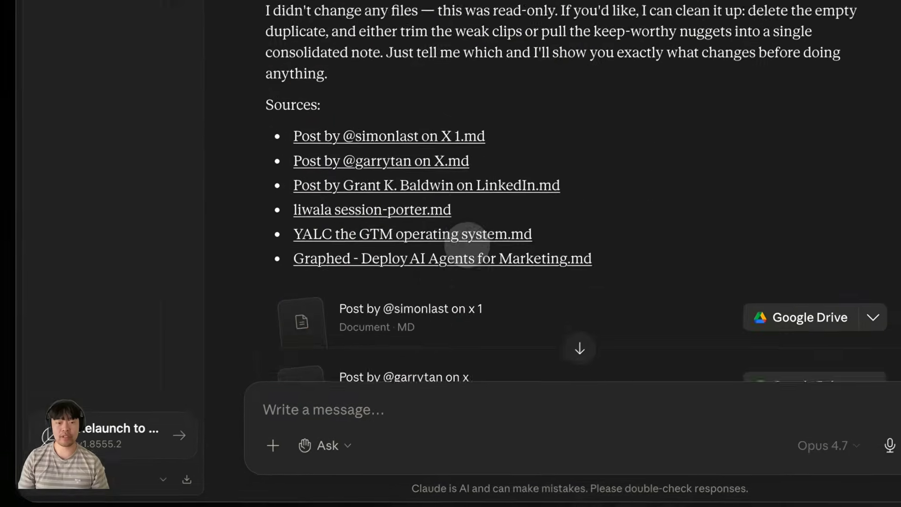
{"action": "scroll", "coordinate": [467, 244], "scroll_direction": "down", "scroll_amount": 10}
{"action": "left_click", "coordinate": [301, 410]}
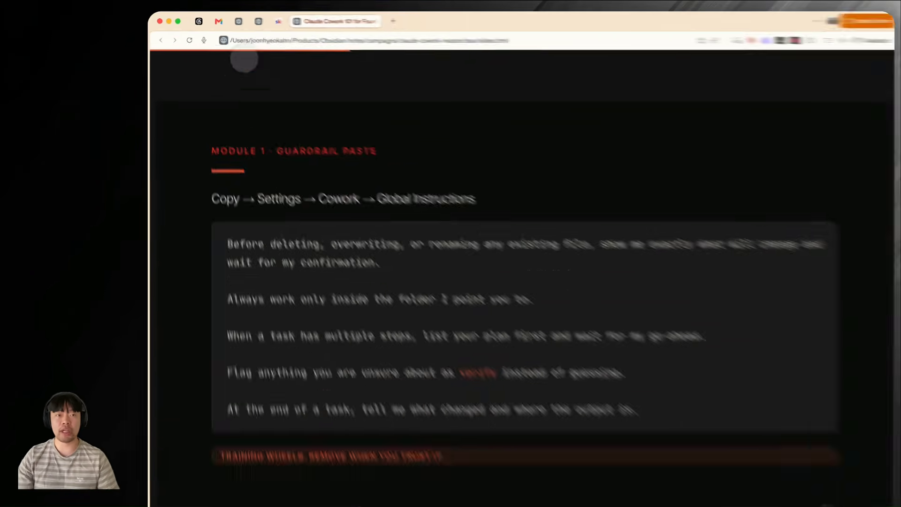
Switch to the Claude Cowork 101 slide deck in the browser and advance past the Module 1 Guardrail Paste slide.
{"action": "left_click", "coordinate": [253, 20]}
{"action": "left_click", "coordinate": [280, 19]}
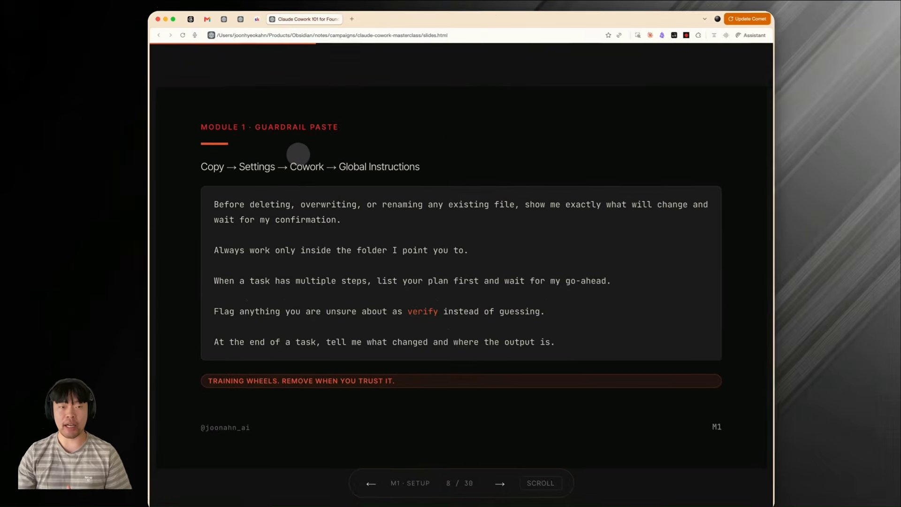
{"action": "key", "text": "Right"}
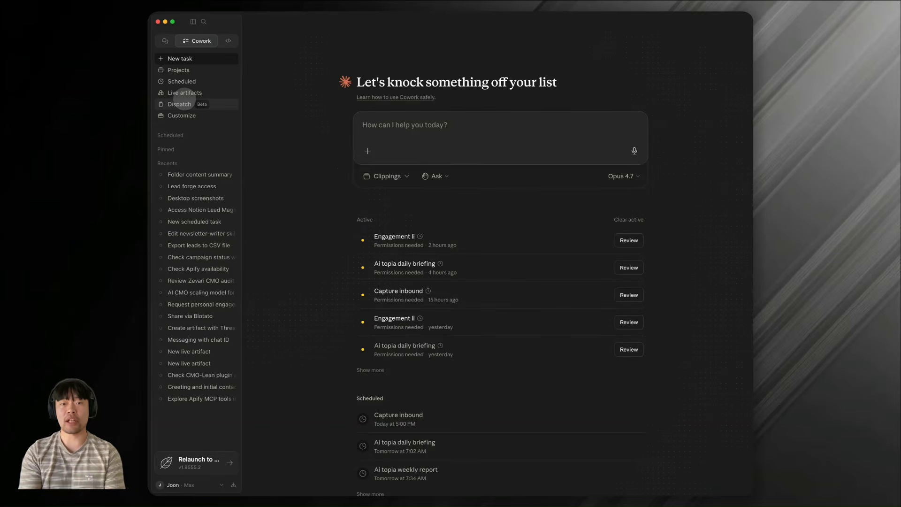
Switch from Claude back to the slide deck and advance through the Module 2 title and Three Demos slides.
{"action": "key", "text": "super+Tab"}
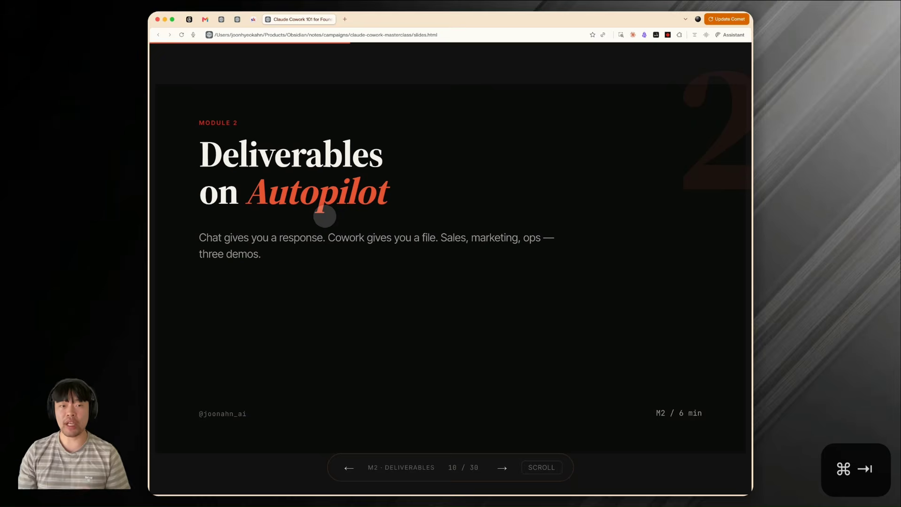
{"action": "key", "text": "Right"}
{"action": "key", "text": "Right"}
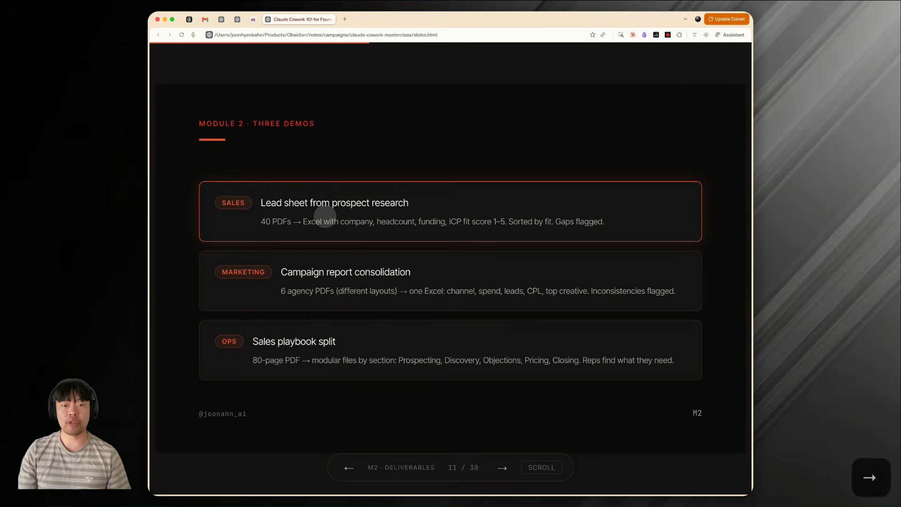
{"action": "key", "text": "Right"}
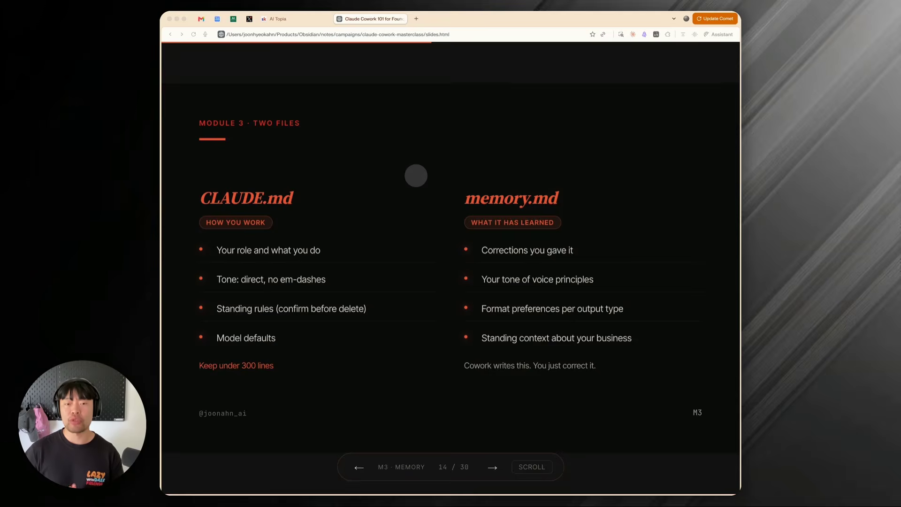
Go back to the Module 3 title slide and through the Two Files slide comparing CLAUDE.md and memory.md.
{"action": "key", "text": "Left"}
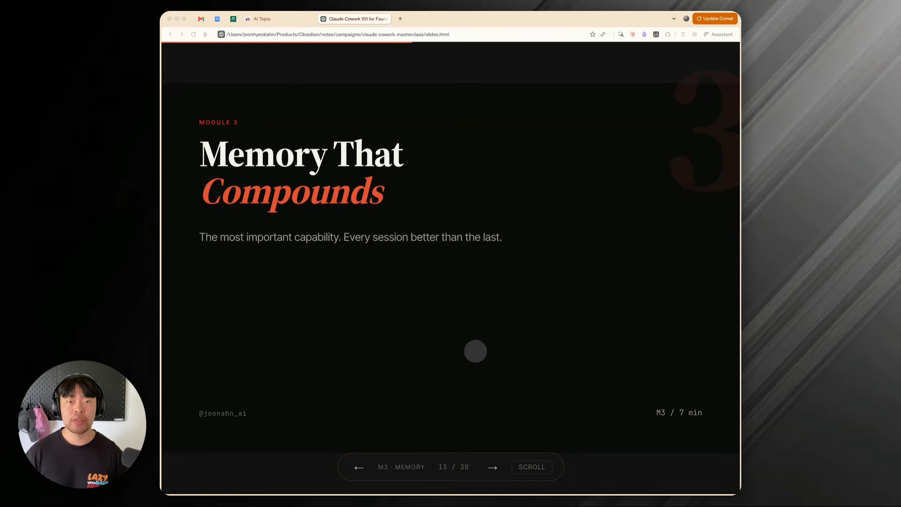
{"action": "left_click", "coordinate": [475, 351]}
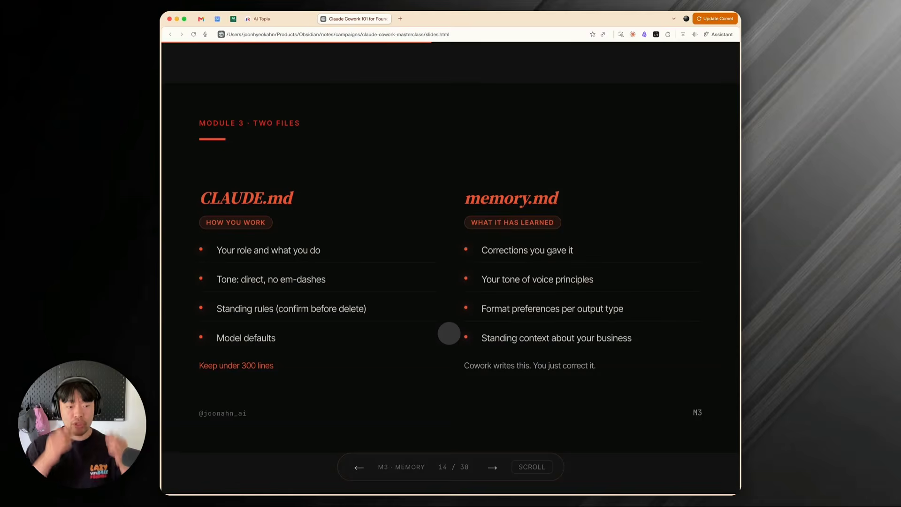
{"action": "key", "text": "Right"}
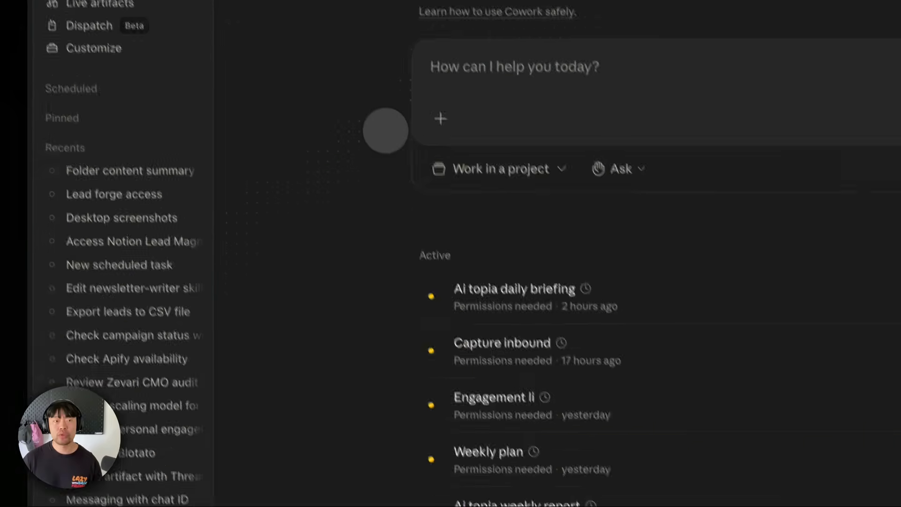
Set the Clippings folder as the working folder for a new Cowork task in Claude.
{"action": "left_click", "coordinate": [539, 288]}
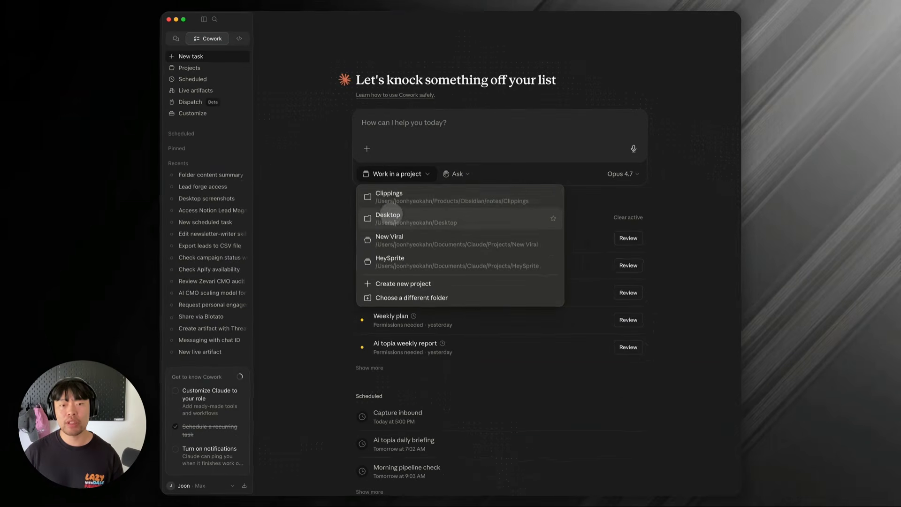
{"action": "left_click", "coordinate": [392, 200]}
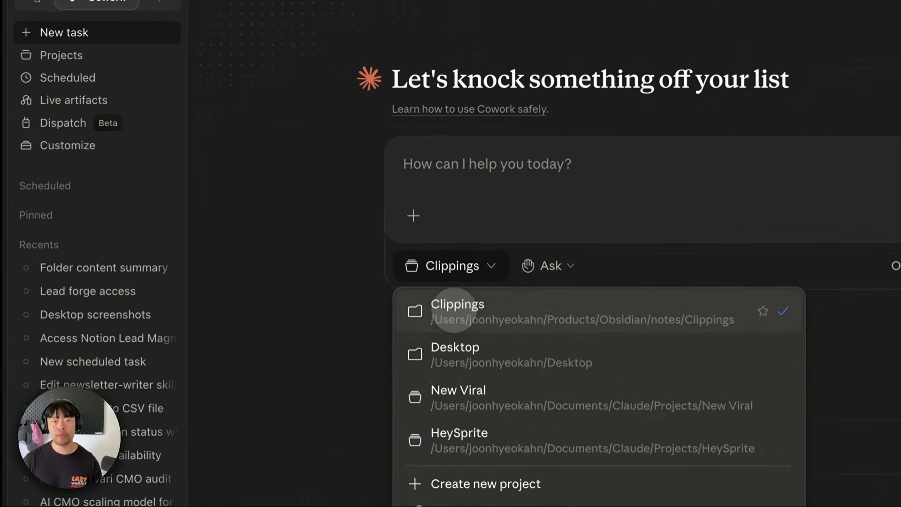
{"action": "left_click", "coordinate": [442, 181]}
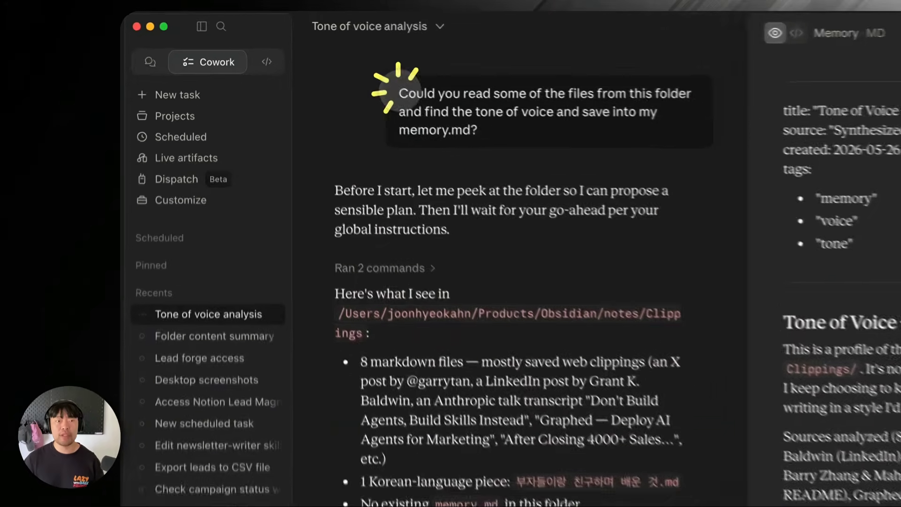
Review the Tone of voice analysis task, highlighting its prompt about saving to memory.md and the plan Claude proposed for confirmation.
{"action": "triple_click", "coordinate": [312, 51]}
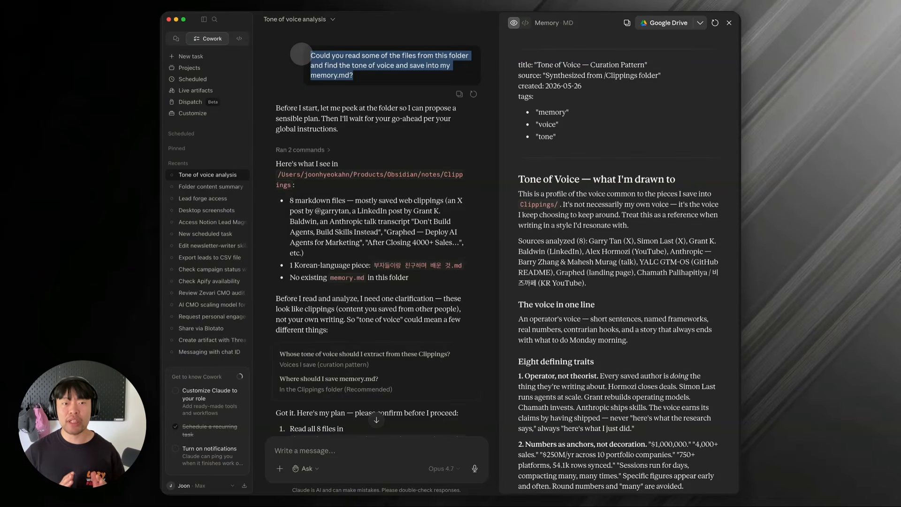
{"action": "scroll", "coordinate": [338, 141], "scroll_direction": "down", "scroll_amount": 2}
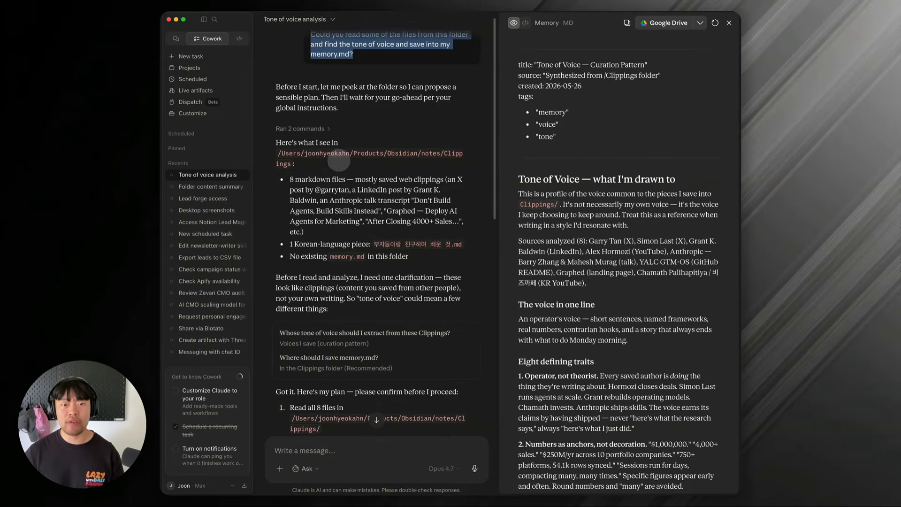
{"action": "scroll", "coordinate": [314, 160], "scroll_direction": "down", "scroll_amount": 5}
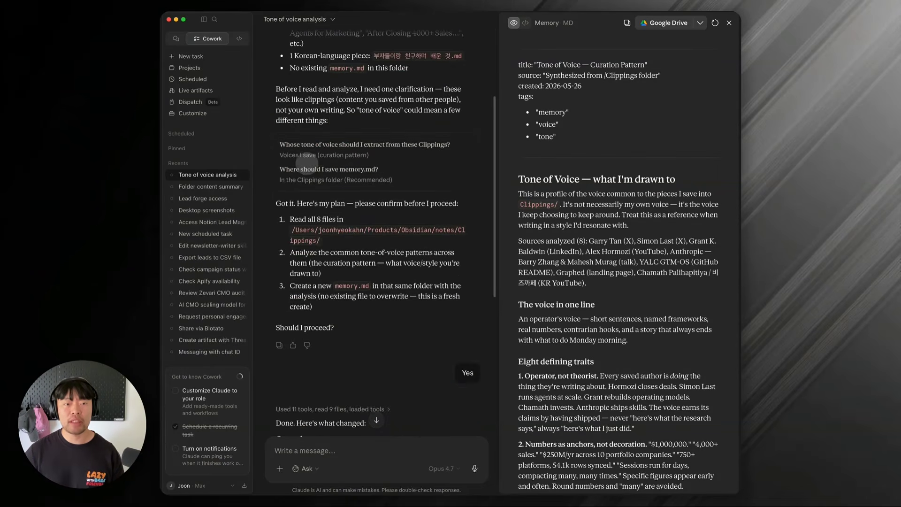
{"action": "left_click_drag", "start_coordinate": [277, 201], "coordinate": [348, 271]}
{"action": "left_click_drag", "start_coordinate": [520, 293], "coordinate": [475, 340]}
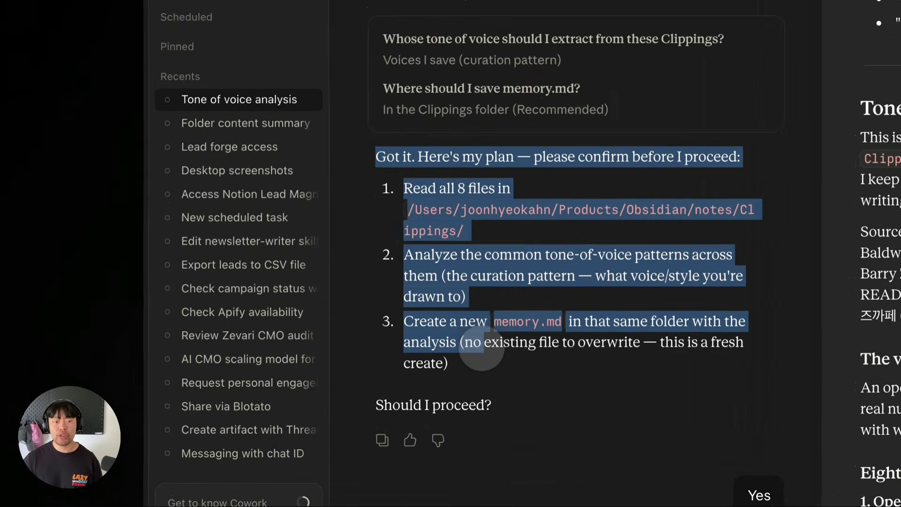
Read the task's completion report and highlight the path of the created memory.md file.
{"action": "scroll", "coordinate": [474, 348], "scroll_direction": "down", "scroll_amount": 5}
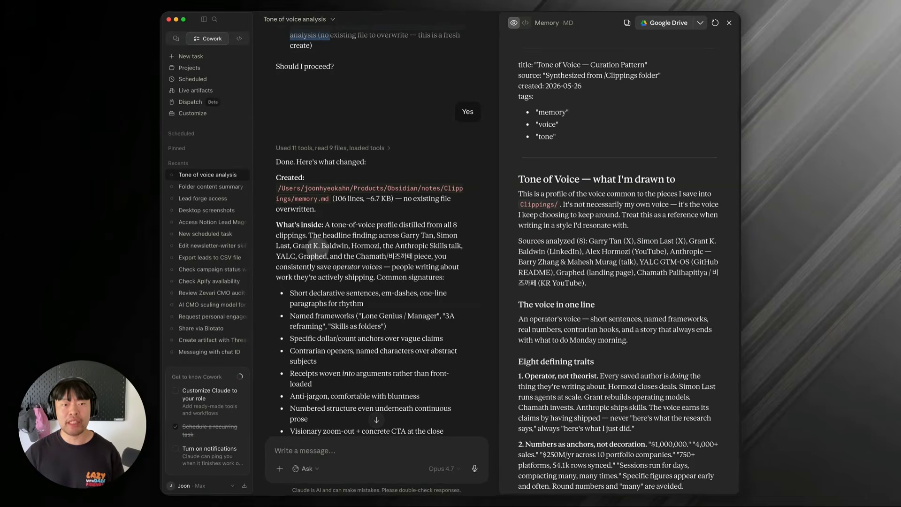
{"action": "scroll", "coordinate": [317, 247], "scroll_direction": "down", "scroll_amount": 4}
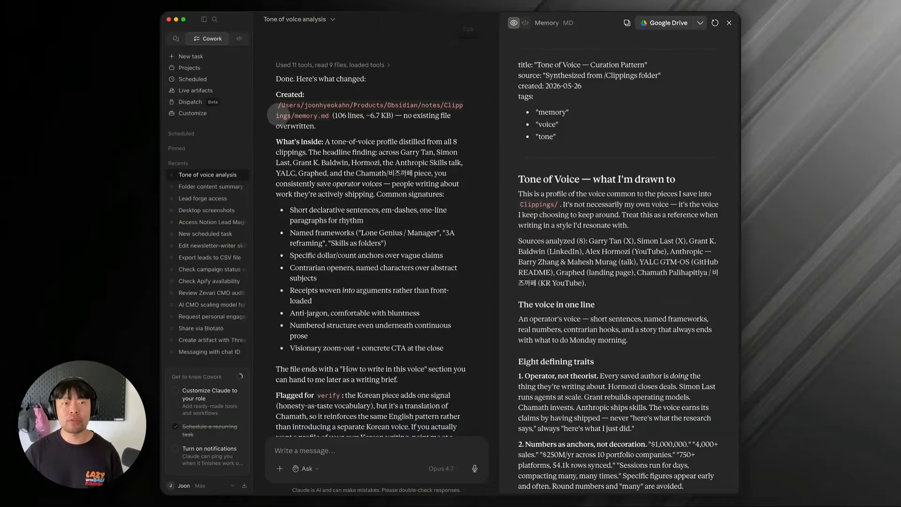
{"action": "left_click_drag", "start_coordinate": [278, 105], "coordinate": [329, 115]}
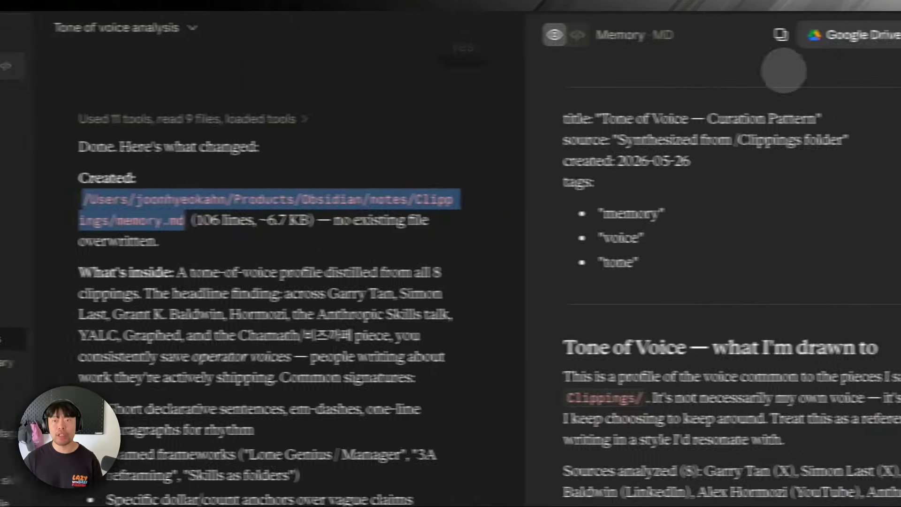
Close the memory.md preview and reopen the file from the Clippings folder's file list.
{"action": "left_click", "coordinate": [749, 34]}
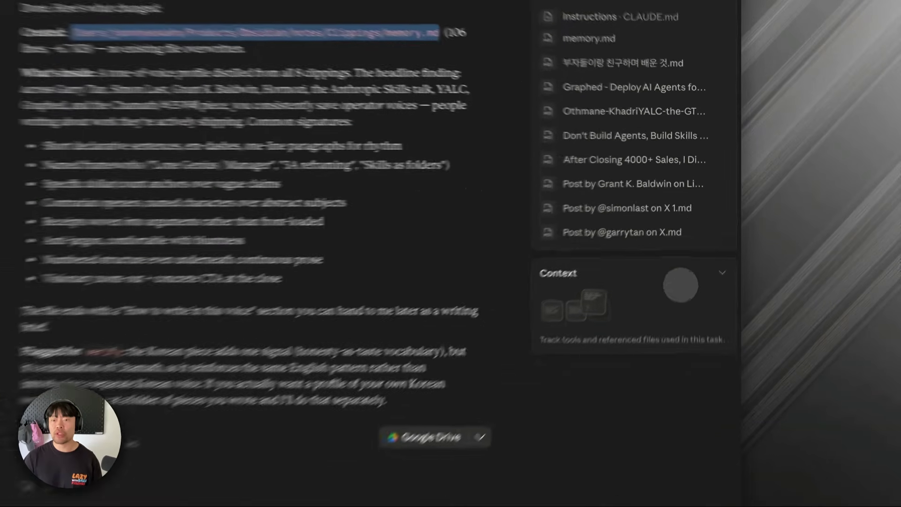
{"action": "left_click", "coordinate": [723, 231]}
{"action": "left_click", "coordinate": [729, 230]}
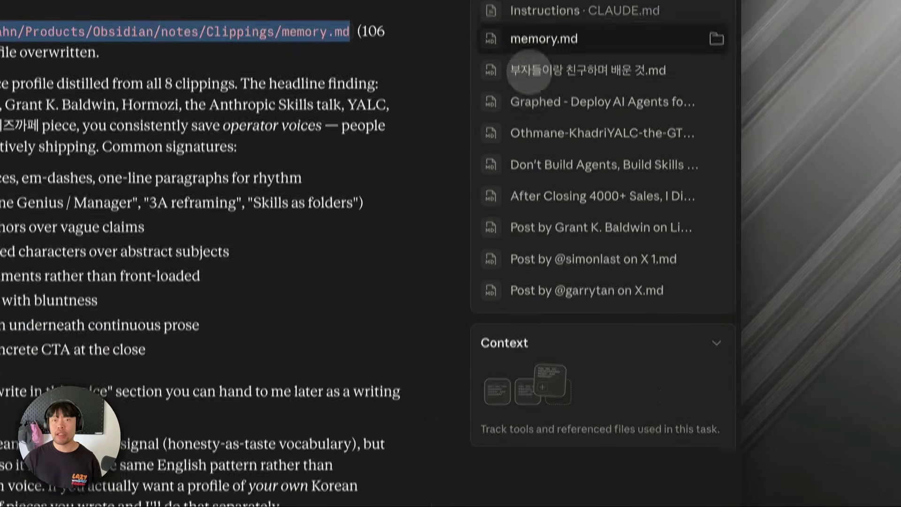
{"action": "left_click", "coordinate": [441, 17]}
{"action": "left_click", "coordinate": [444, 25]}
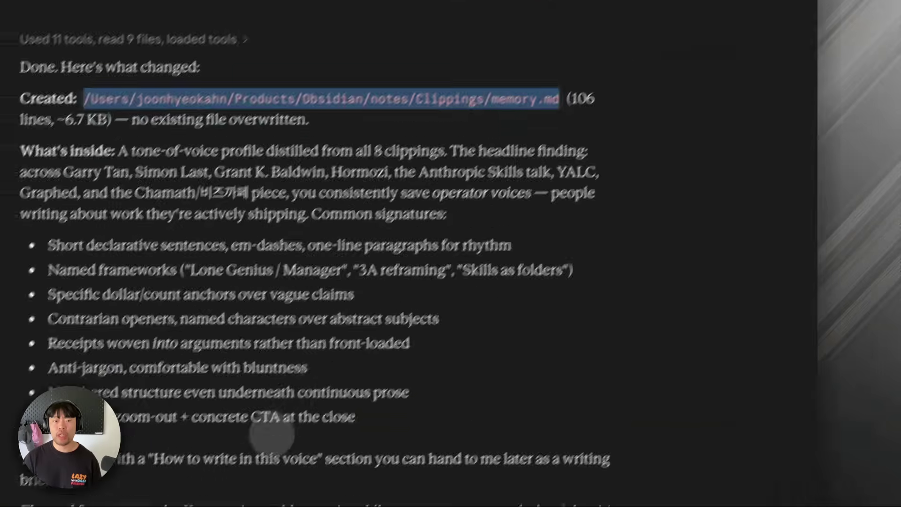
{"action": "left_click", "coordinate": [293, 414]}
Read memory.md from the tone of voice profile through the Eight defining traits to the How to write in this voice section.
{"action": "scroll", "coordinate": [550, 101], "scroll_direction": "down", "scroll_amount": 2}
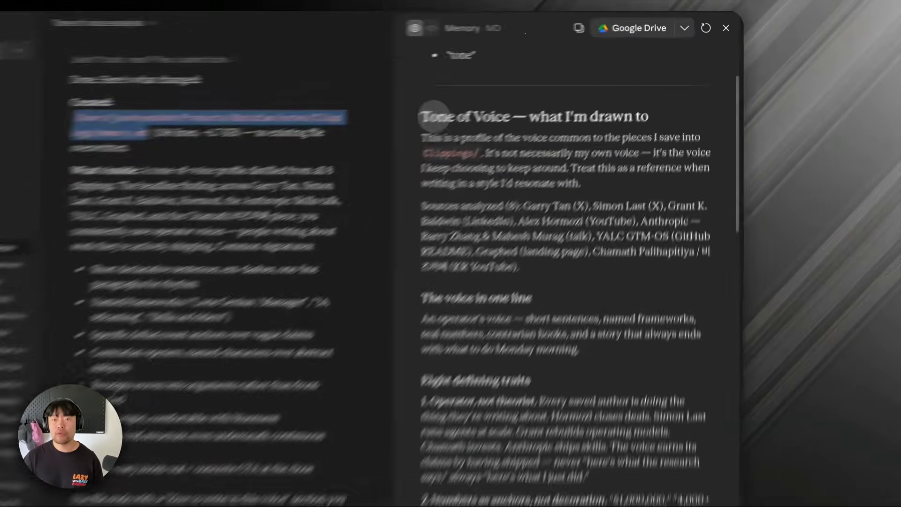
{"action": "left_click_drag", "start_coordinate": [514, 84], "coordinate": [690, 84]}
{"action": "scroll", "coordinate": [481, 282], "scroll_direction": "down", "scroll_amount": 5}
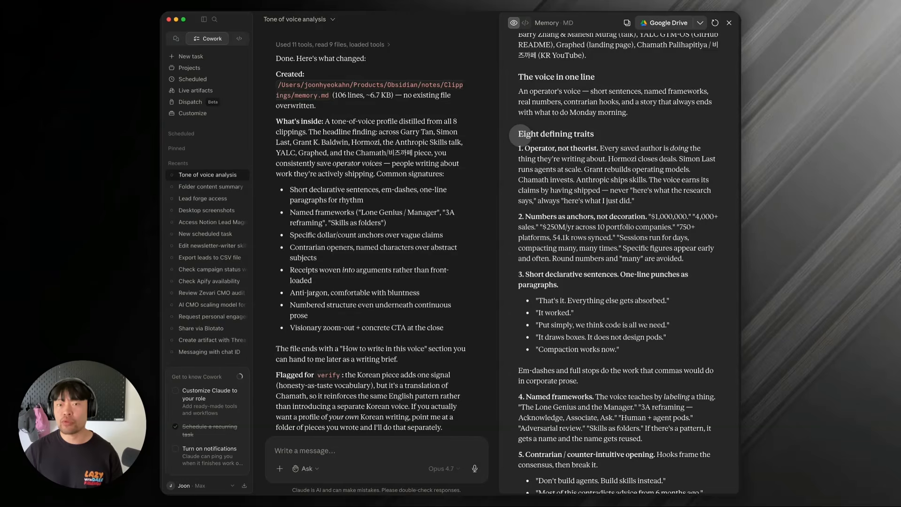
{"action": "scroll", "coordinate": [520, 134], "scroll_direction": "down", "scroll_amount": 10}
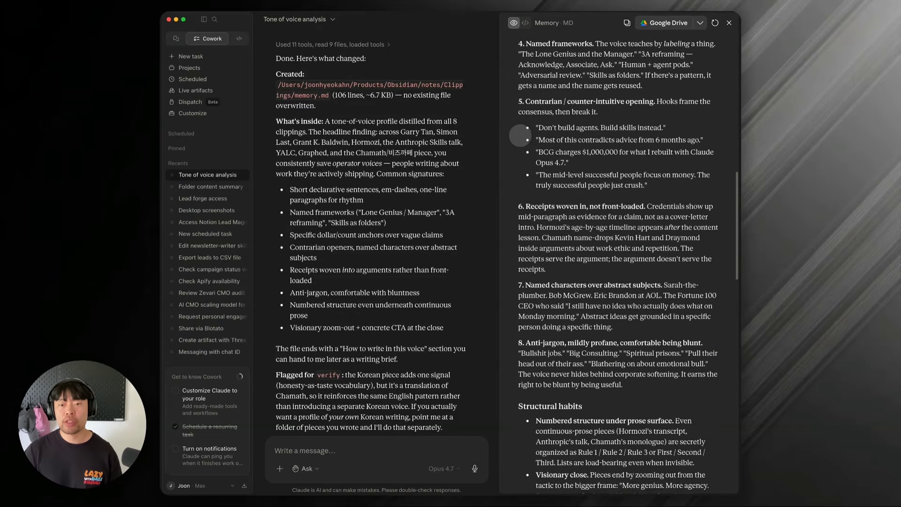
{"action": "scroll", "coordinate": [520, 136], "scroll_direction": "down", "scroll_amount": 10}
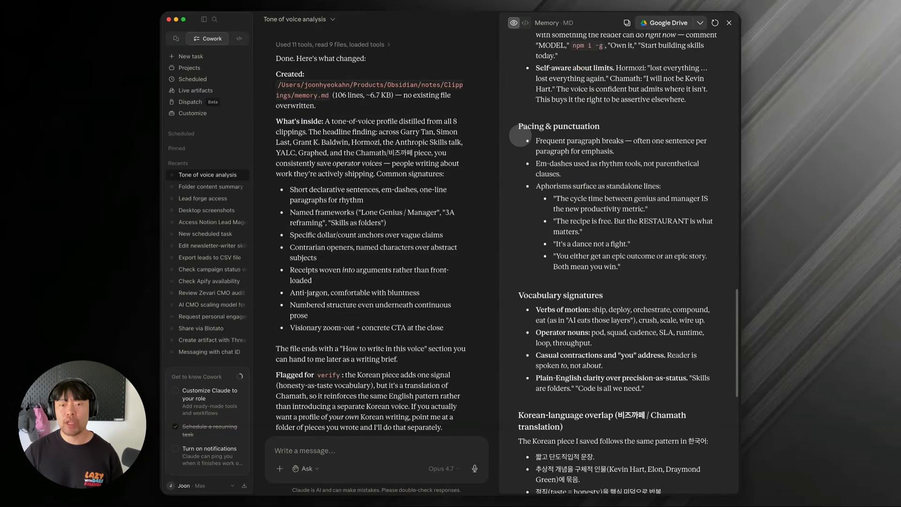
{"action": "scroll", "coordinate": [520, 136], "scroll_direction": "down", "scroll_amount": 3}
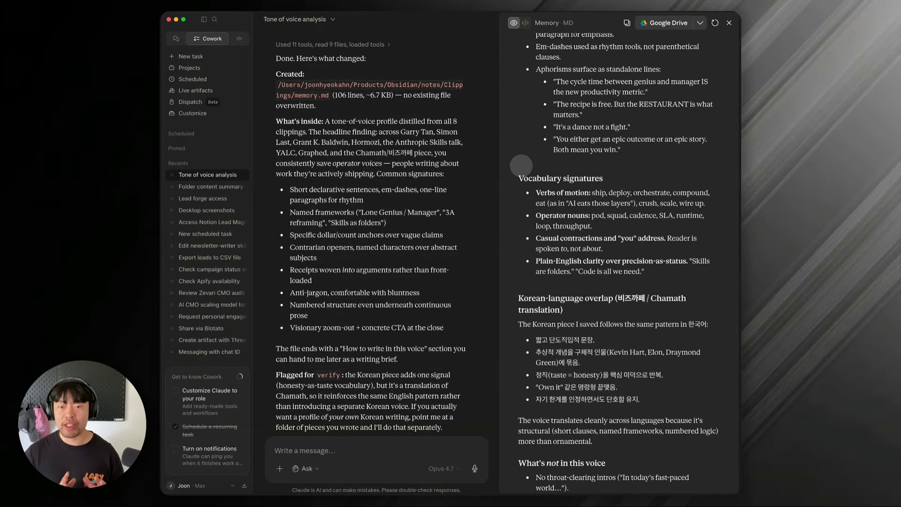
{"action": "scroll", "coordinate": [521, 165], "scroll_direction": "down", "scroll_amount": 15}
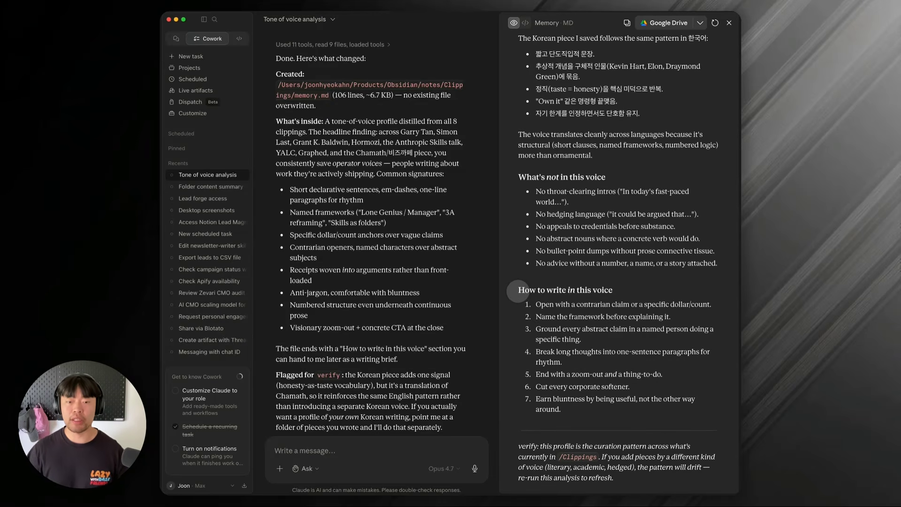
{"action": "scroll", "coordinate": [518, 291], "scroll_direction": "up", "scroll_amount": 20}
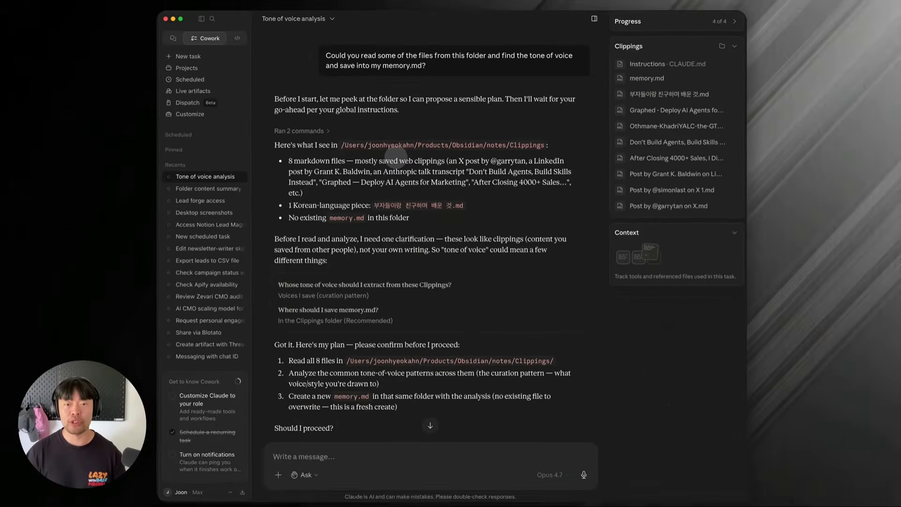
Switch to the slide deck in the browser and advance from Module 3's Tone Extraction Demo to Module 4's What Connectors Do slide.
{"action": "key", "text": "super+Tab"}
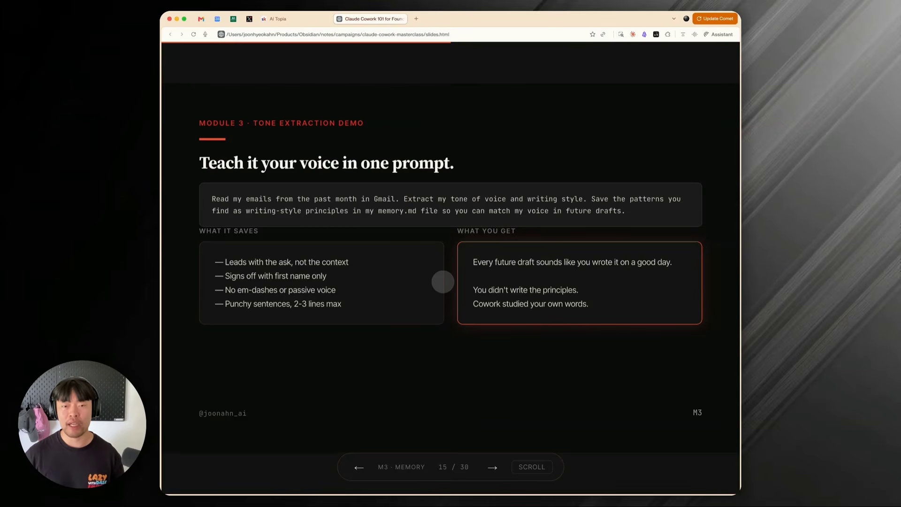
{"action": "key", "text": "Right"}
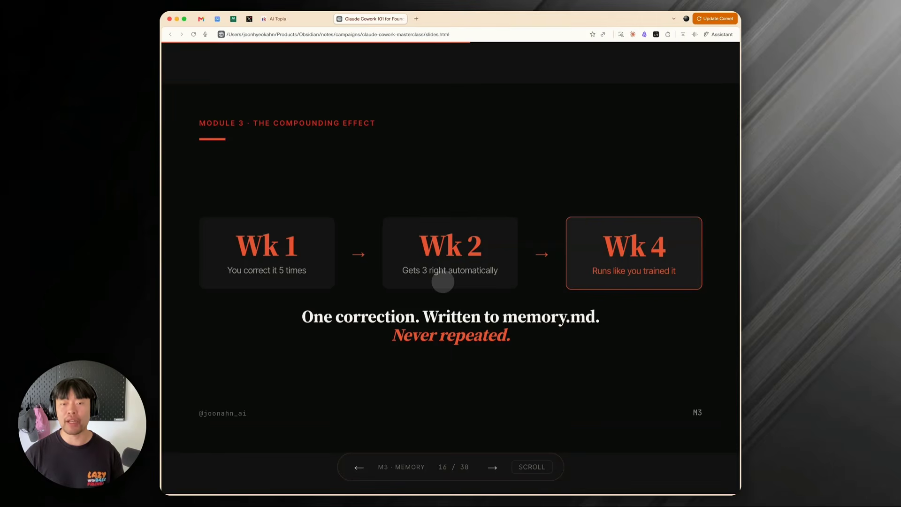
{"action": "key", "text": "Right"}
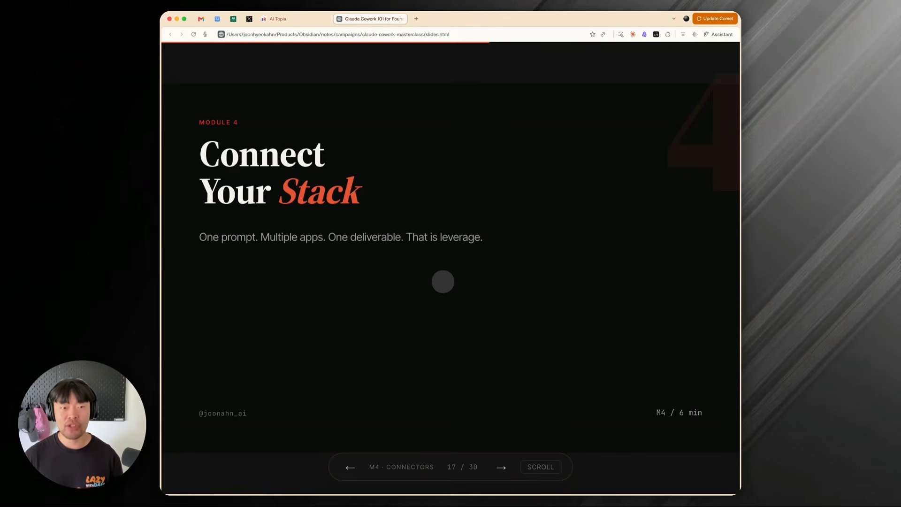
{"action": "key", "text": "Right"}
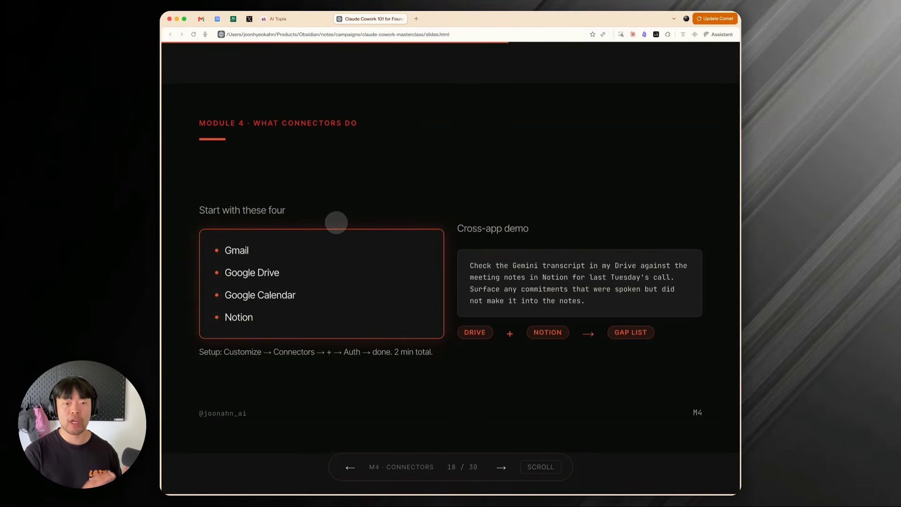
Switch to Claude and look through the Connectors list in the Customize settings.
{"action": "key", "text": "ctrl+Up"}
{"action": "left_click", "coordinate": [345, 354]}
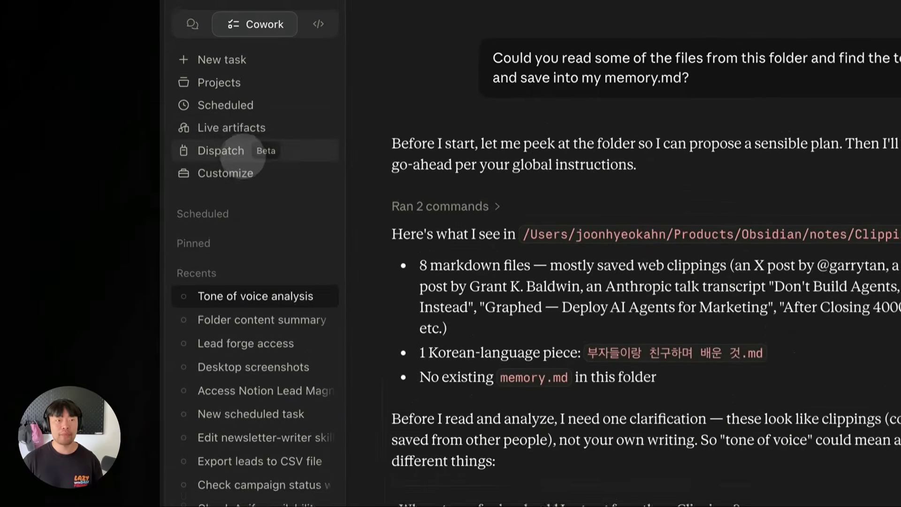
{"action": "left_click", "coordinate": [228, 172]}
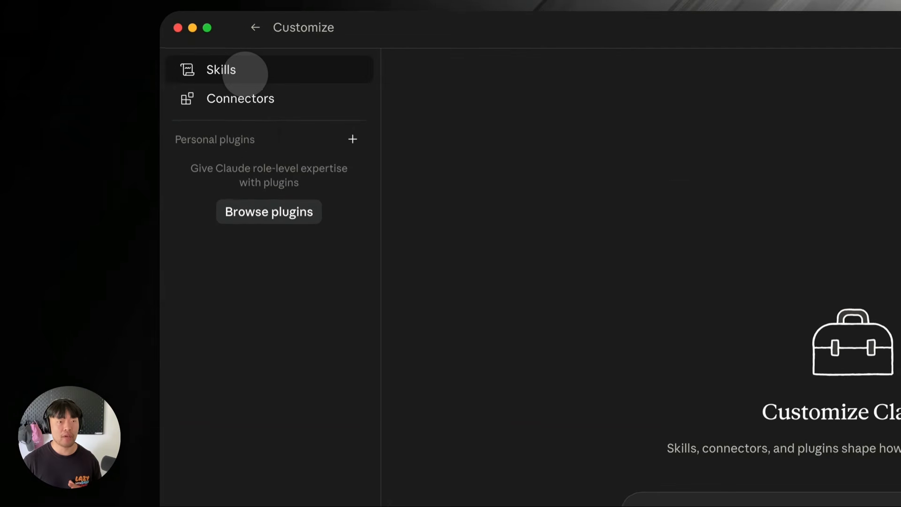
{"action": "left_click", "coordinate": [247, 98]}
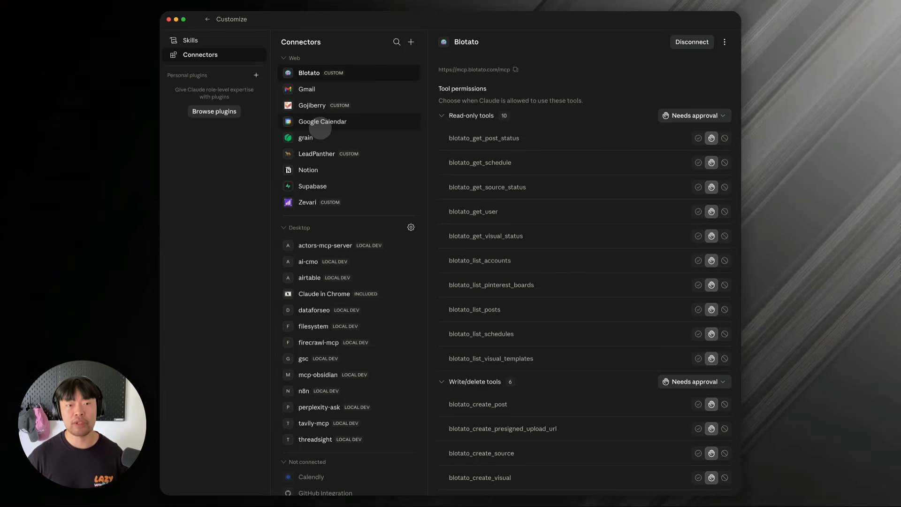
{"action": "scroll", "coordinate": [318, 140], "scroll_direction": "down", "scroll_amount": 1}
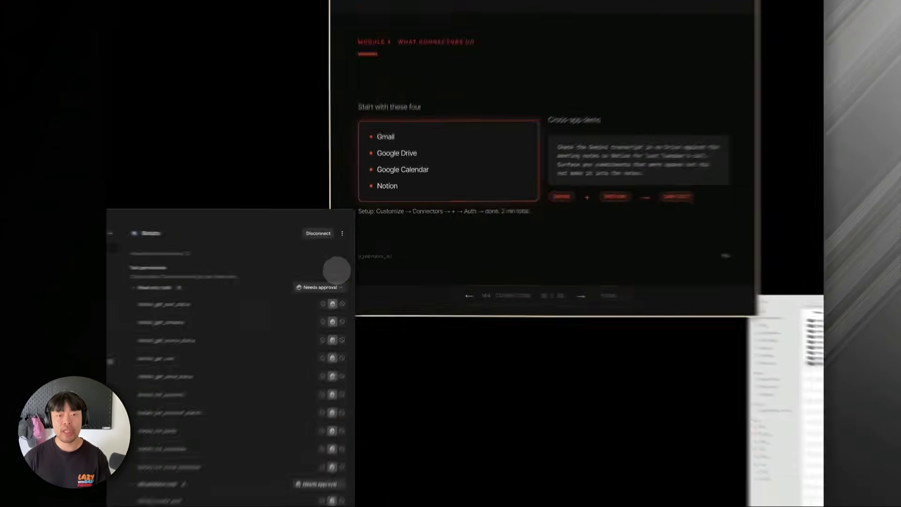
Return to the What Connectors Do slide in the browser and highlight the Cross-app demo heading.
{"action": "left_click", "coordinate": [437, 260]}
{"action": "triple_click", "coordinate": [673, 204]}
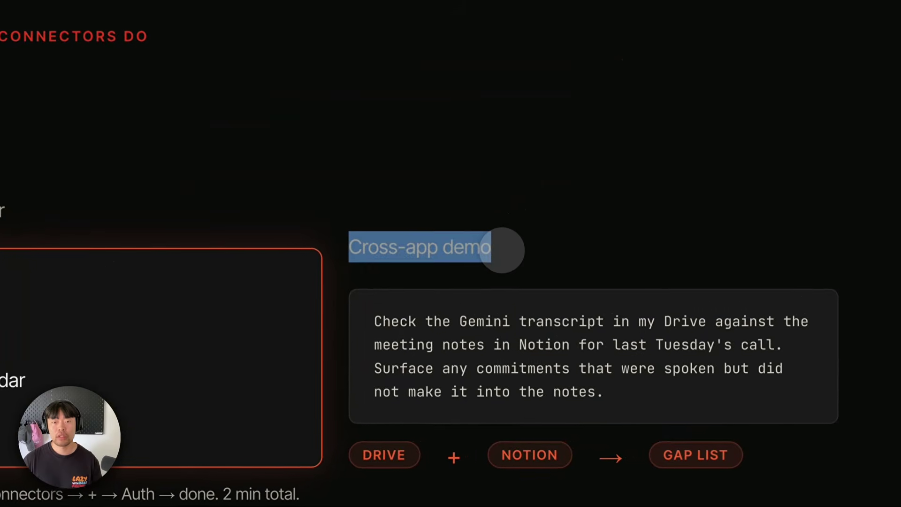
{"action": "left_click", "coordinate": [671, 205]}
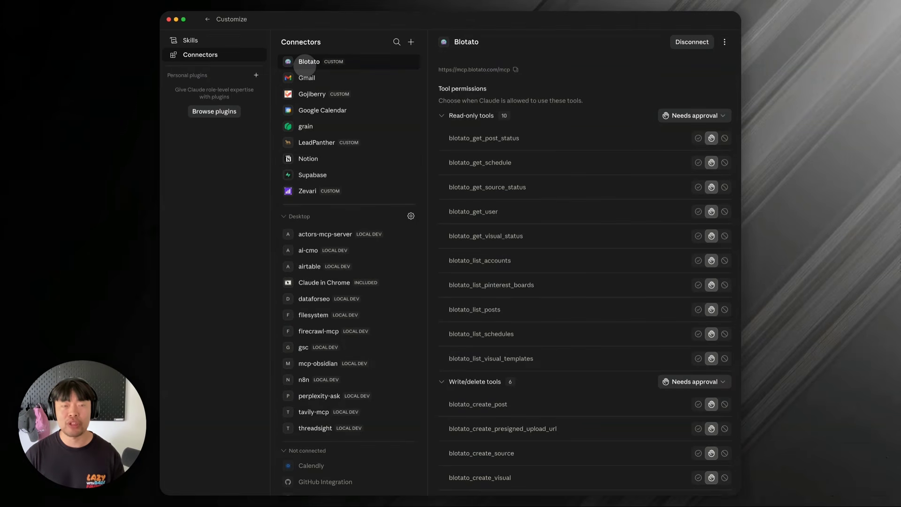
Select the Gmail connector in Claude's list of web connectors.
{"action": "left_click", "coordinate": [306, 77]}
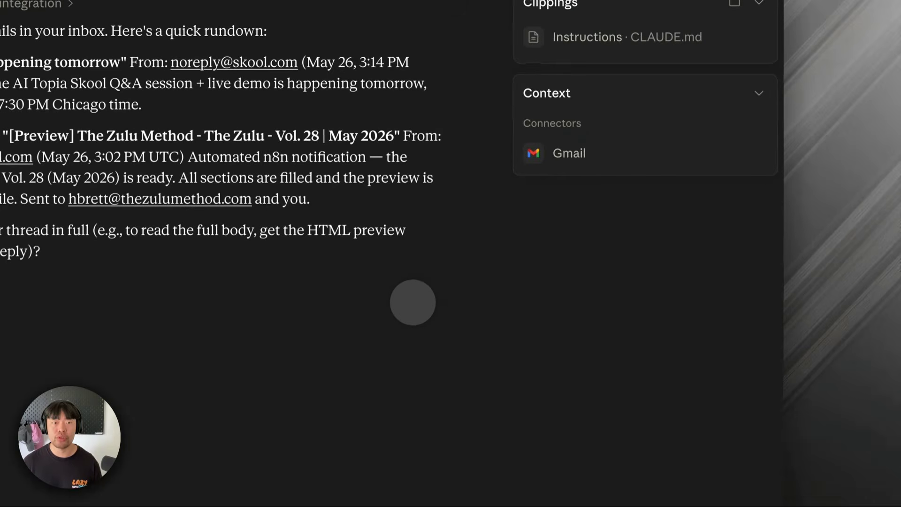
Ask Claude to draft an email using our skills about new skool updates for our claude cowork mastercourse, choosing the Main newsletter list (5,300+) audience.
{"action": "type", "text": ") usi"}
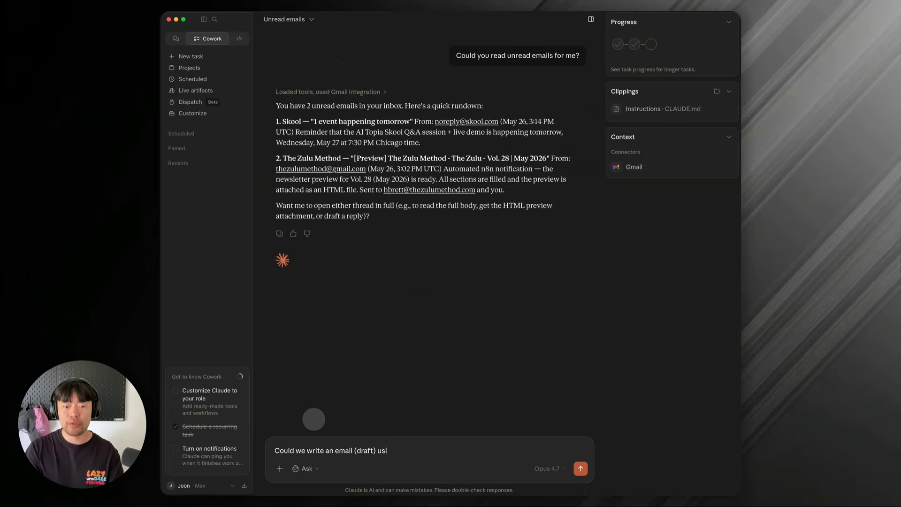
{"action": "type", "text": "ng our skills?"}
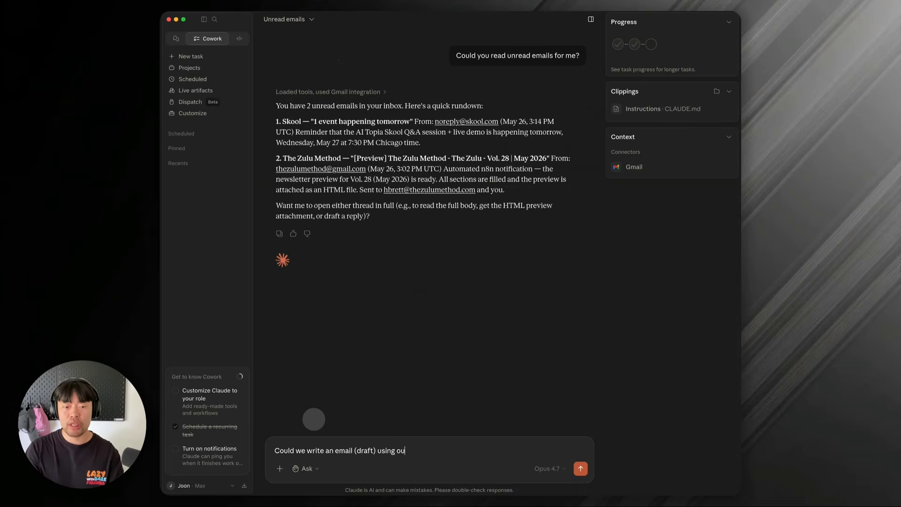
{"action": "key", "text": "BackSpace"}
{"action": "type", "text": "about "}
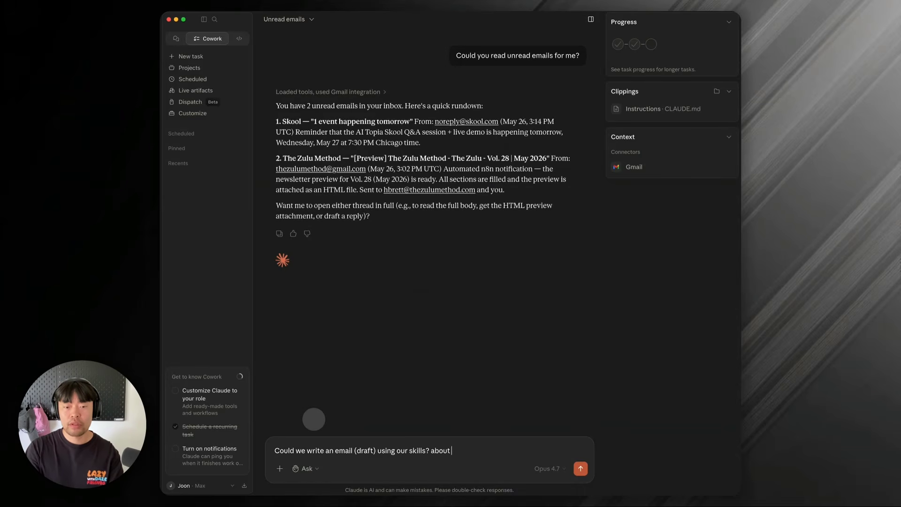
{"action": "type", "text": "new skool updates "}
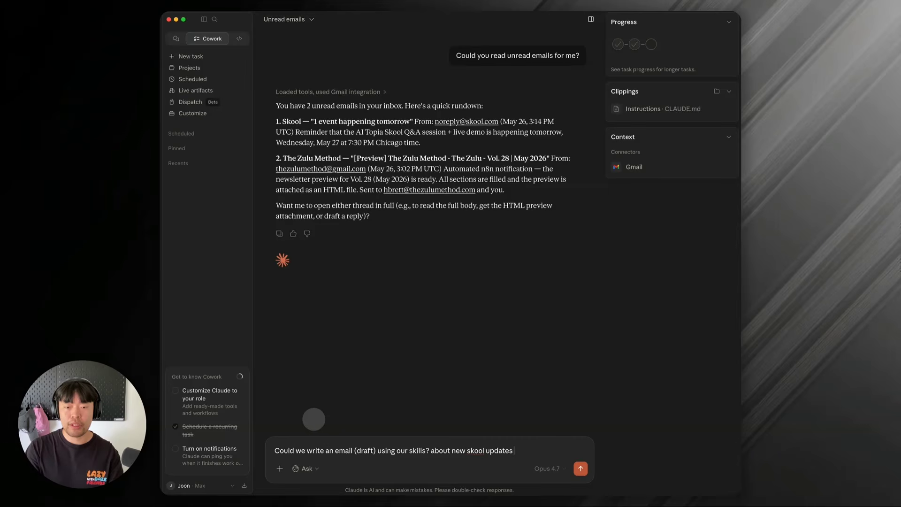
{"action": "type", "text": "for our claude cowork"}
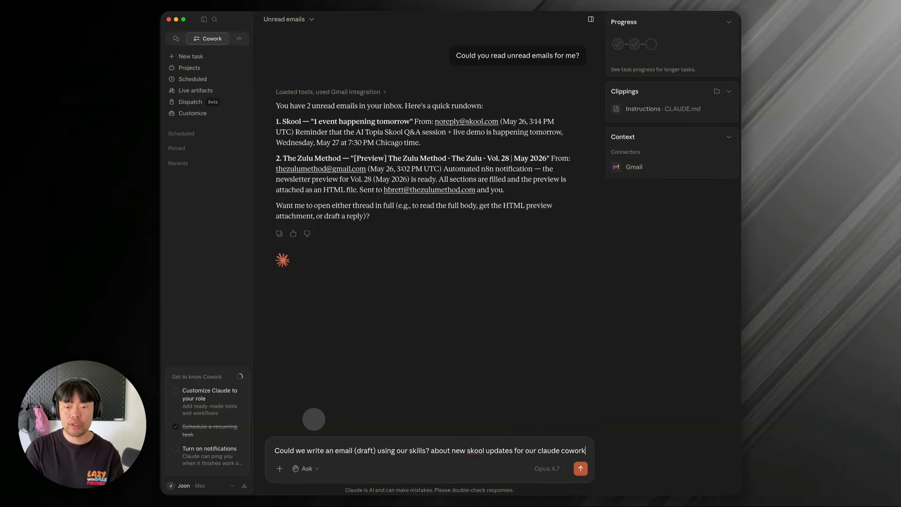
{"action": "key", "text": "BackSpace"}
{"action": "type", "text": "mastercourse?"}
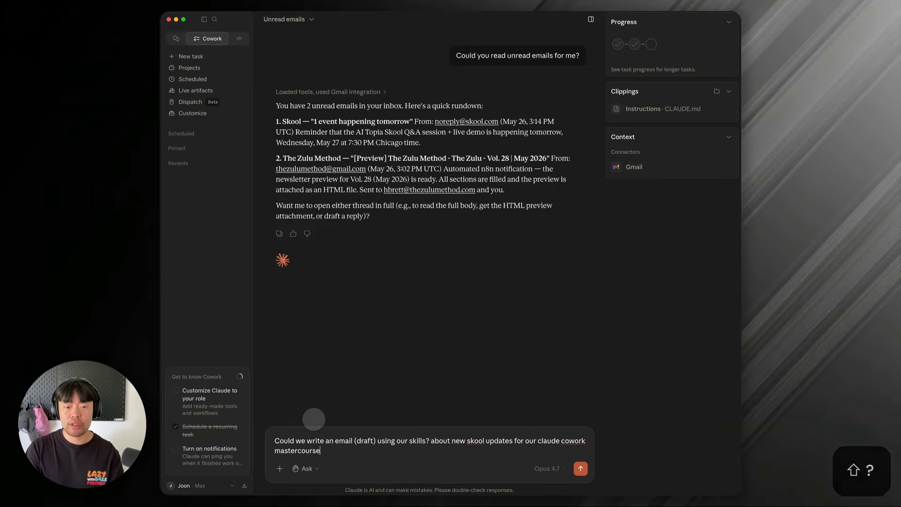
{"action": "key", "text": "Return"}
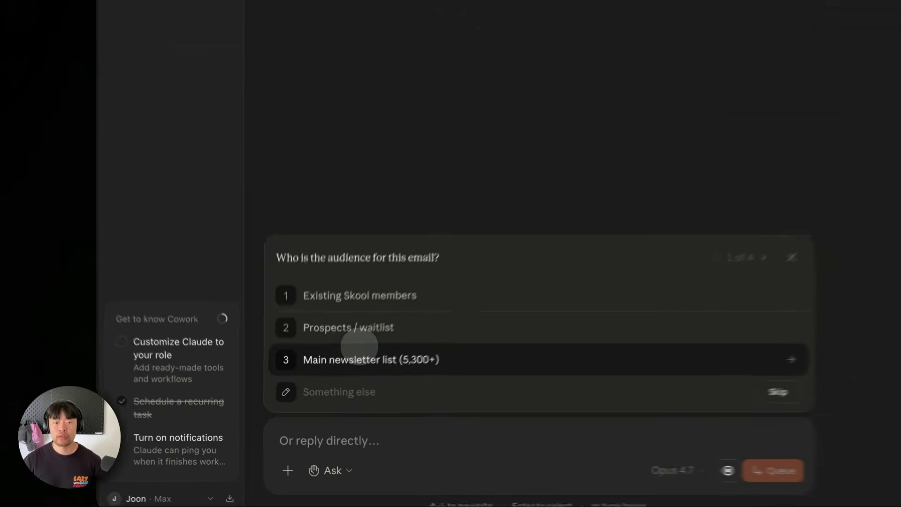
{"action": "left_click", "coordinate": [359, 346]}
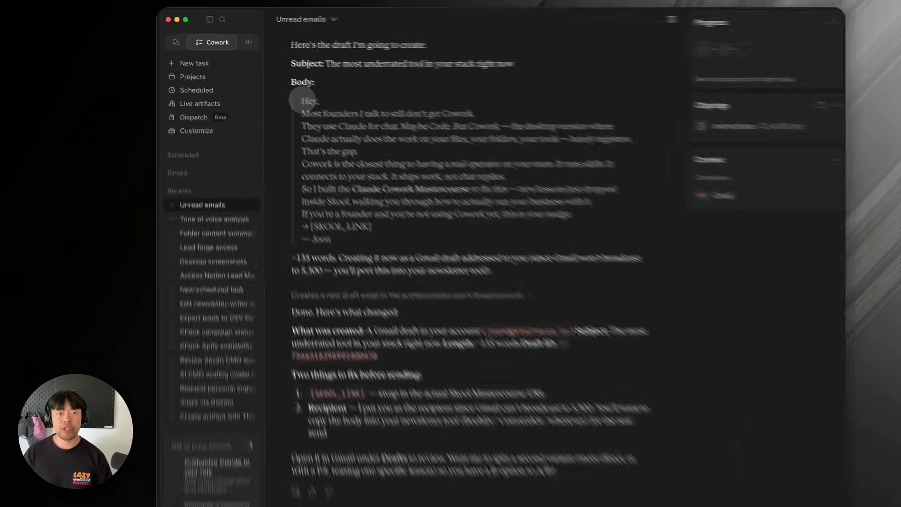
{"action": "left_click_drag", "start_coordinate": [283, 90], "coordinate": [291, 103]}
{"action": "left_click_drag", "start_coordinate": [383, 164], "coordinate": [502, 346]}
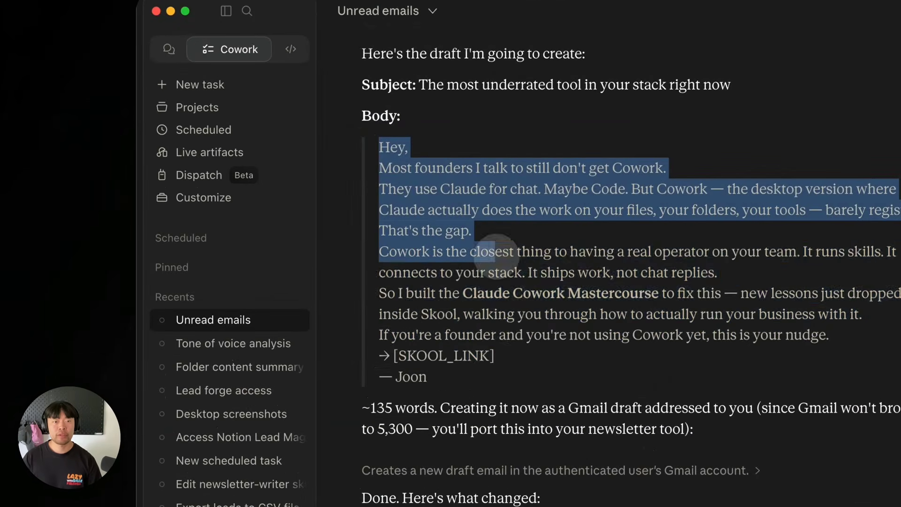
{"action": "left_click", "coordinate": [517, 361]}
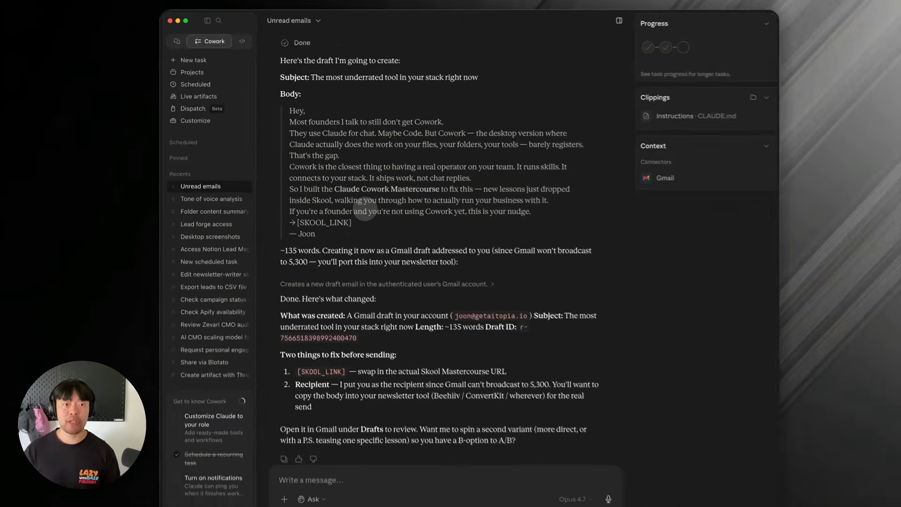
{"action": "left_click_drag", "start_coordinate": [288, 110], "coordinate": [320, 235]}
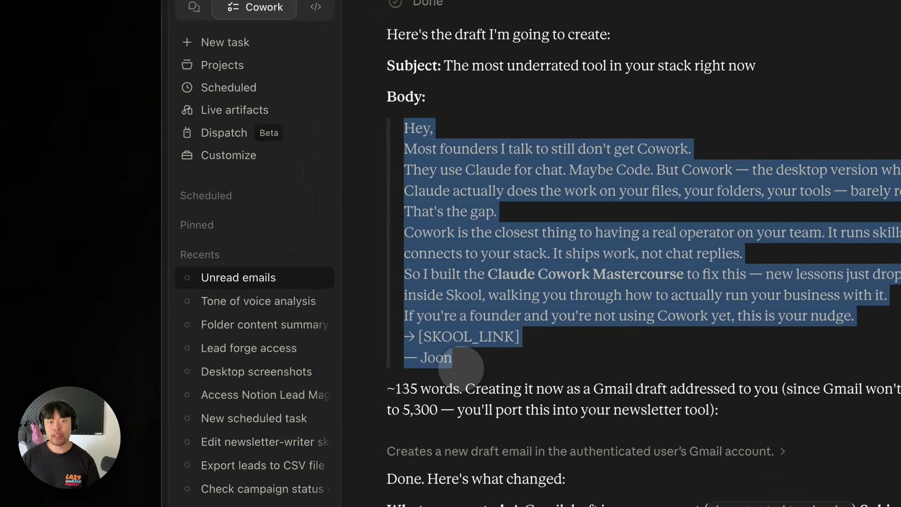
{"action": "scroll", "coordinate": [462, 369], "scroll_direction": "down", "scroll_amount": 3}
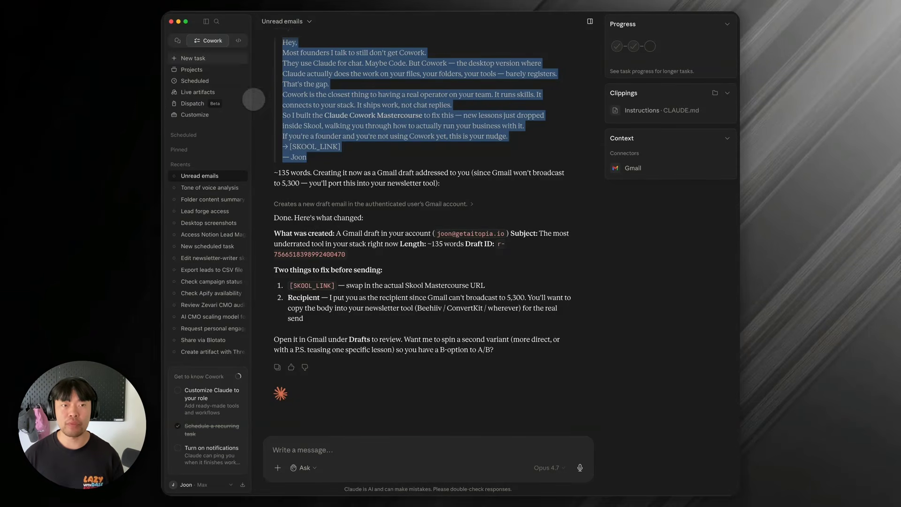
View the connectors in the Customize settings and return to the Unread emails task.
{"action": "left_click", "coordinate": [271, 76]}
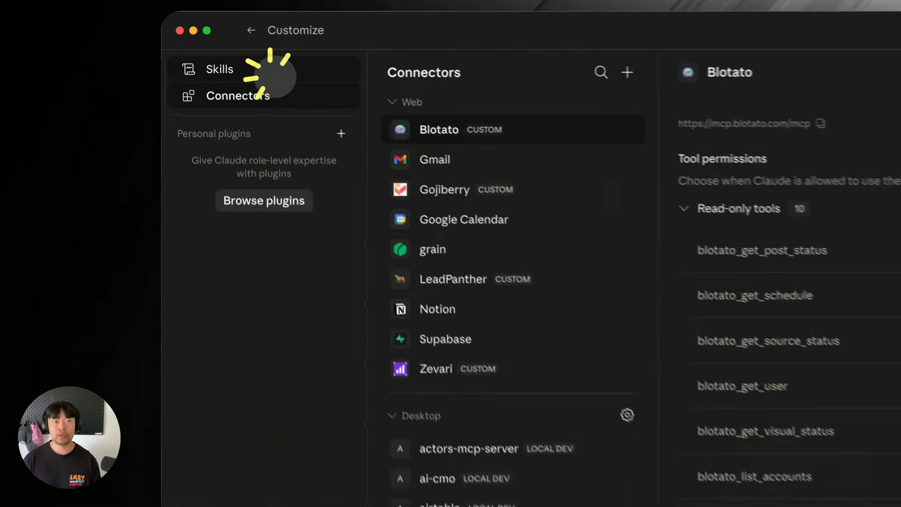
{"action": "left_click", "coordinate": [252, 31]}
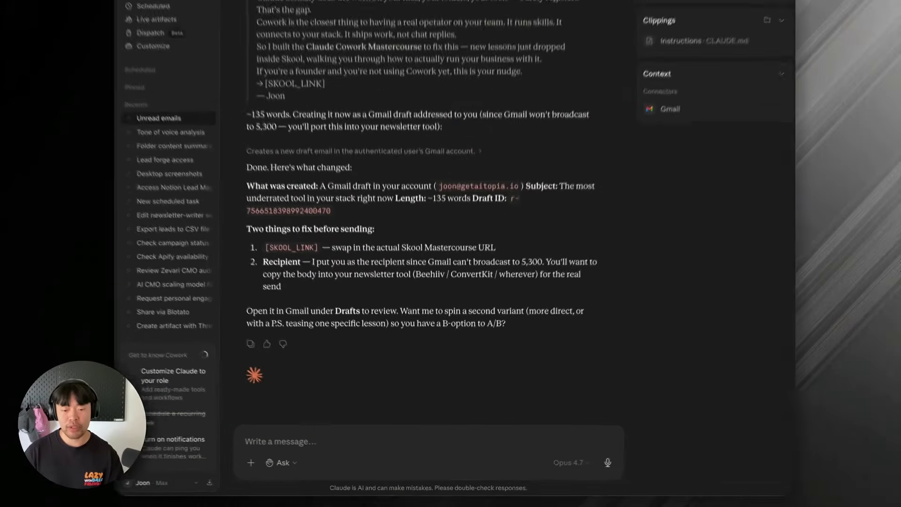
Send Claude the text about the CLAUDE.md starter for founders, followed by "Could we share this on x/threads/fb?".
{"action": "type", "text": "I built a CLAUDE.md starter for founders. It covers three sections. How I work: your role, your tone, your default output location. Standing rules: confirm before destructive file actions, list multi-step plans before running, use Sonnet for routine work. Pointers: a line telling Cowork where memory.md lives and to update it when you correct it. Start with this template. Run a few sessions. Then let Cowork expand it as it learns more about how you operate. The link to the starter is in the description."}
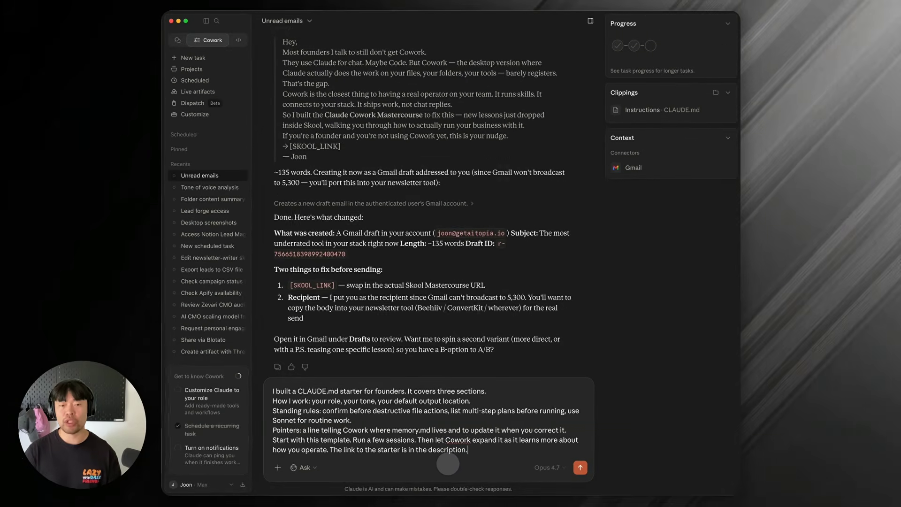
{"action": "key", "text": "shift+Return"}
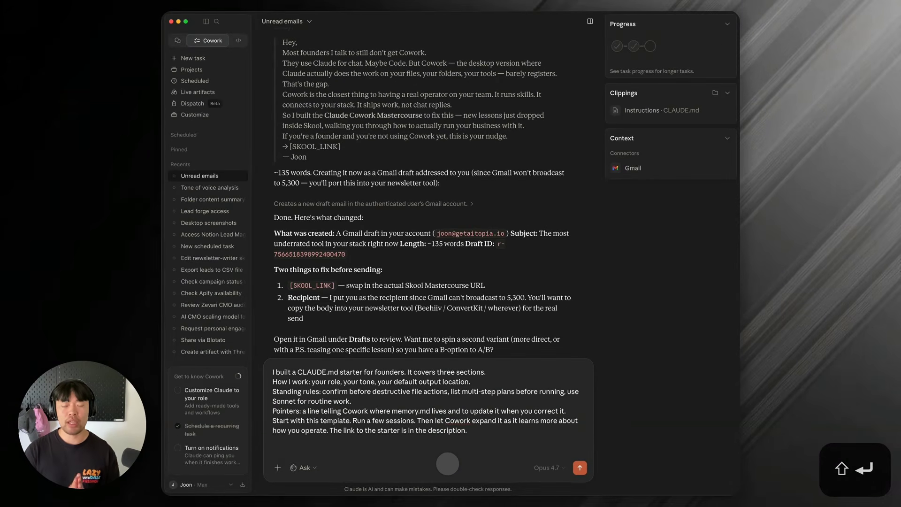
{"action": "type", "text": "Could we"}
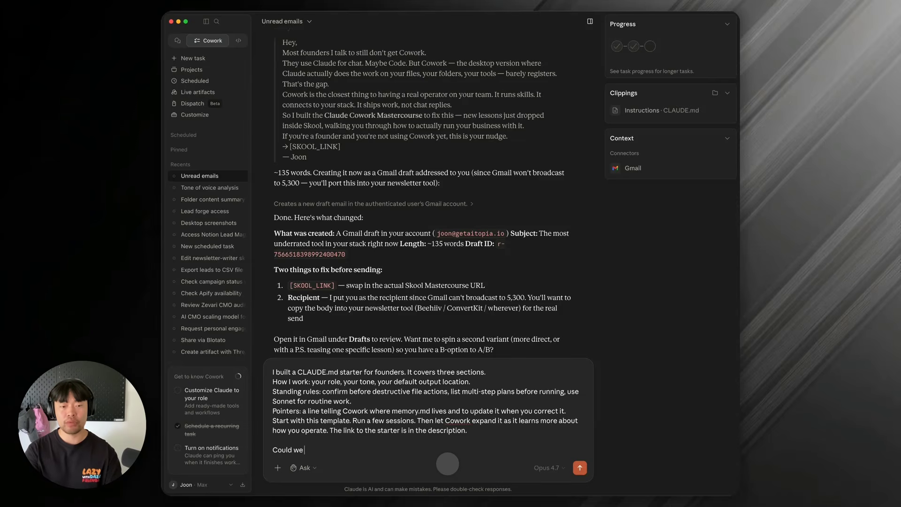
{"action": "type", "text": " share"}
{"action": "type", "text": " the"}
{"action": "key", "text": "BackSpace"}
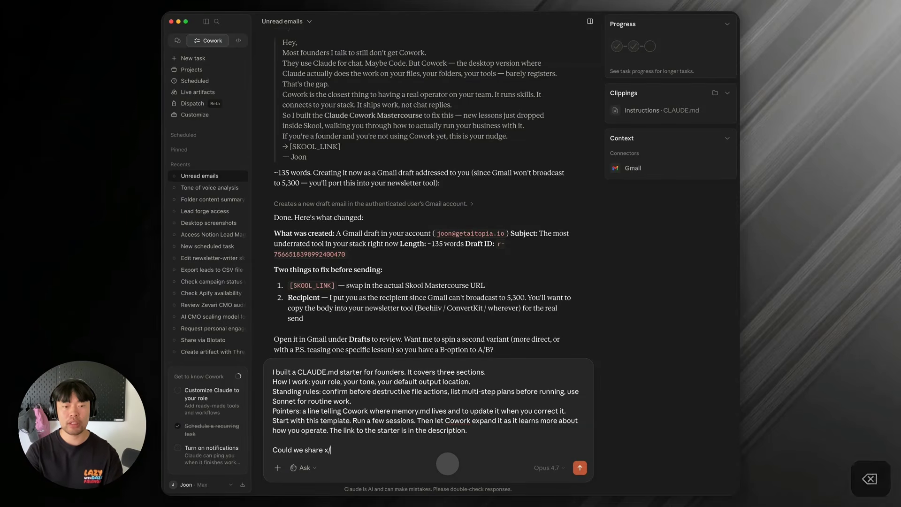
{"action": "type", "text": "is on x/threads"}
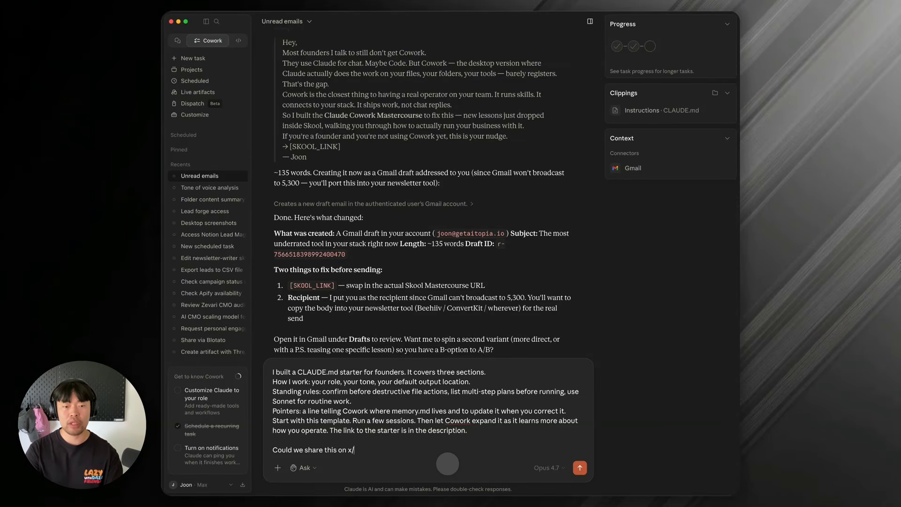
{"action": "type", "text": "/fb?"}
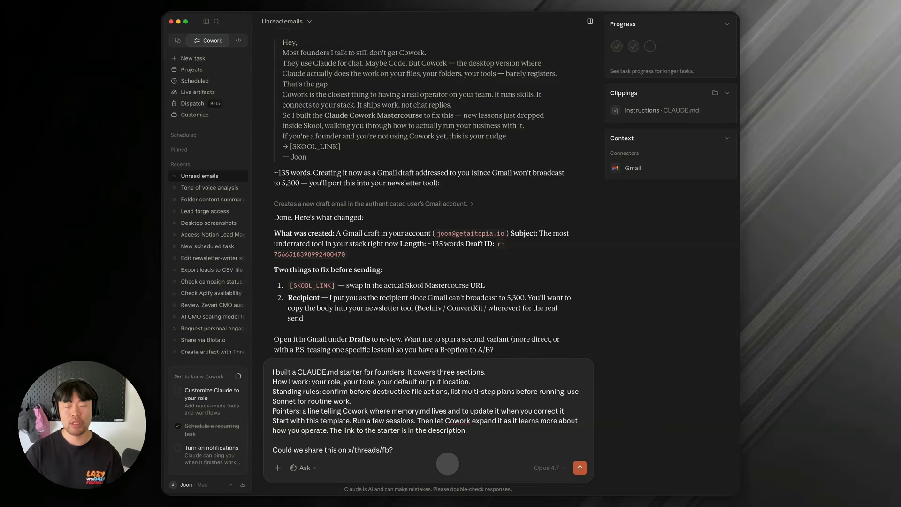
{"action": "key", "text": "Return"}
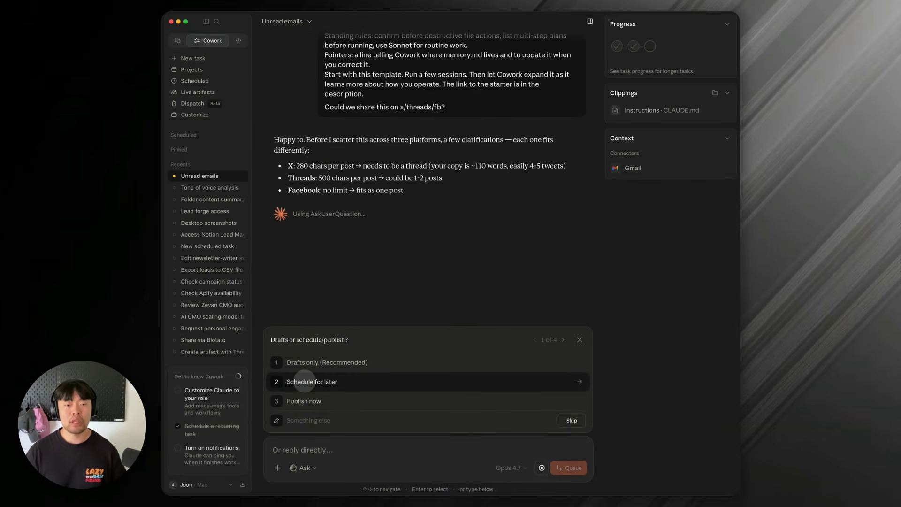
Answer Claude's questions with Schedule for later, Adapt per platform, and "This is ntext" for the link to the starter.
{"action": "left_click", "coordinate": [304, 381]}
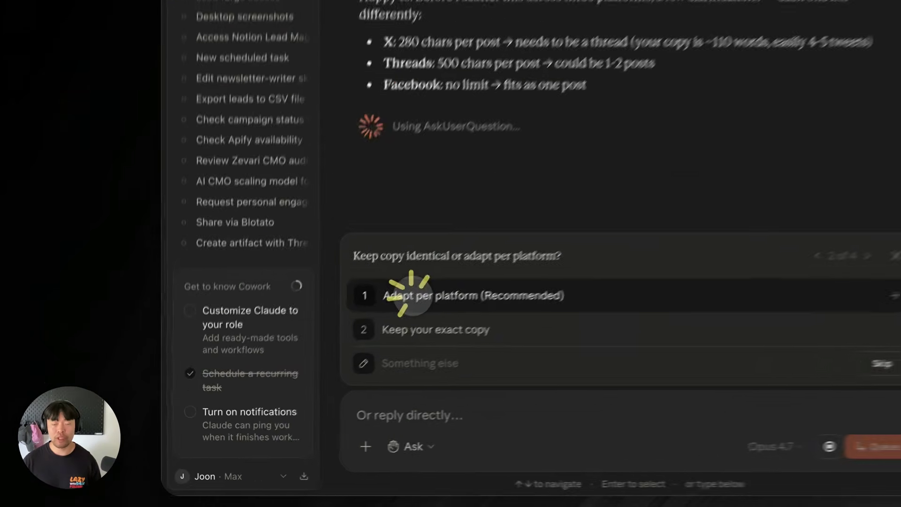
{"action": "left_click", "coordinate": [305, 382]}
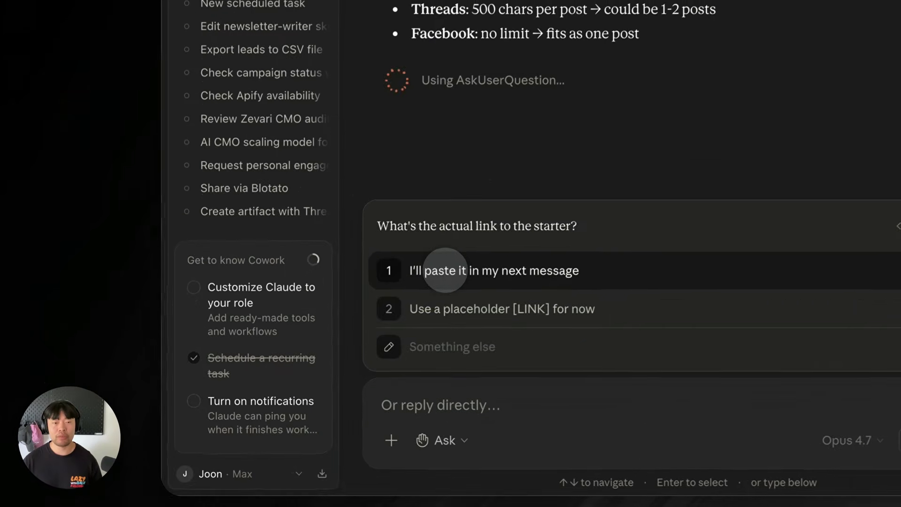
{"action": "left_click", "coordinate": [304, 425]}
{"action": "type", "text": "This is me!"}
{"action": "key", "text": "Return"}
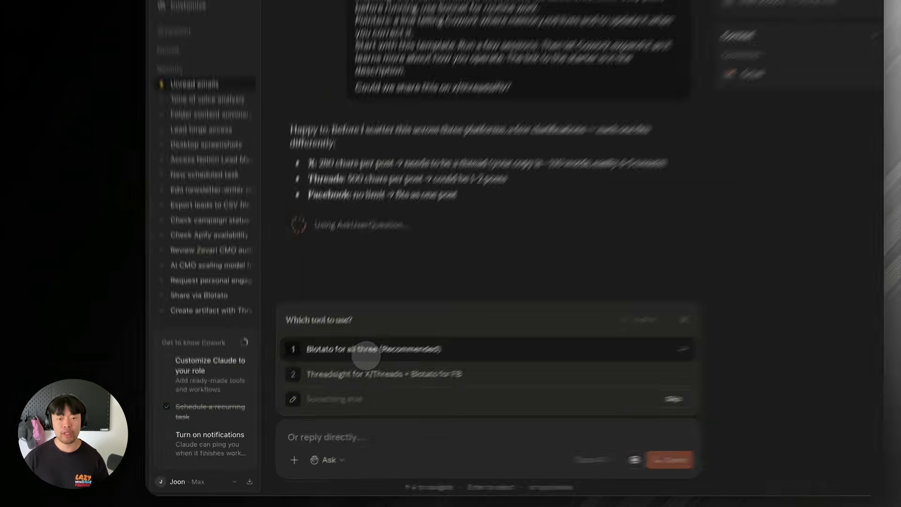
Choose Blotato for all three platforms, tomorrow morning at 9am ET as the send time, and no link with text only.
{"action": "left_click", "coordinate": [334, 383]}
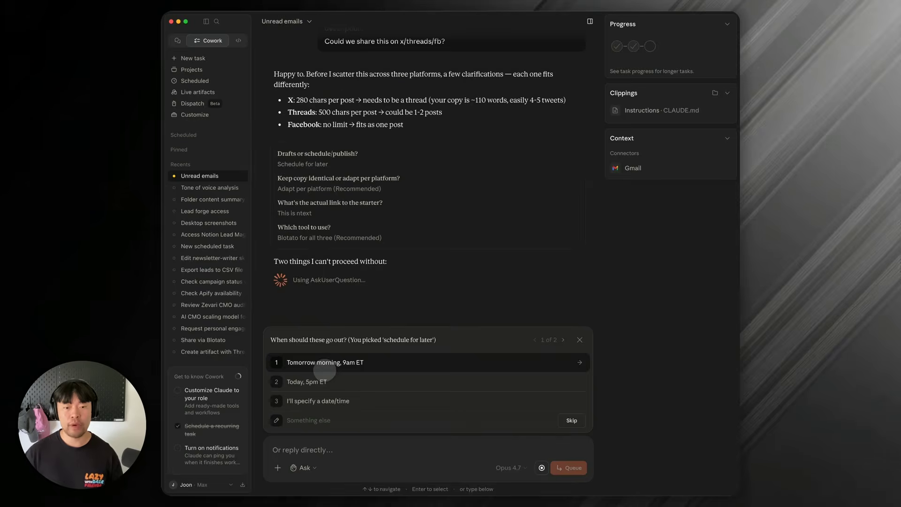
{"action": "left_click", "coordinate": [325, 365]}
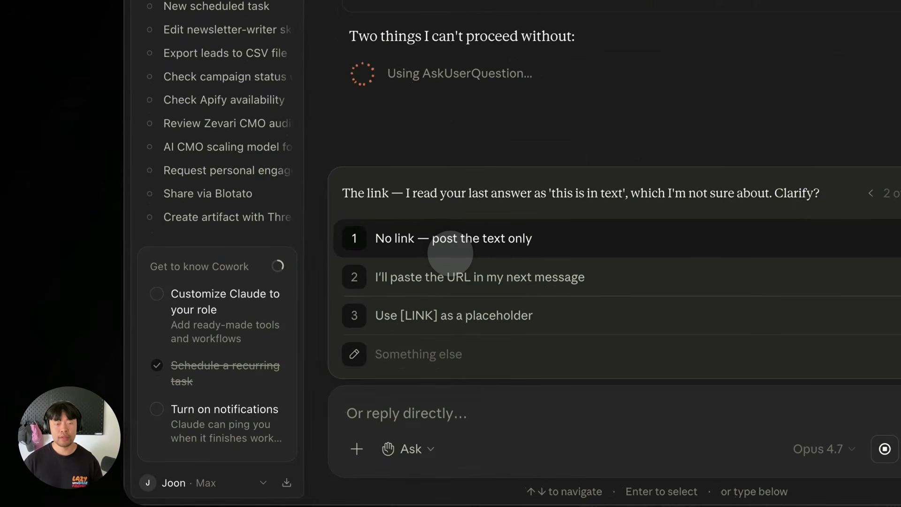
{"action": "left_click", "coordinate": [450, 252]}
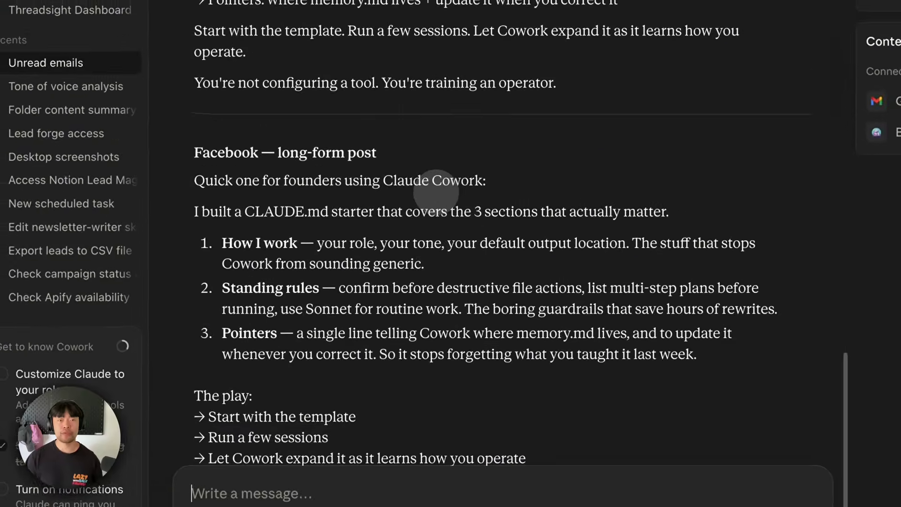
Review the adapted X, Threads and Facebook posts against the original prompt, highlighting the source text and the closing scheduling instruction.
{"action": "scroll", "coordinate": [436, 190], "scroll_direction": "up", "scroll_amount": 10}
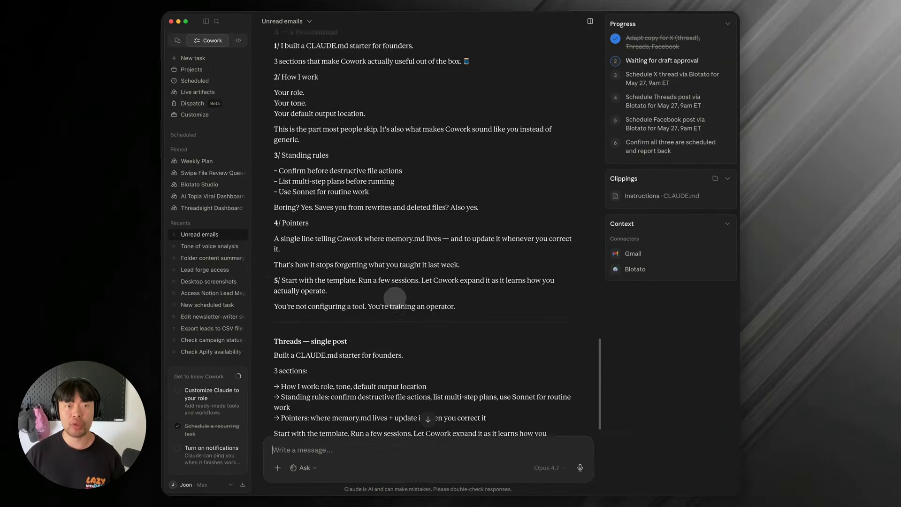
{"action": "scroll", "coordinate": [395, 298], "scroll_direction": "up", "scroll_amount": 10}
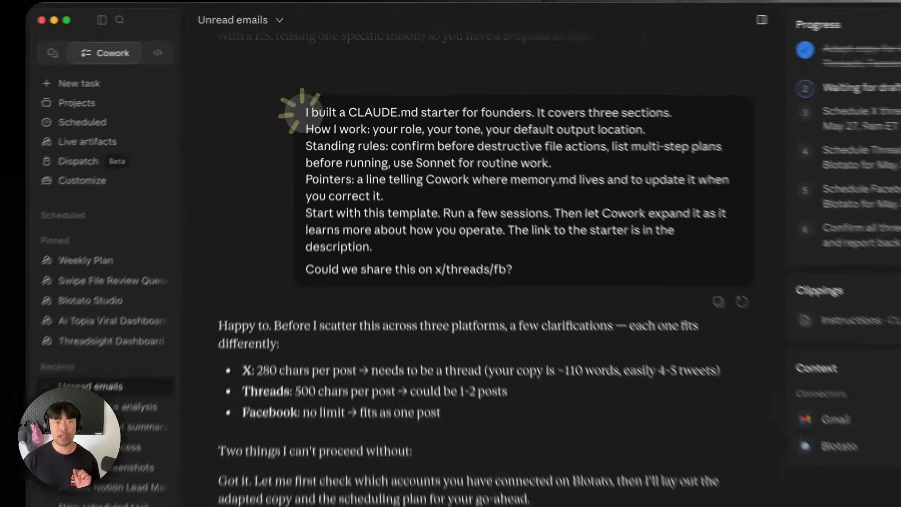
{"action": "left_click_drag", "start_coordinate": [324, 75], "coordinate": [364, 153]}
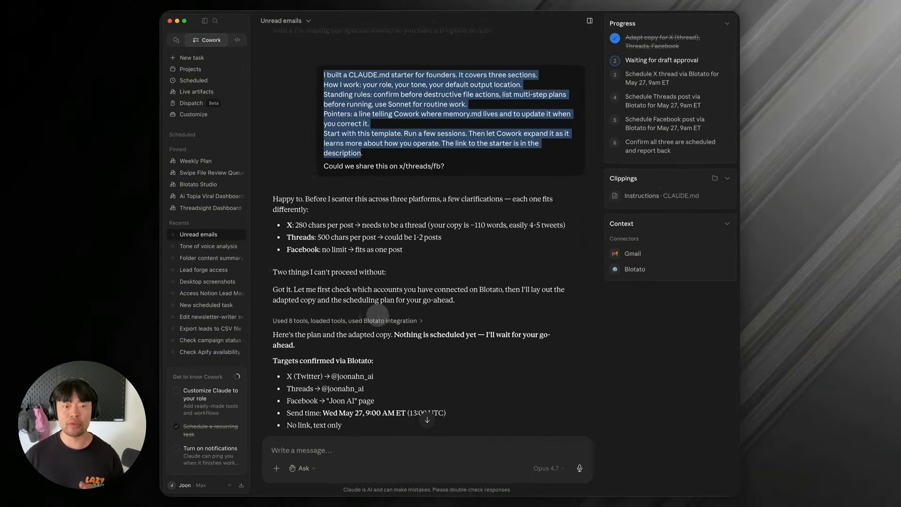
{"action": "scroll", "coordinate": [378, 313], "scroll_direction": "down", "scroll_amount": 5}
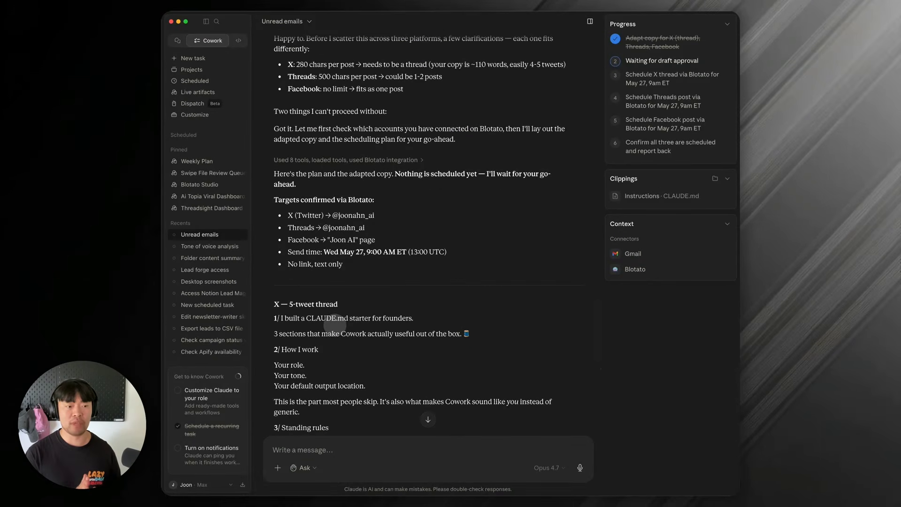
{"action": "scroll", "coordinate": [334, 324], "scroll_direction": "down", "scroll_amount": 10}
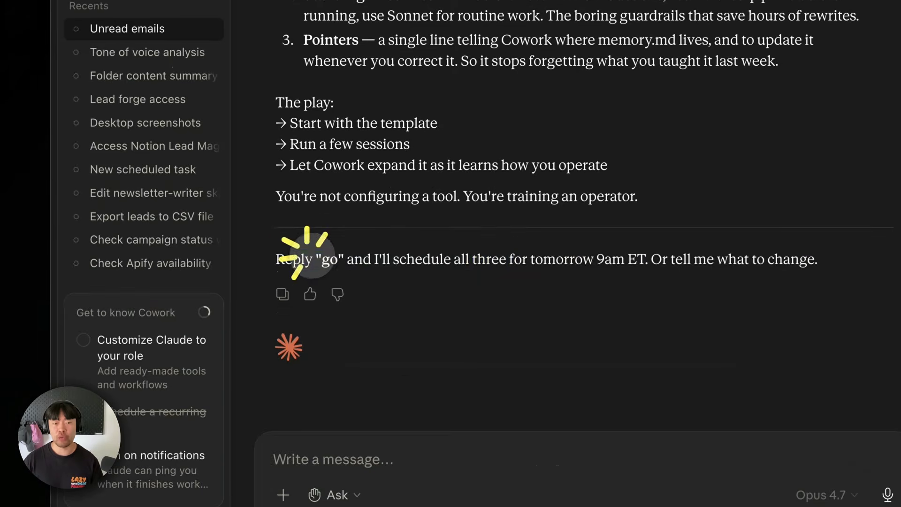
{"action": "left_click_drag", "start_coordinate": [263, 424], "coordinate": [522, 424]}
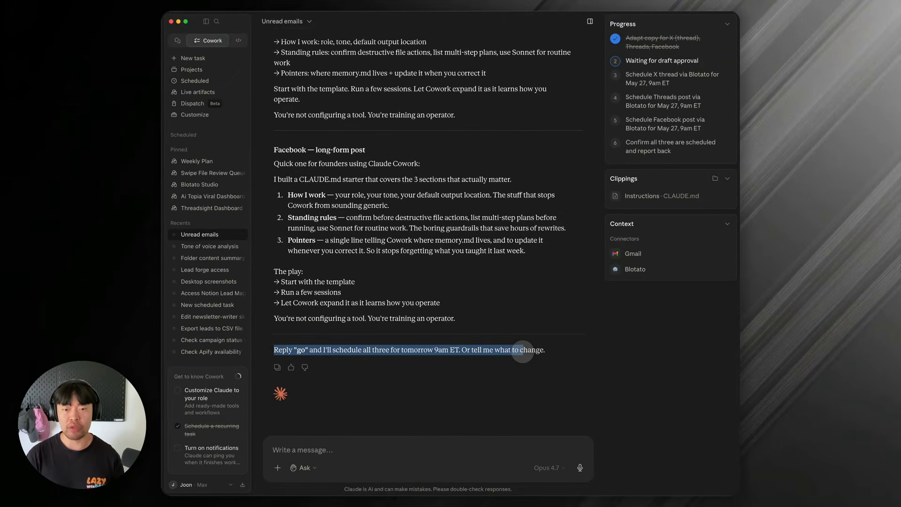
Switch to the course slides in the browser and advance from the Build a Skill title to the counterintuitive rule slide.
{"action": "key", "text": "super+Tab"}
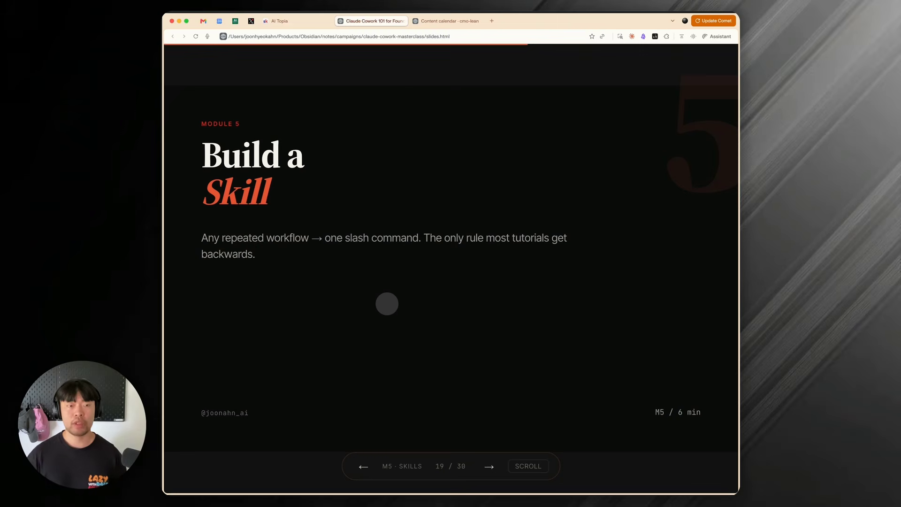
{"action": "key", "text": "super+Tab"}
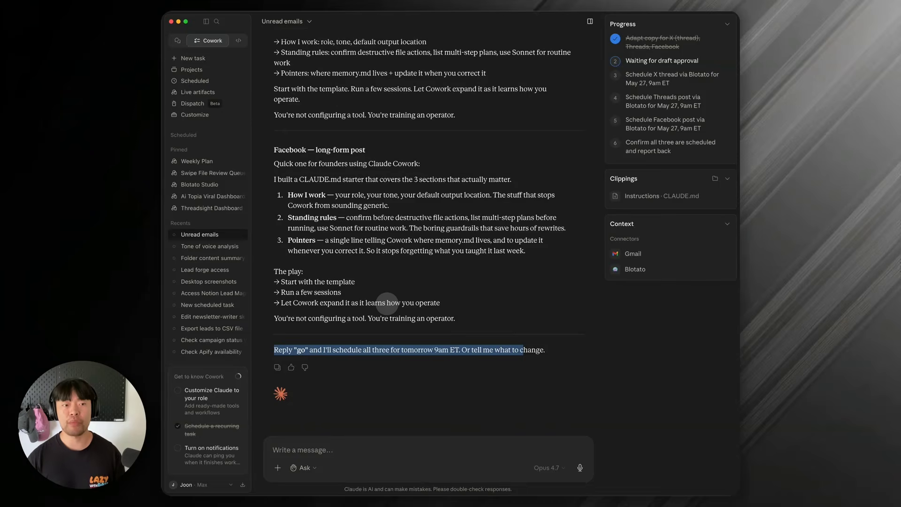
{"action": "key", "text": "super+Tab"}
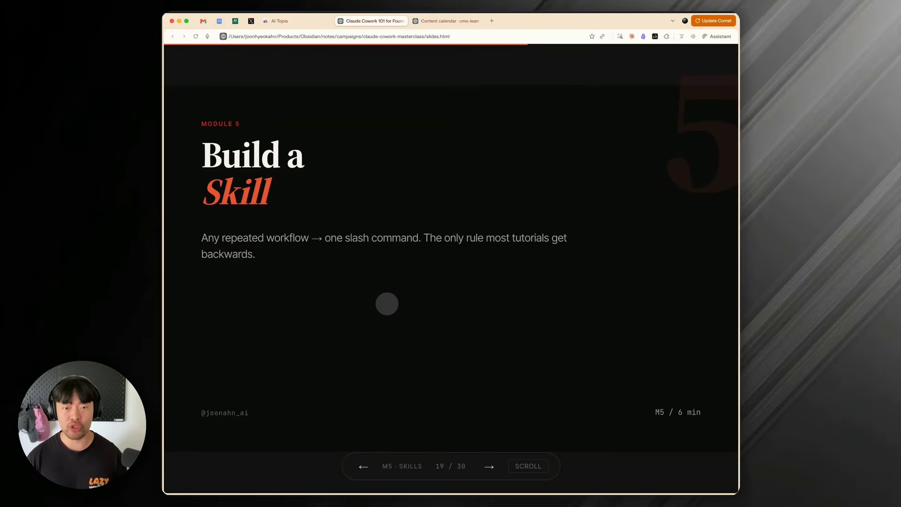
{"action": "key", "text": "Right"}
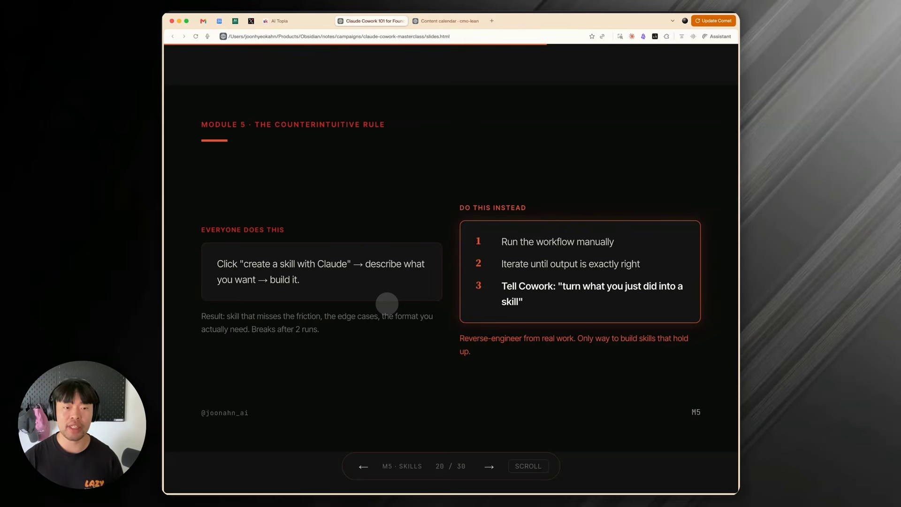
Switch back to Claude and inspect the skill prompt of the Morning pipeline check scheduled task, closing it without changes.
{"action": "key", "text": "super+Tab"}
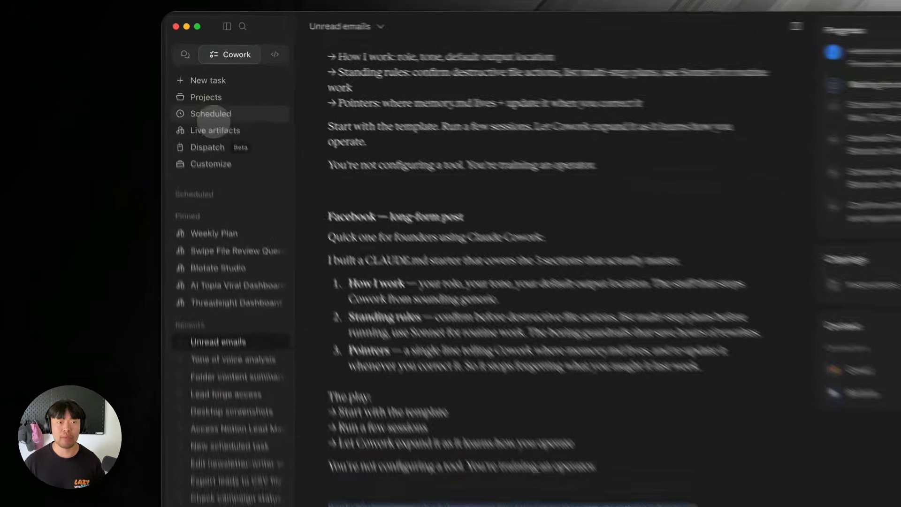
{"action": "left_click", "coordinate": [213, 114]}
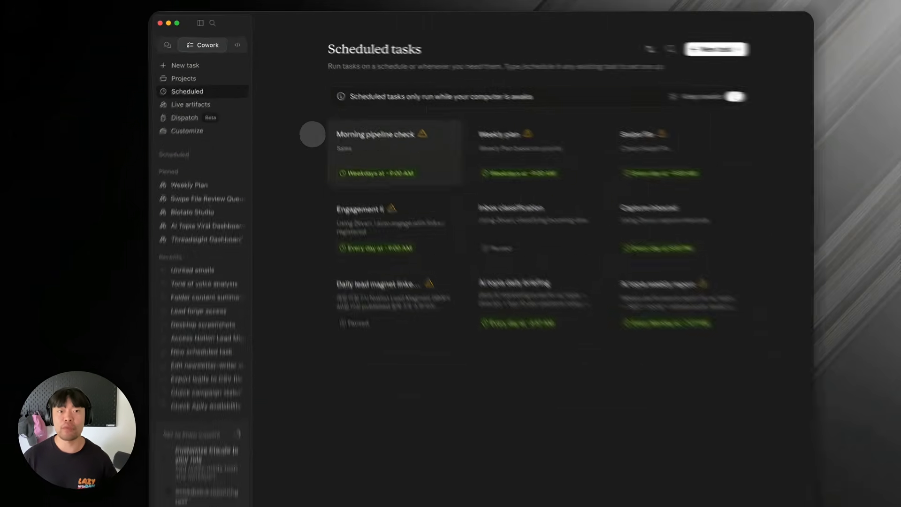
{"action": "left_click", "coordinate": [324, 124]}
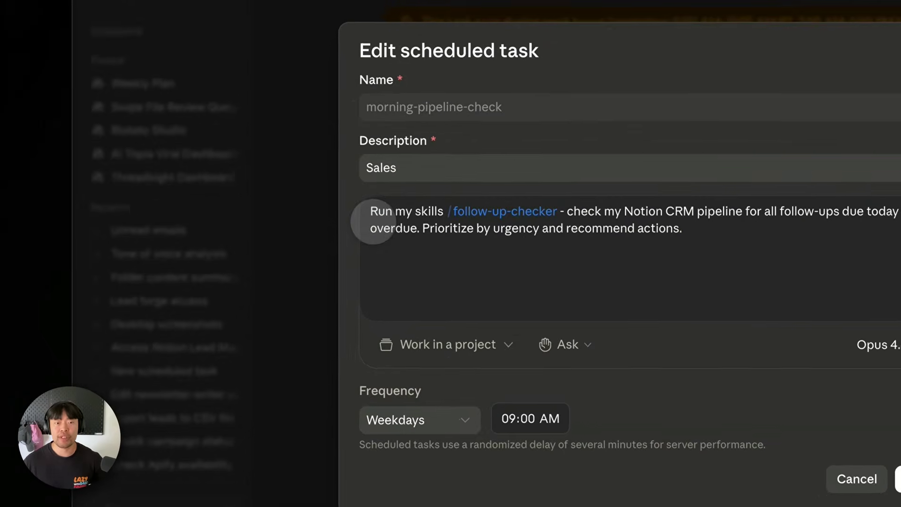
{"action": "left_click_drag", "start_coordinate": [376, 207], "coordinate": [561, 207]}
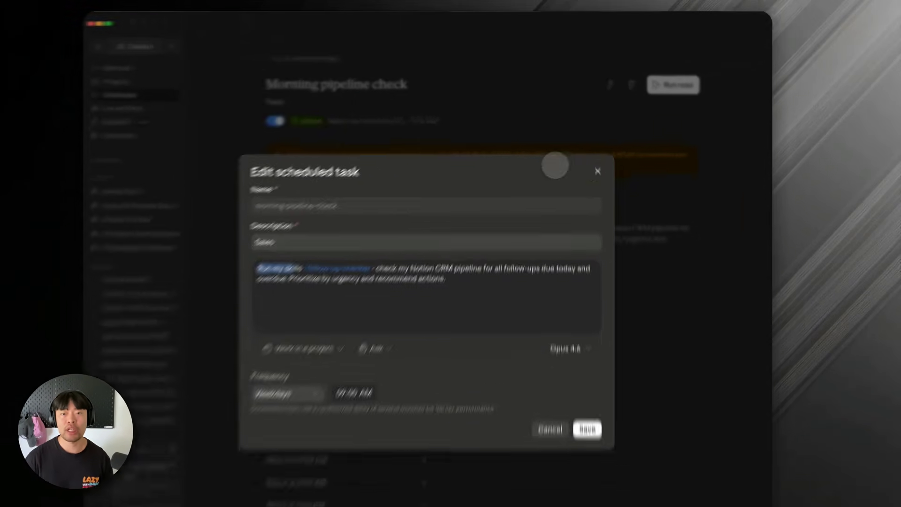
{"action": "left_click", "coordinate": [591, 143]}
{"action": "left_click", "coordinate": [317, 50]}
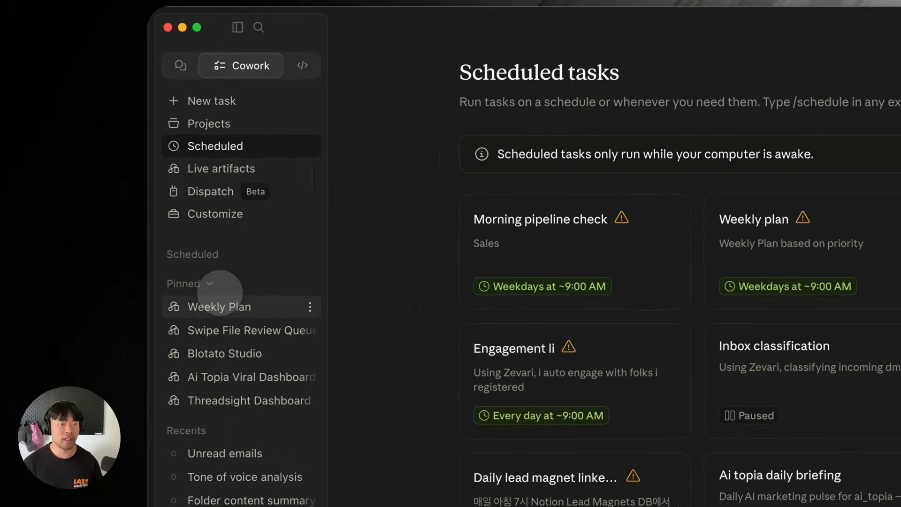
Reopen the Unread emails task from the recent tasks.
{"action": "left_click", "coordinate": [141, 436]}
{"action": "left_click", "coordinate": [211, 215]}
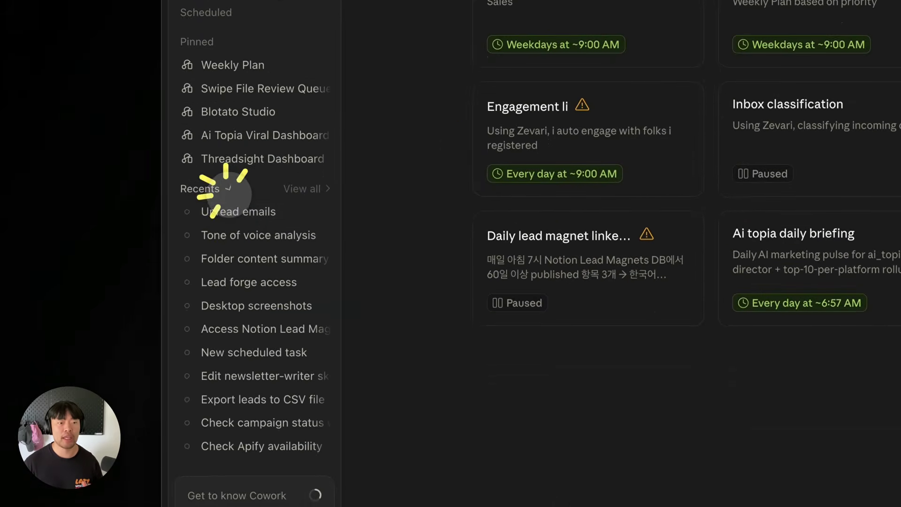
{"action": "left_click", "coordinate": [235, 239]}
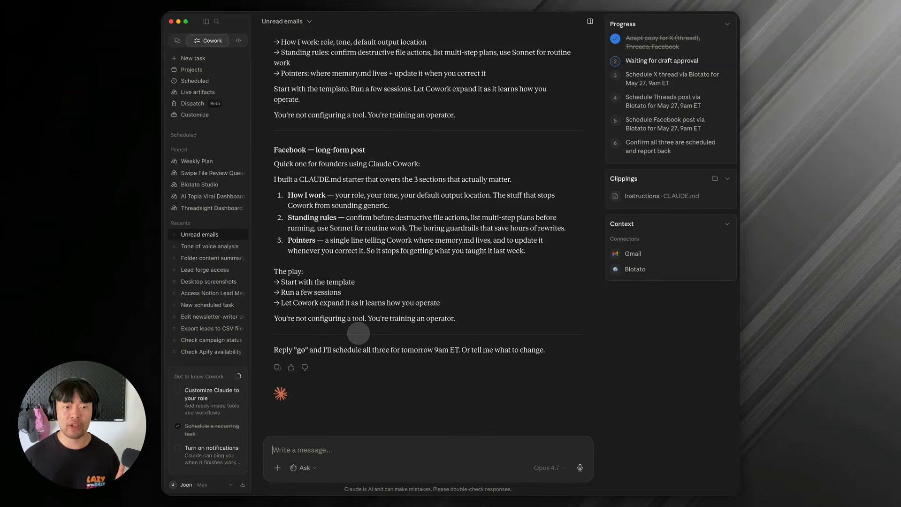
Draft a message that calls the newsletter-writer skill with the request "write a newsletter about this one".
{"action": "type", "text": "/"}
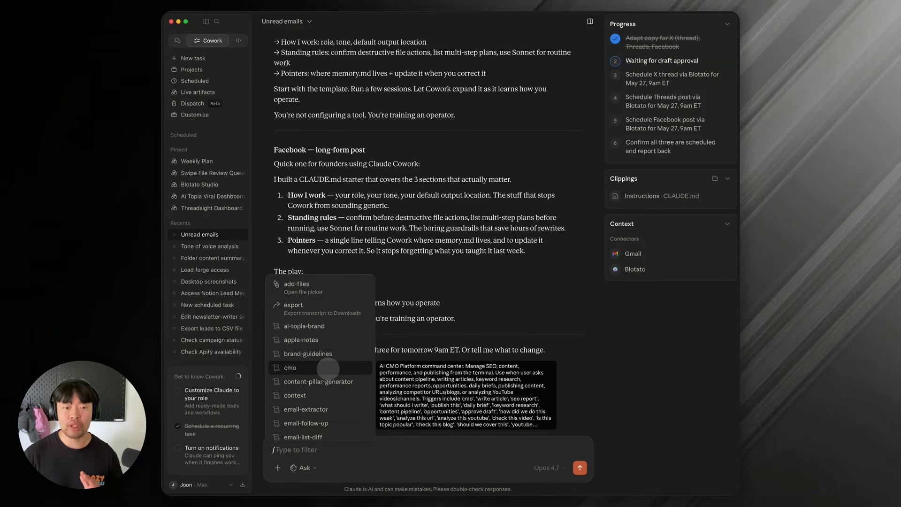
{"action": "key", "text": "Down"}
{"action": "key", "text": "Down"}
{"action": "key", "text": "Down"}
{"action": "key", "text": "Down"}
{"action": "key", "text": "Down"}
{"action": "key", "text": "Down"}
{"action": "key", "text": "Down"}
{"action": "key", "text": "Down"}
{"action": "key", "text": "Down"}
{"action": "key", "text": "Down"}
{"action": "key", "text": "Down"}
{"action": "key", "text": "Down"}
{"action": "key", "text": "Down"}
{"action": "key", "text": "Down"}
{"action": "key", "text": "Down"}
{"action": "key", "text": "Down"}
{"action": "key", "text": "Down"}
{"action": "key", "text": "Down"}
{"action": "key", "text": "Down"}
{"action": "key", "text": "Down"}
{"action": "key", "text": "Up"}
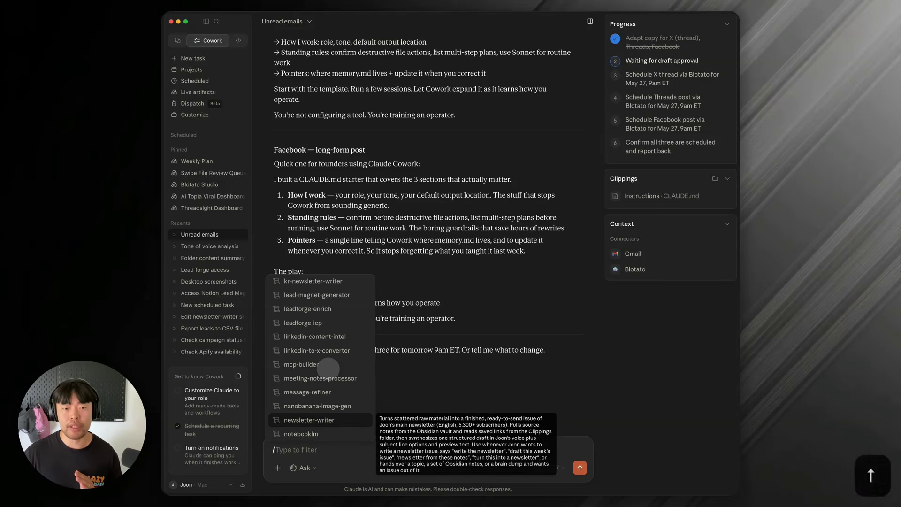
{"action": "key", "text": "Return"}
{"action": "type", "text": "writer wri"}
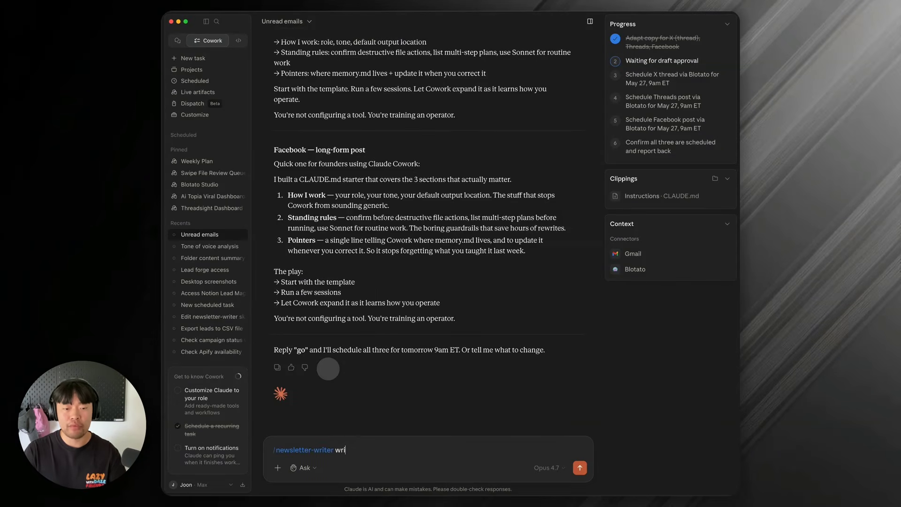
{"action": "type", "text": "te a newsletter ab"}
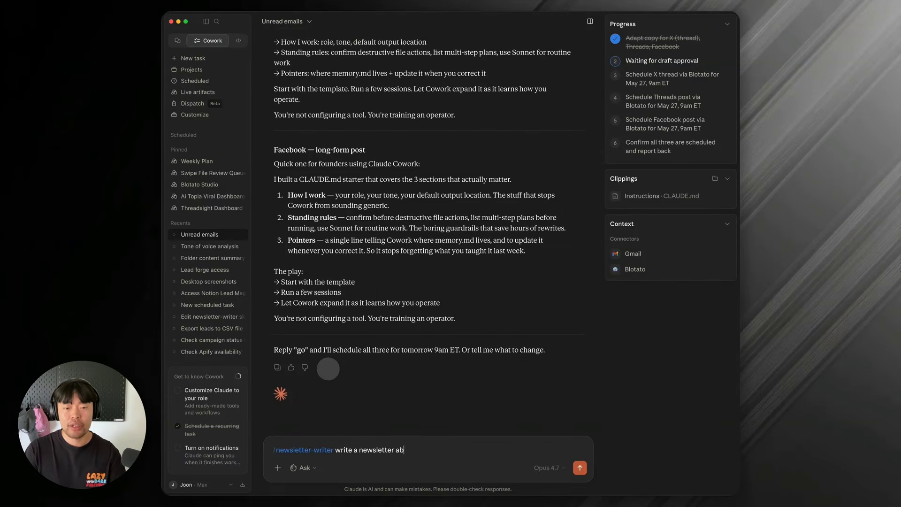
{"action": "type", "text": "out this one"}
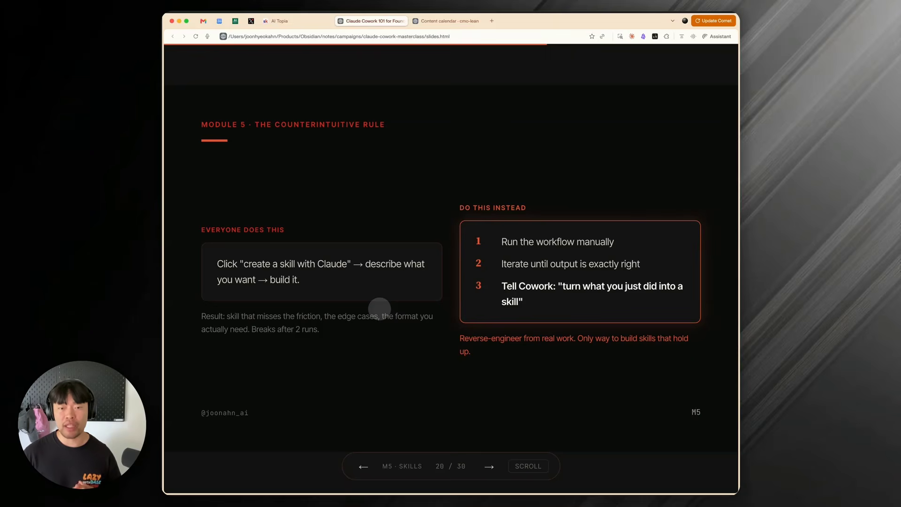
Switch to Claude, open the Routines of Code mode and start a new local routine.
{"action": "key", "text": "super+Tab"}
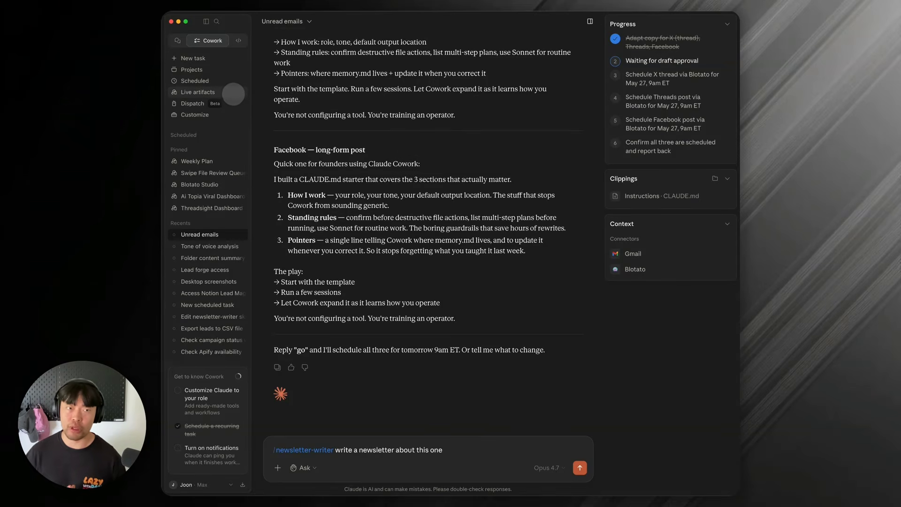
{"action": "left_click", "coordinate": [237, 40]}
{"action": "left_click", "coordinate": [222, 72]}
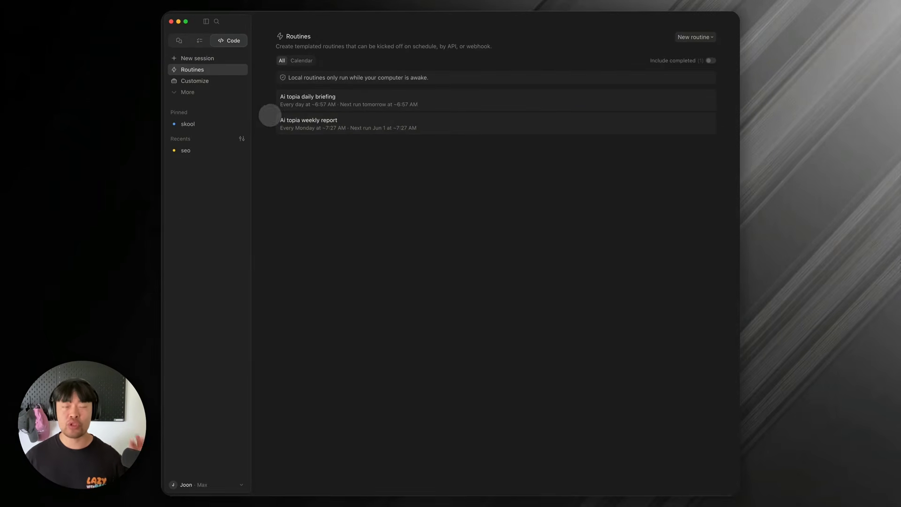
{"action": "mouse_move", "coordinate": [193, 92]}
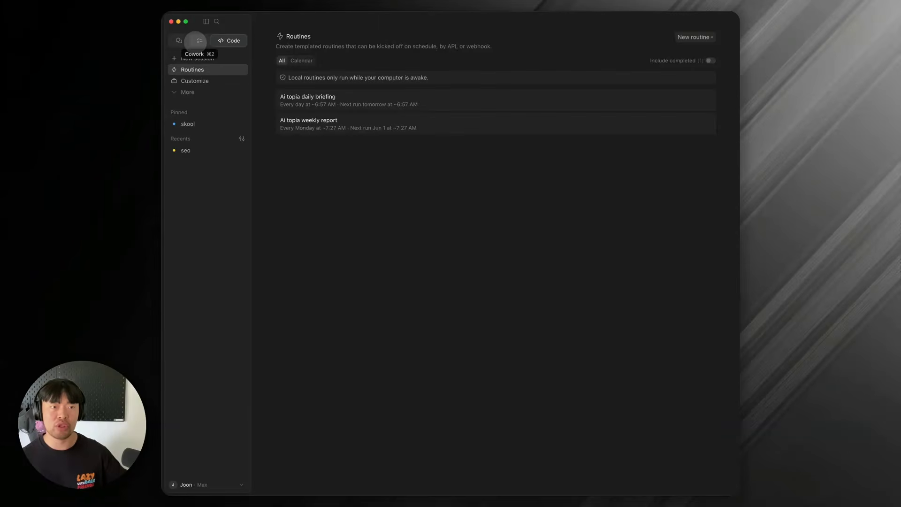
{"action": "left_click", "coordinate": [694, 37]}
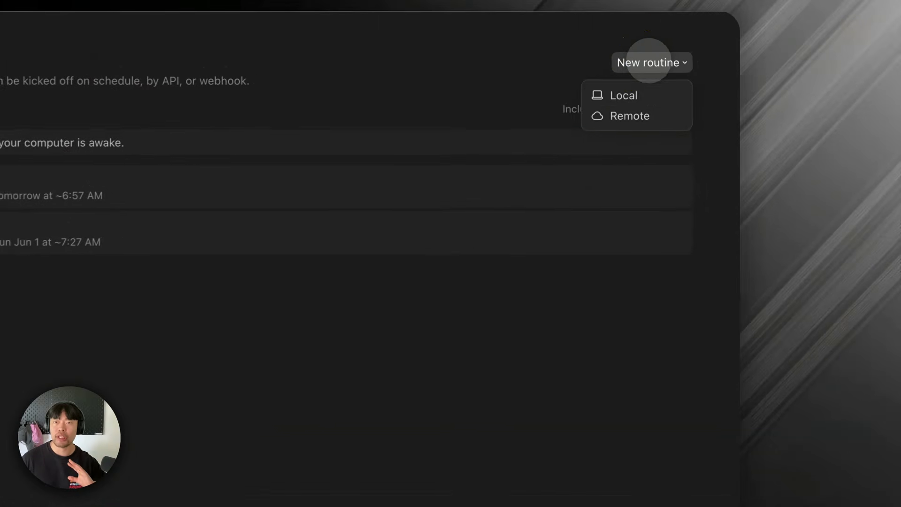
{"action": "left_click", "coordinate": [622, 95]}
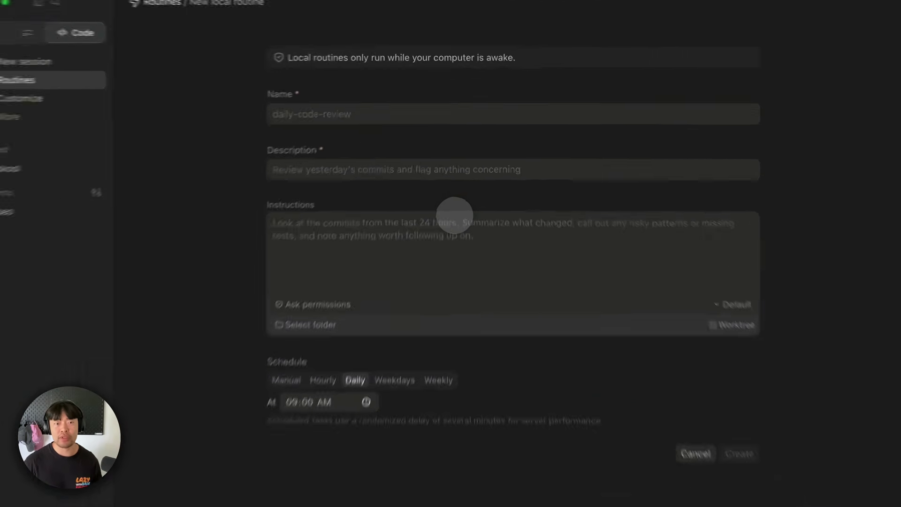
Draft the routine's instructions as follow up with using our "follow-up-check" skills.
{"action": "left_click", "coordinate": [462, 153]}
{"action": "type", "text": "follow up"}
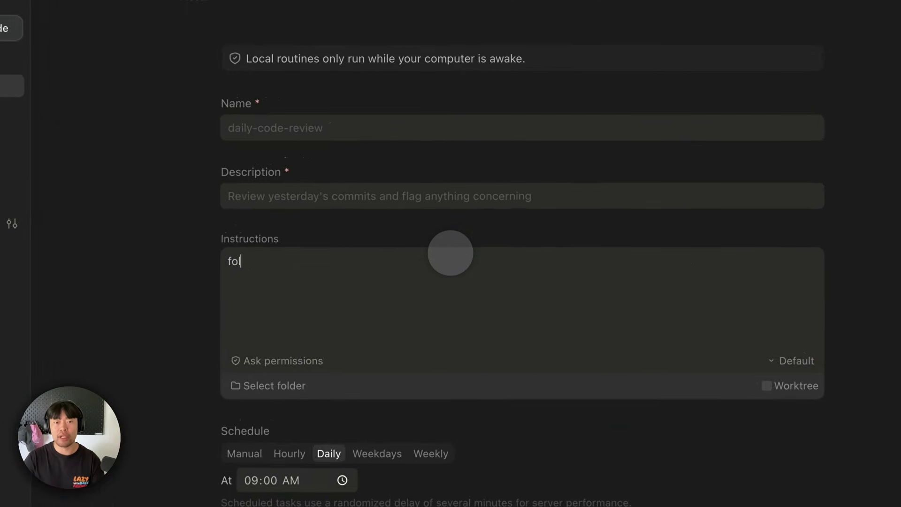
{"action": "type", "text": " with using /"}
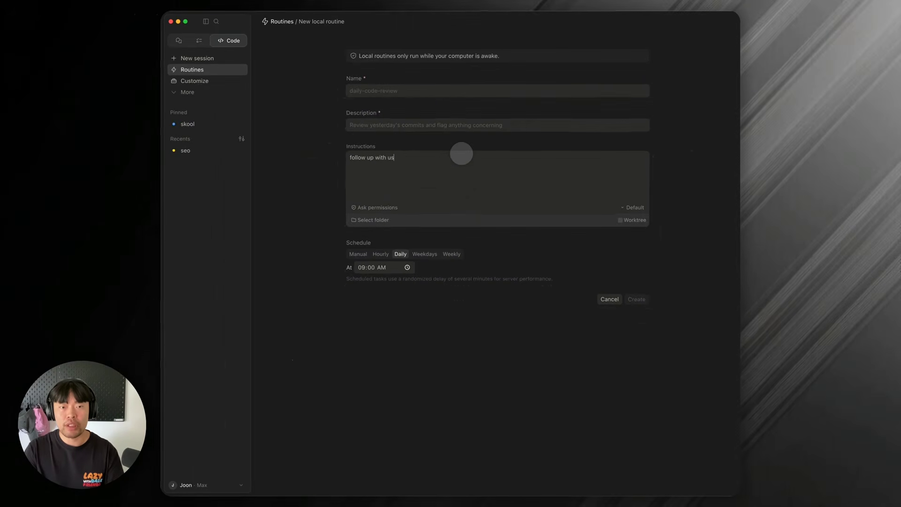
{"action": "key", "text": "BackSpace"}
{"action": "type", "text": "our \"fol"}
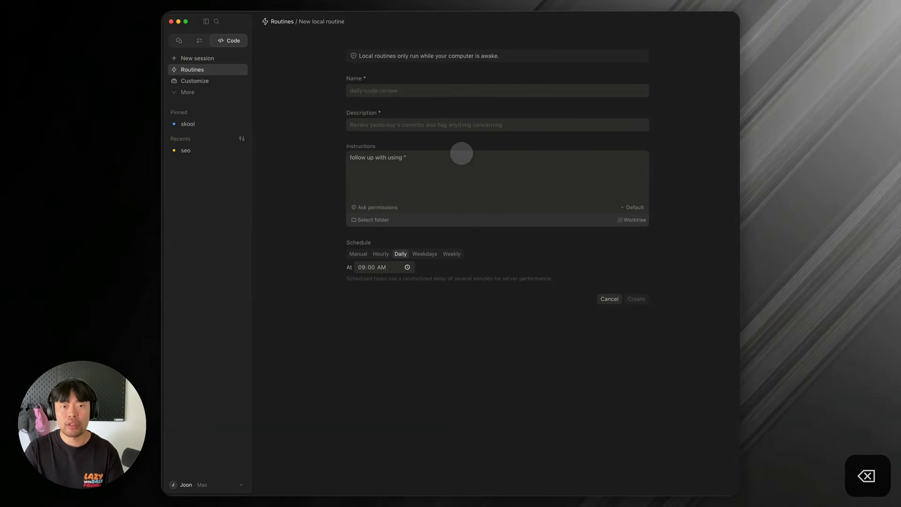
{"action": "type", "text": "low-up-check"}
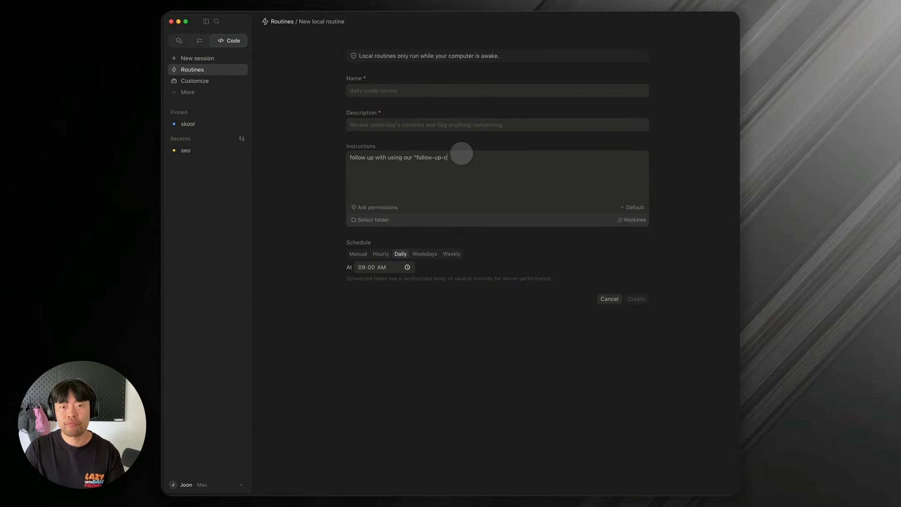
{"action": "type", "text": "\" skills"}
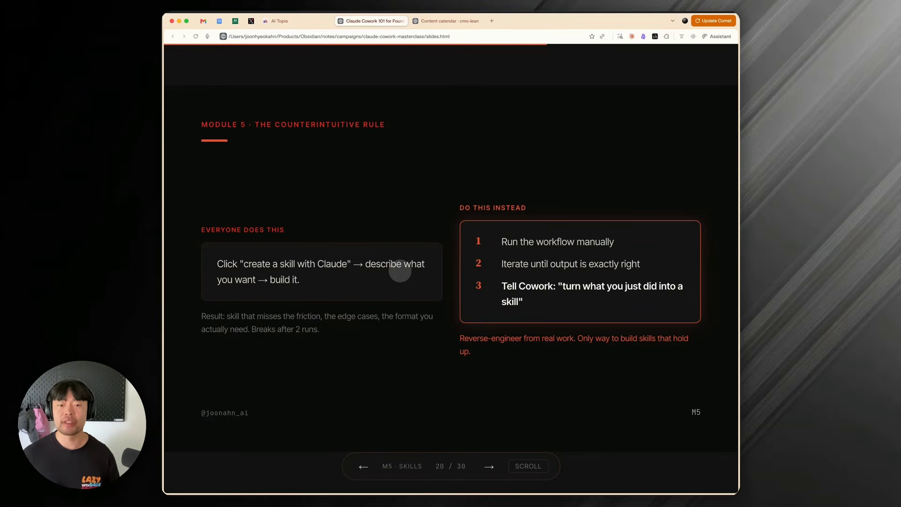
Advance the course slides past the pipeline report skill to the Module 6 Live Dashboard slide.
{"action": "key", "text": "Right"}
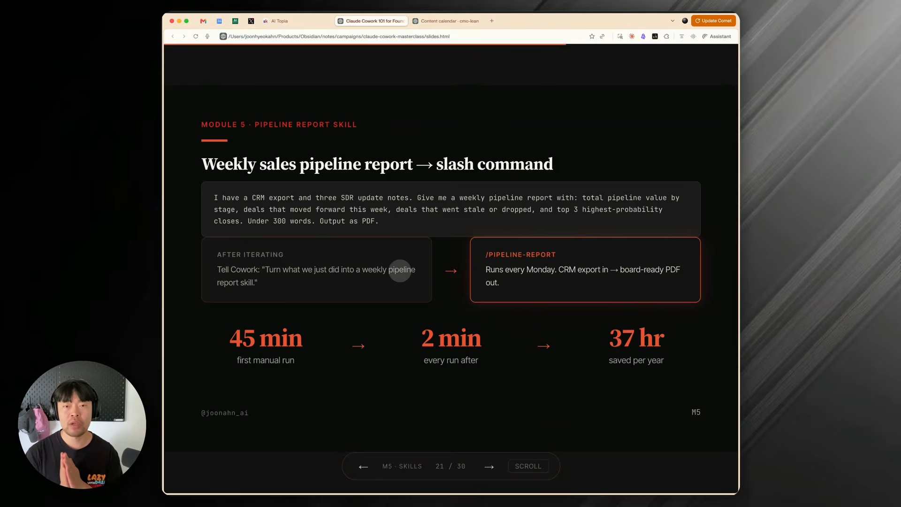
{"action": "key", "text": "Right"}
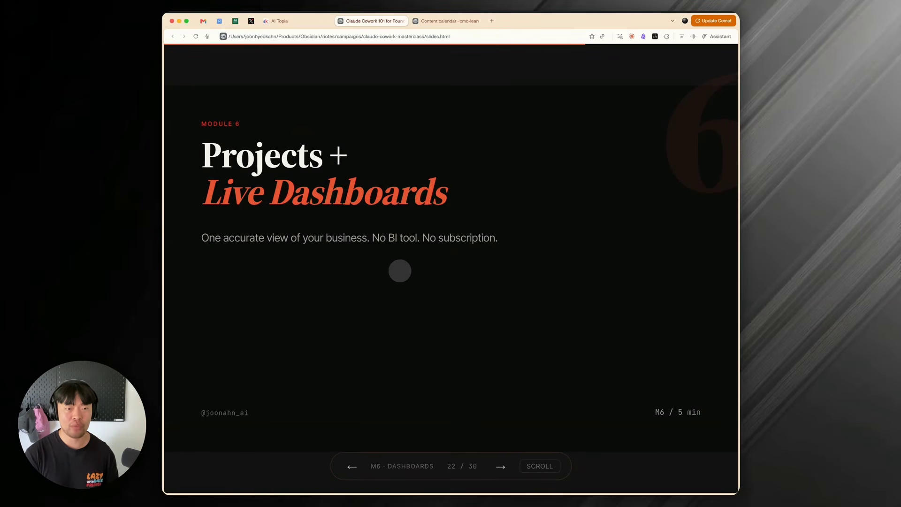
{"action": "key", "text": "Right"}
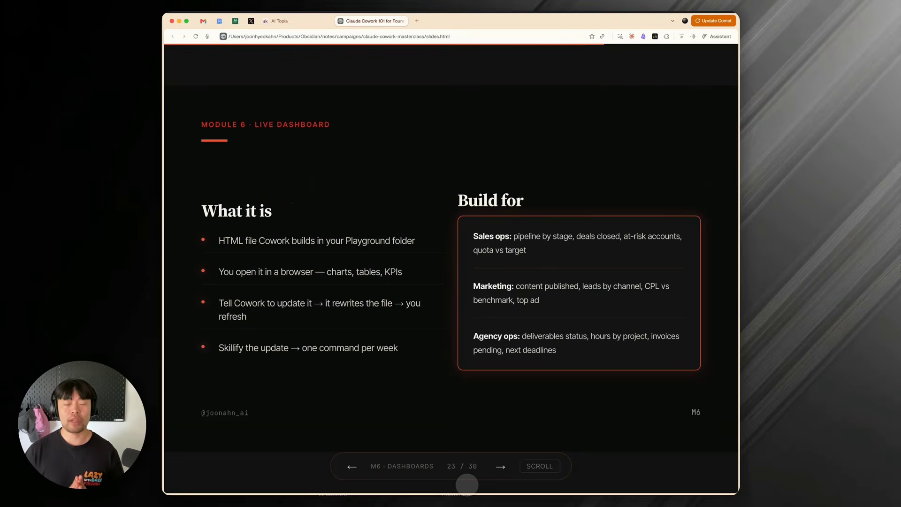
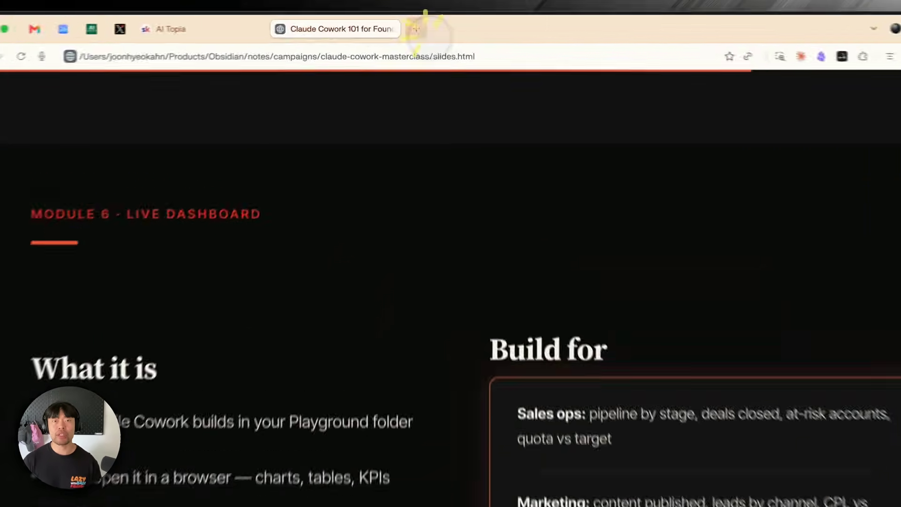
Open the cmo-lean content calendar in a new browser tab, view its weekly report and war room home page, and return to the slides.
{"action": "left_click", "coordinate": [417, 21]}
{"action": "type", "text": "c"}
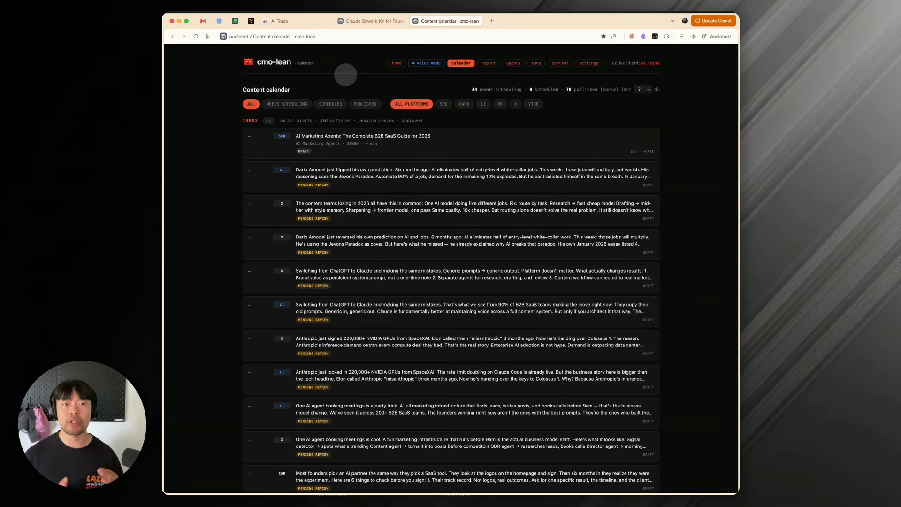
{"action": "left_click", "coordinate": [489, 63]}
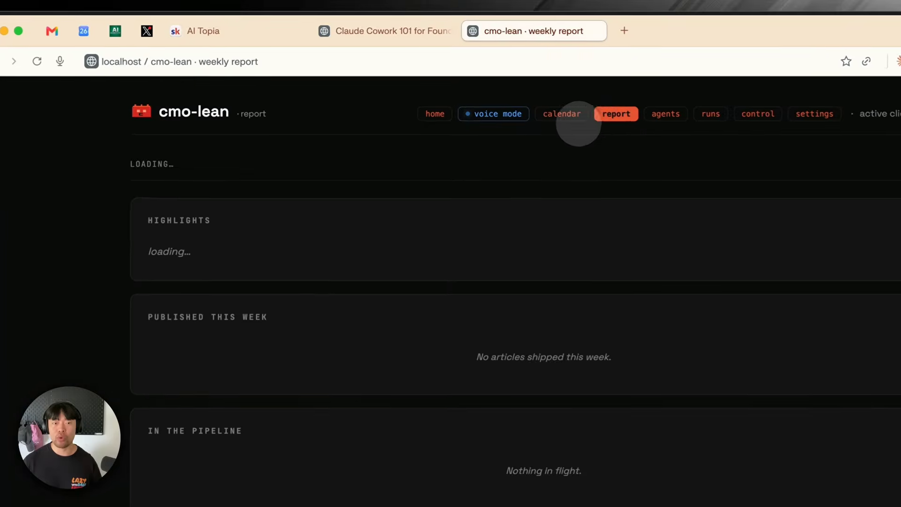
{"action": "left_click", "coordinate": [436, 115]}
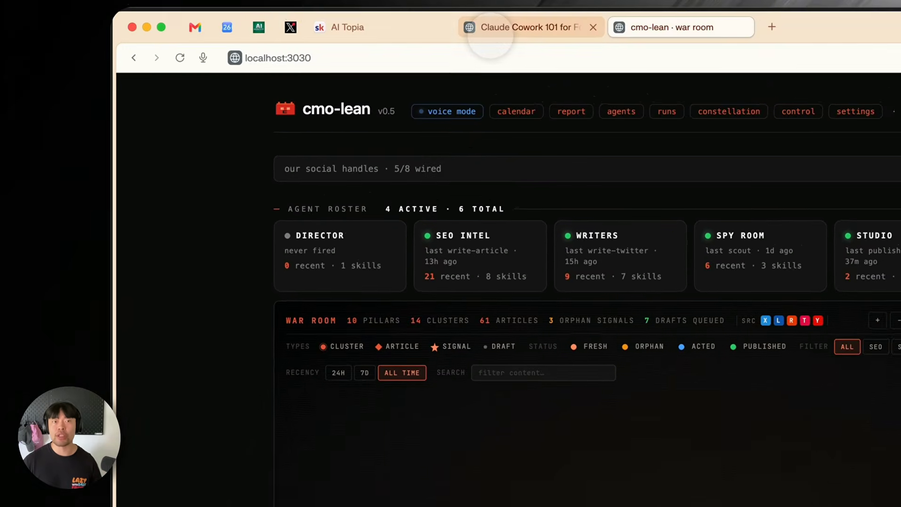
{"action": "left_click", "coordinate": [490, 37]}
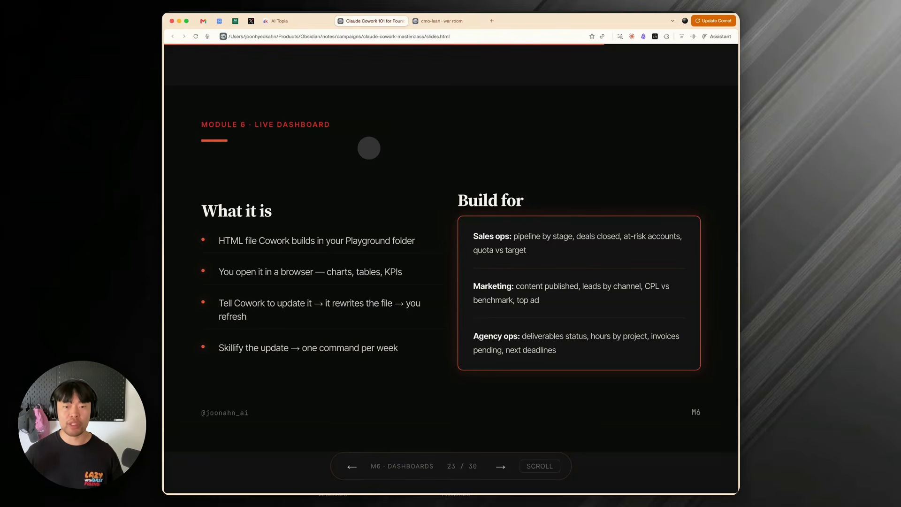
Switch to Claude's Live artifacts page and start a new artifact with the Create with Claude option.
{"action": "key", "text": "Right"}
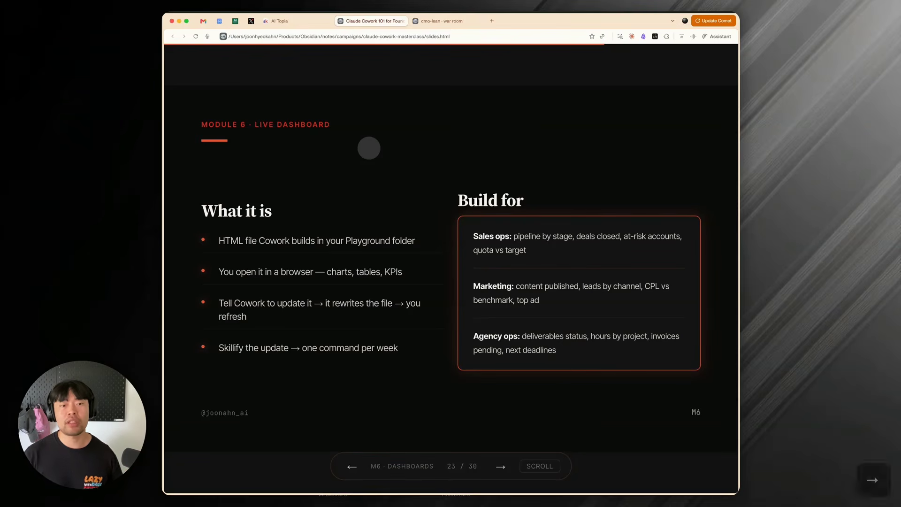
{"action": "key", "text": "Left"}
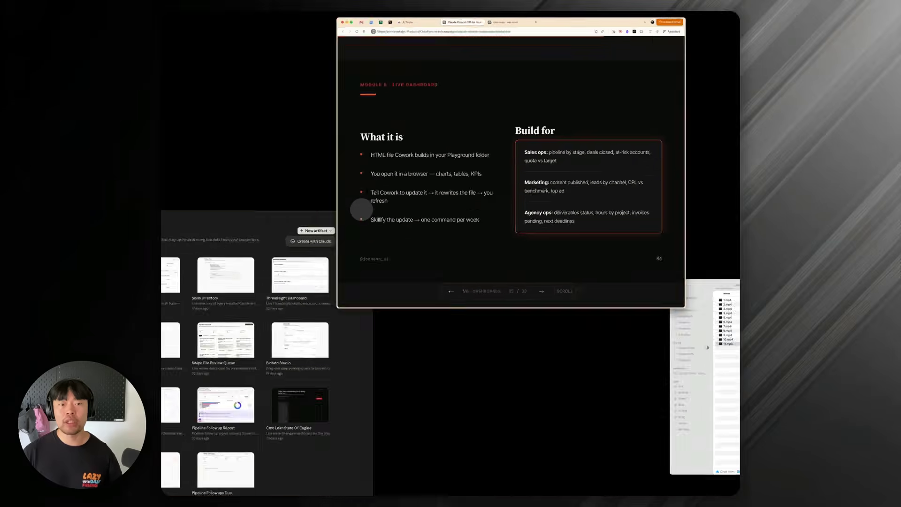
{"action": "left_click", "coordinate": [284, 284]}
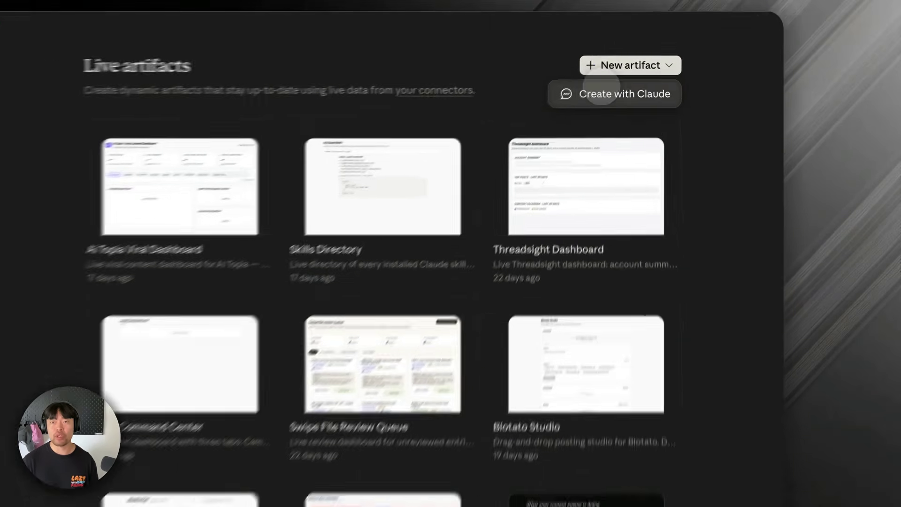
{"action": "left_click", "coordinate": [602, 90]}
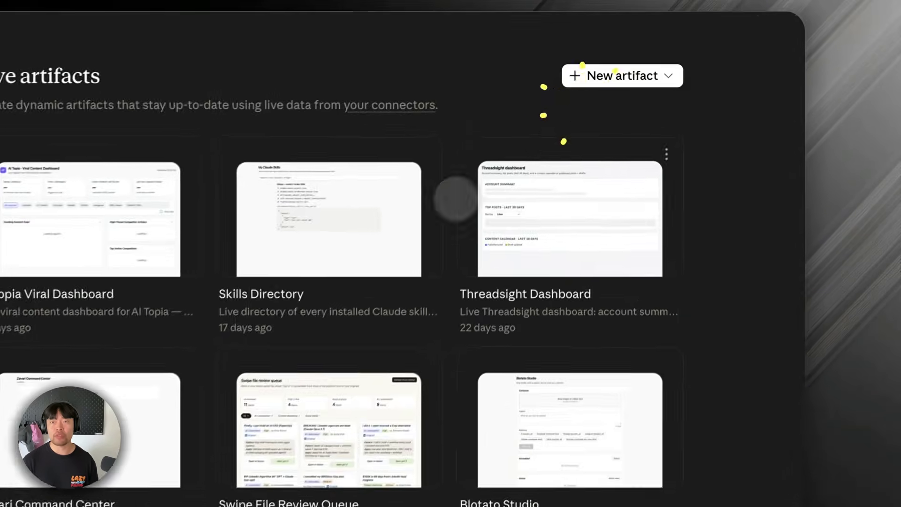
{"action": "left_click", "coordinate": [368, 450]}
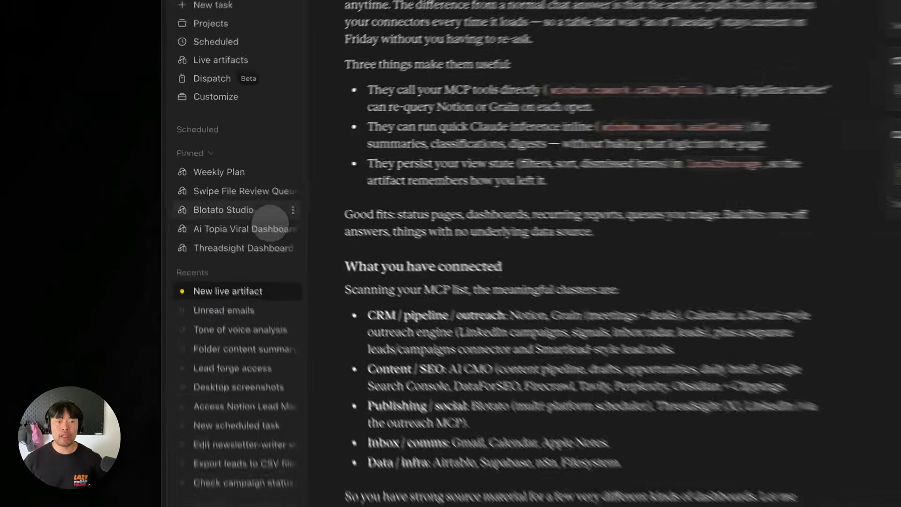
Open the pinned Blotato Studio artifact and bring up its editing chat.
{"action": "left_click", "coordinate": [211, 184]}
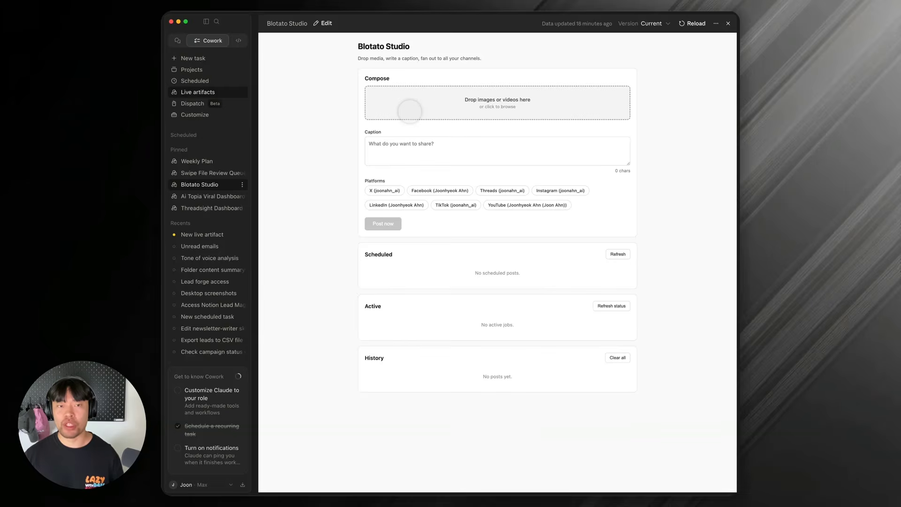
{"action": "left_click", "coordinate": [399, 146]}
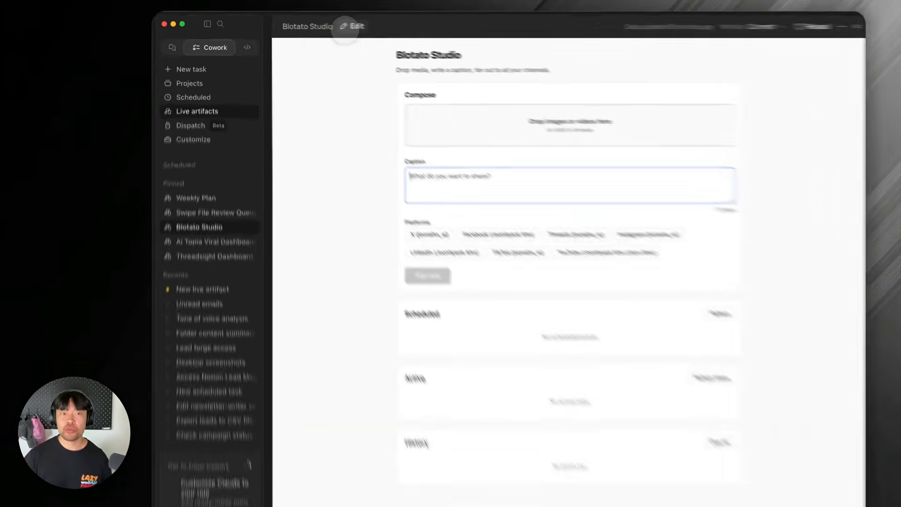
{"action": "left_click", "coordinate": [322, 23]}
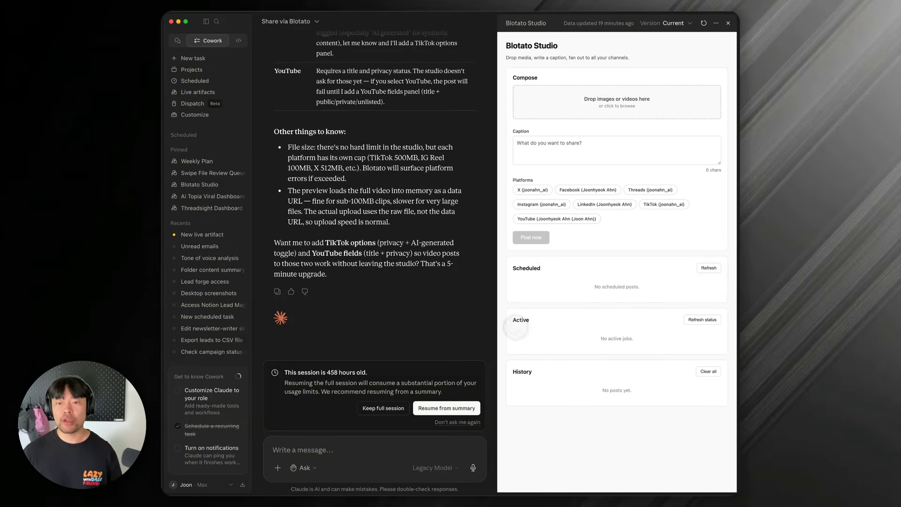
Ask Claude to remove the History section from Blotato Studio: "I dont' need a history part. Remove that part from our live artifacts".
{"action": "double_click", "coordinate": [520, 374]}
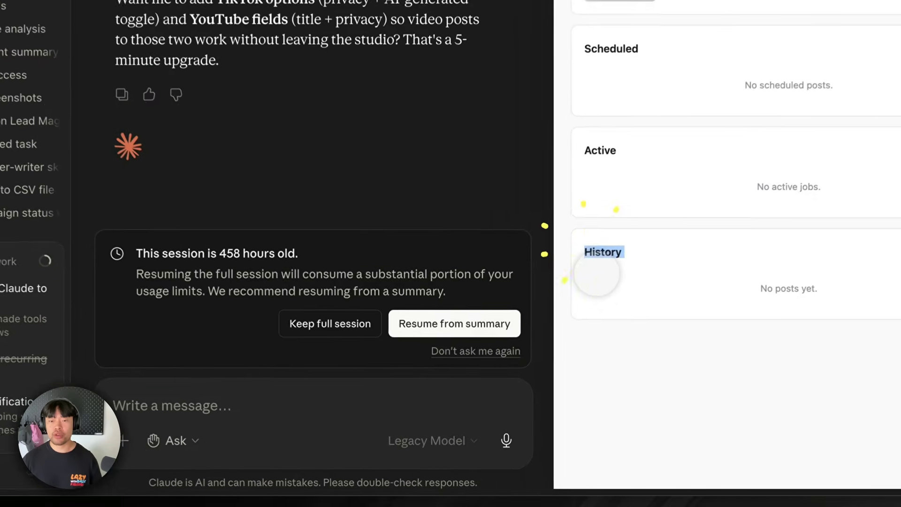
{"action": "left_click", "coordinate": [202, 406]}
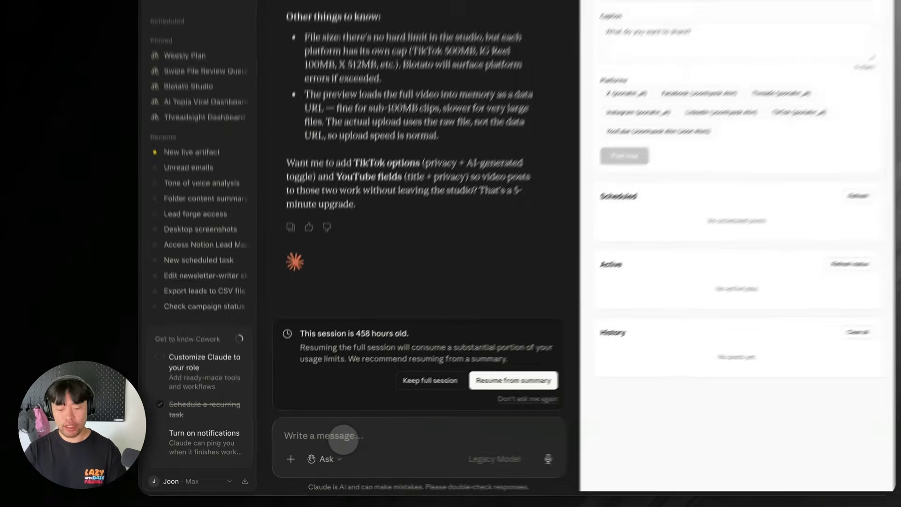
{"action": "key", "text": "BackSpace"}
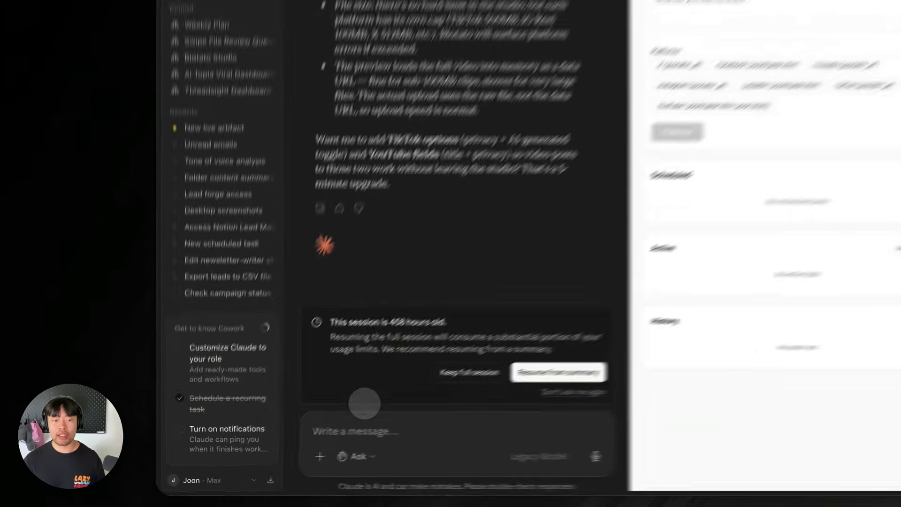
{"action": "left_click", "coordinate": [296, 450]}
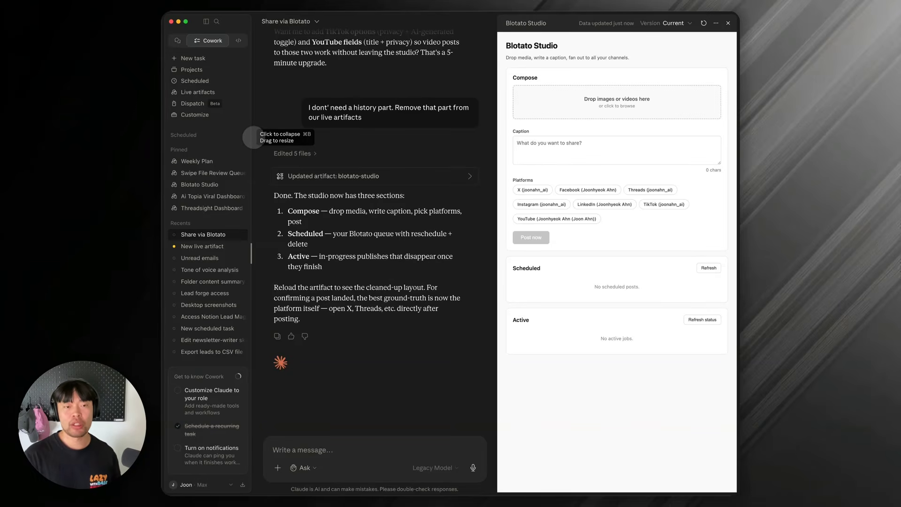
Review the history removal request and the Scheduled and Active sections of the updated Blotato Studio artifact.
{"action": "left_click_drag", "start_coordinate": [312, 107], "coordinate": [395, 106]}
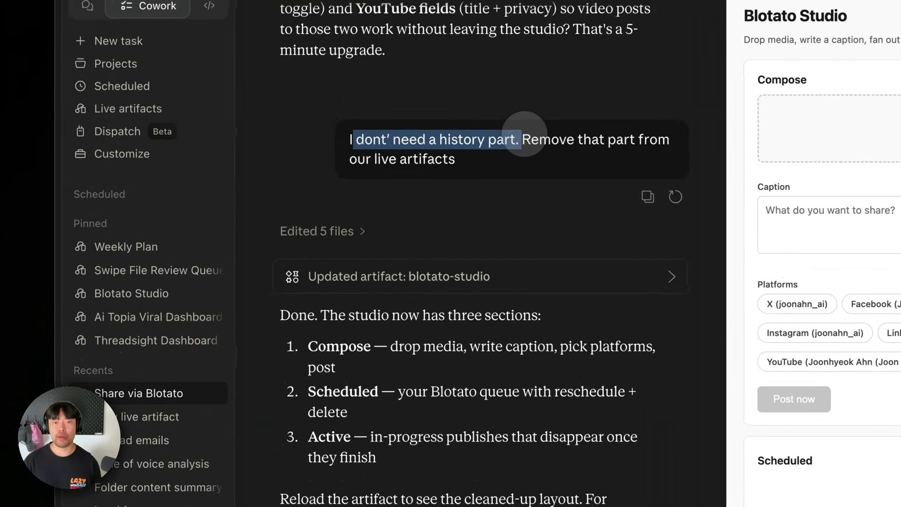
{"action": "left_click", "coordinate": [523, 141]}
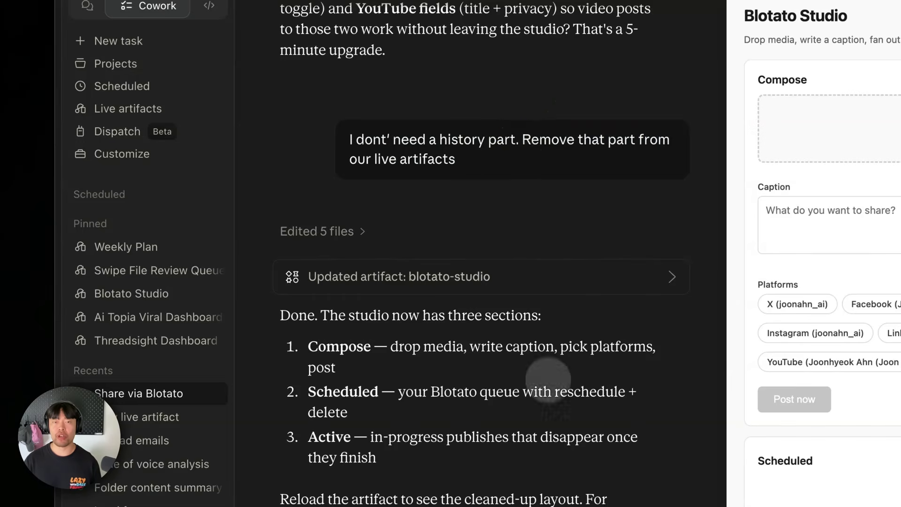
{"action": "left_click", "coordinate": [550, 484]}
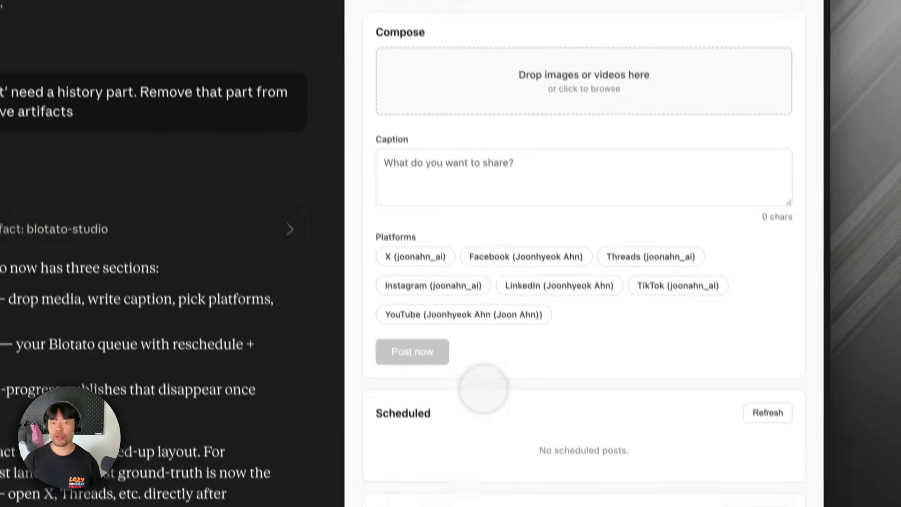
{"action": "double_click", "coordinate": [447, 299]}
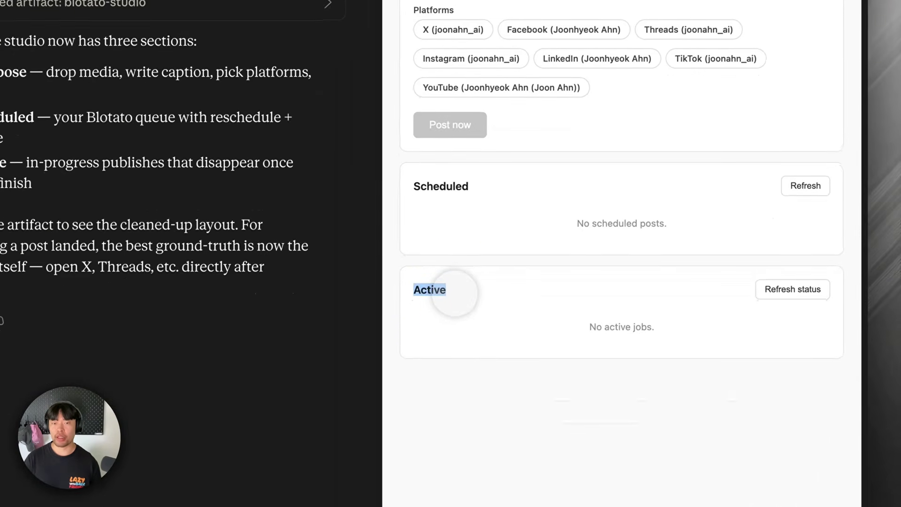
Have Claude restyle the Blotato Studio background with the AI Topia brand (purple) option.
{"action": "left_click", "coordinate": [453, 372]}
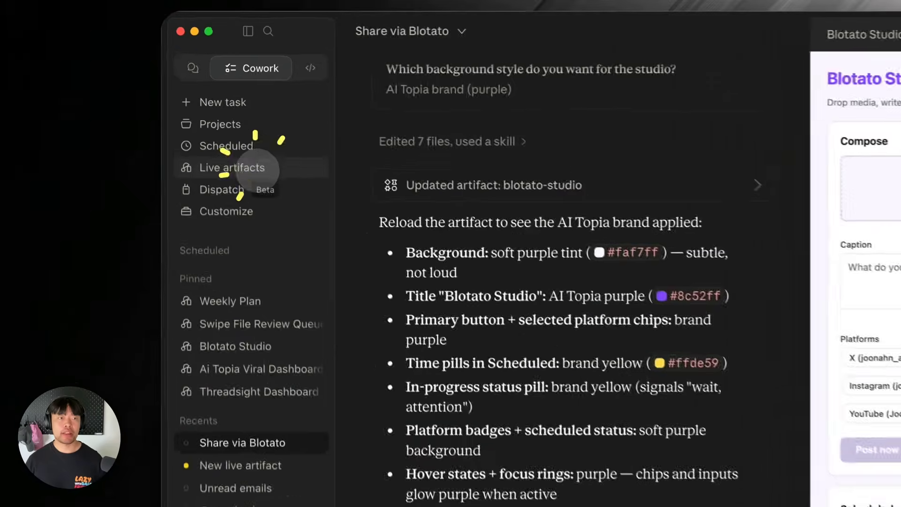
Browse the live artifacts gallery and examine the Swipe File Review Queue and Pipeline Followup Report dashboards.
{"action": "left_click", "coordinate": [195, 92]}
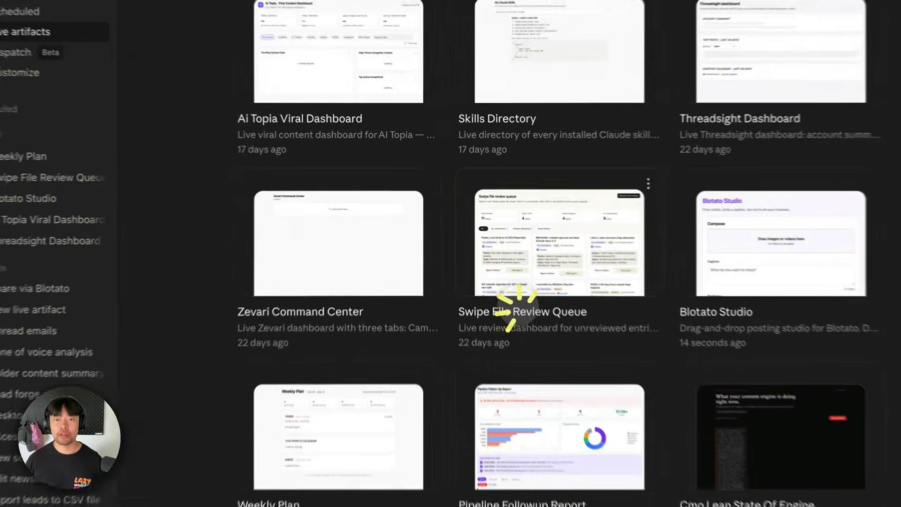
{"action": "left_click", "coordinate": [588, 337]}
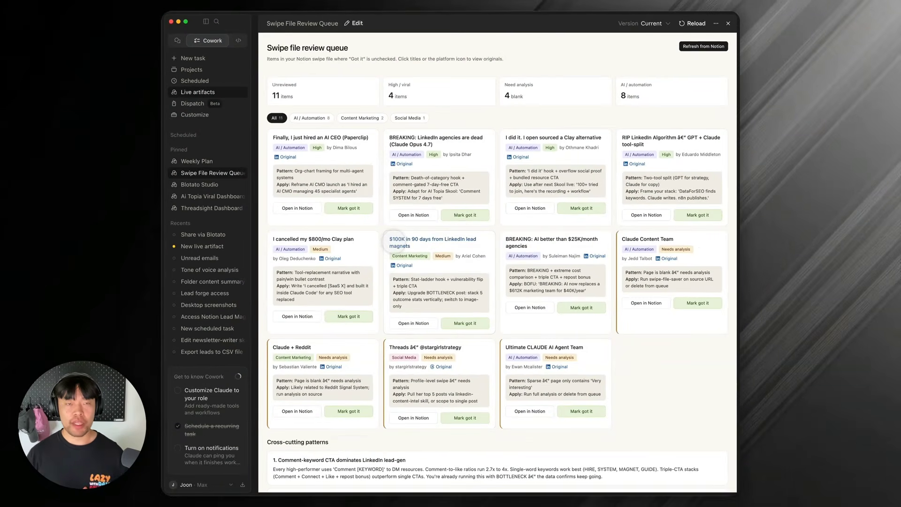
{"action": "left_click", "coordinate": [214, 92]}
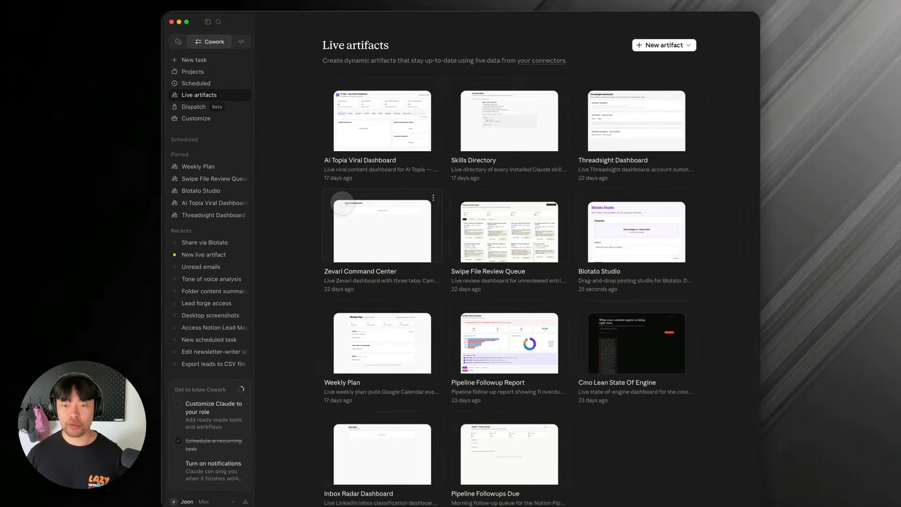
{"action": "scroll", "coordinate": [341, 199], "scroll_direction": "down", "scroll_amount": 1}
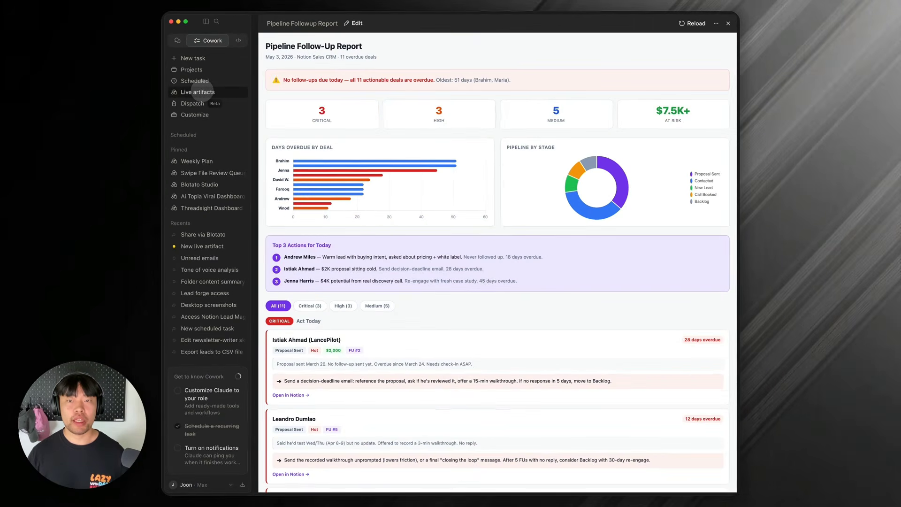
{"action": "left_click", "coordinate": [198, 92]}
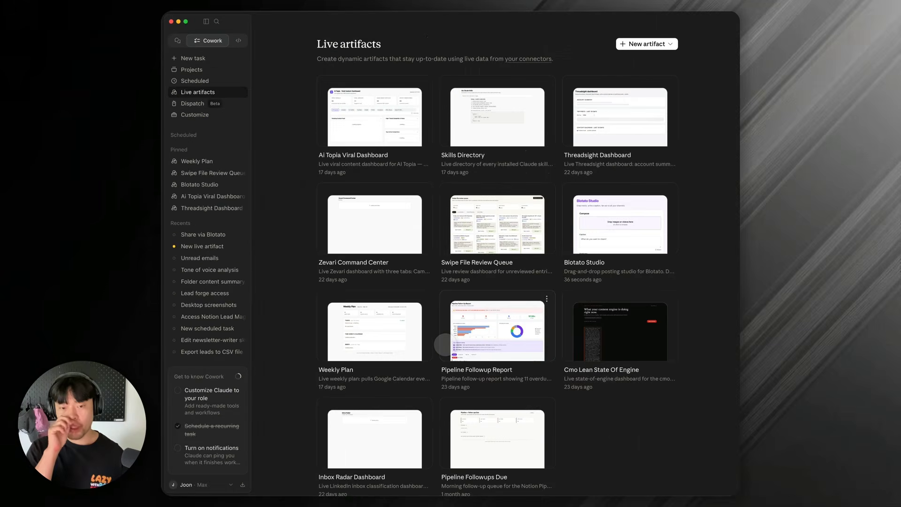
{"action": "scroll", "coordinate": [493, 451], "scroll_direction": "down", "scroll_amount": 2}
{"action": "scroll", "coordinate": [391, 362], "scroll_direction": "up", "scroll_amount": 2}
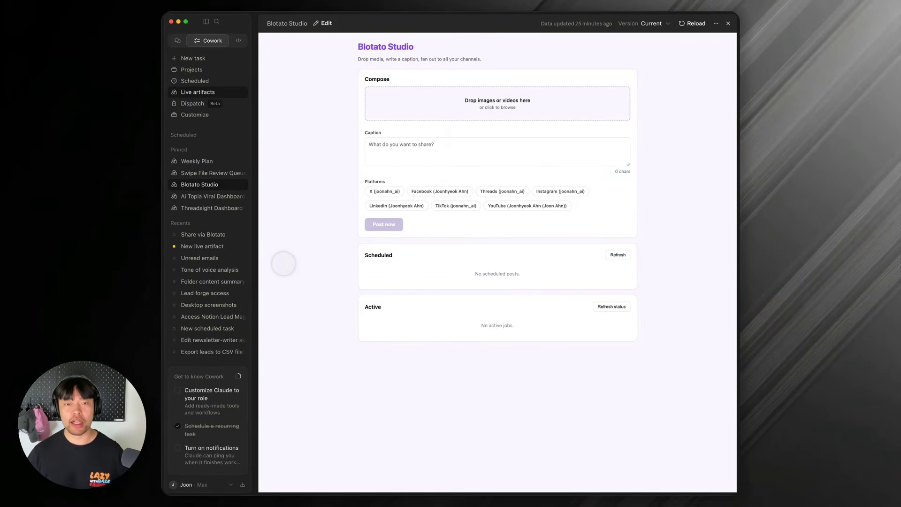
Switch to the Claude Cowork slide deck in the browser and advance through the Module 7 AI Employee slides.
{"action": "left_click", "coordinate": [346, 398]}
{"action": "left_click", "coordinate": [720, 213]}
{"action": "key", "text": "Right"}
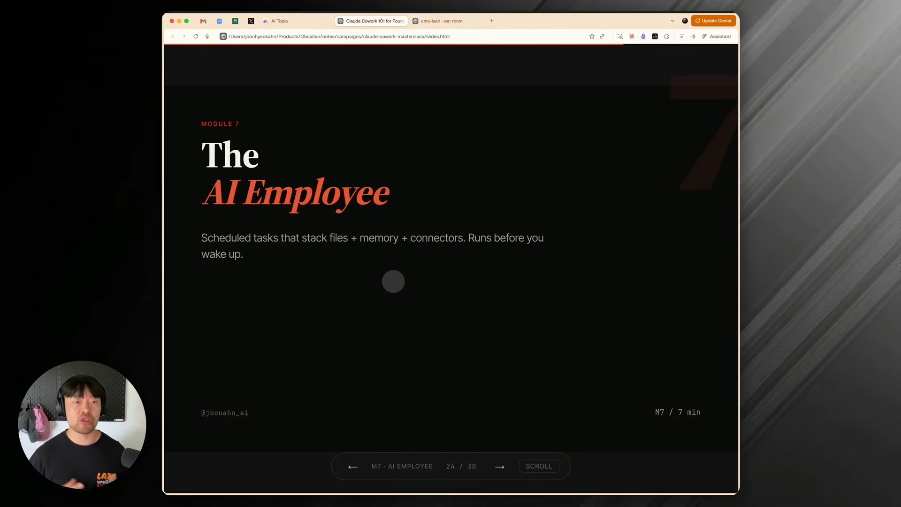
{"action": "key", "text": "Right"}
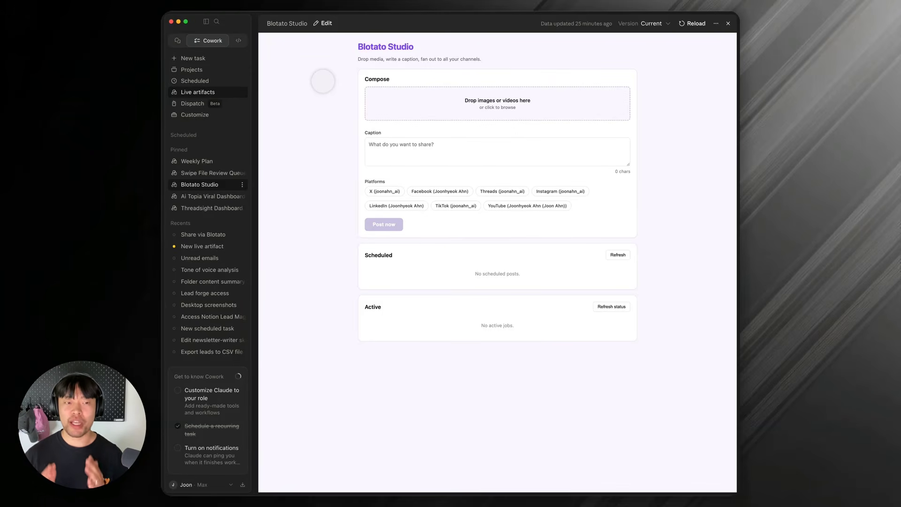
Start a manually set up scheduled task in Claude Cowork and browse the skills available for its instructions.
{"action": "left_click", "coordinate": [195, 81]}
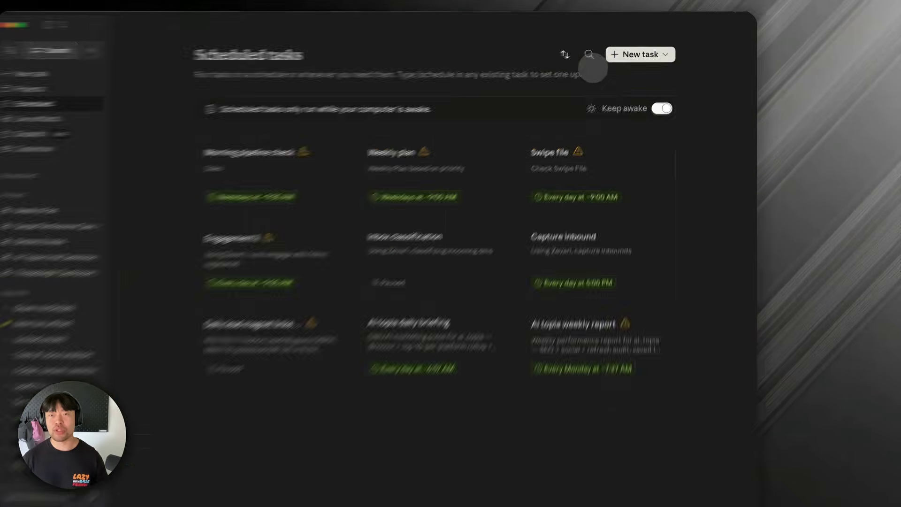
{"action": "left_click", "coordinate": [638, 44]}
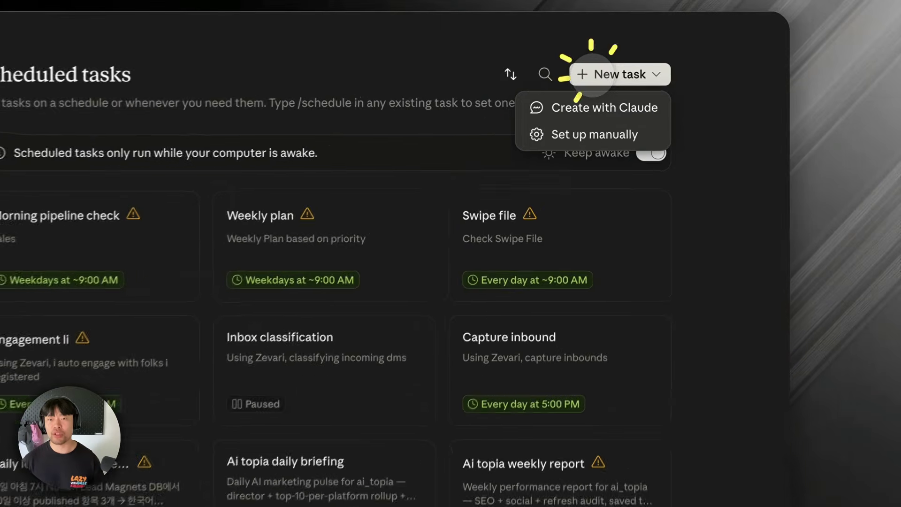
{"action": "left_click", "coordinate": [535, 140]}
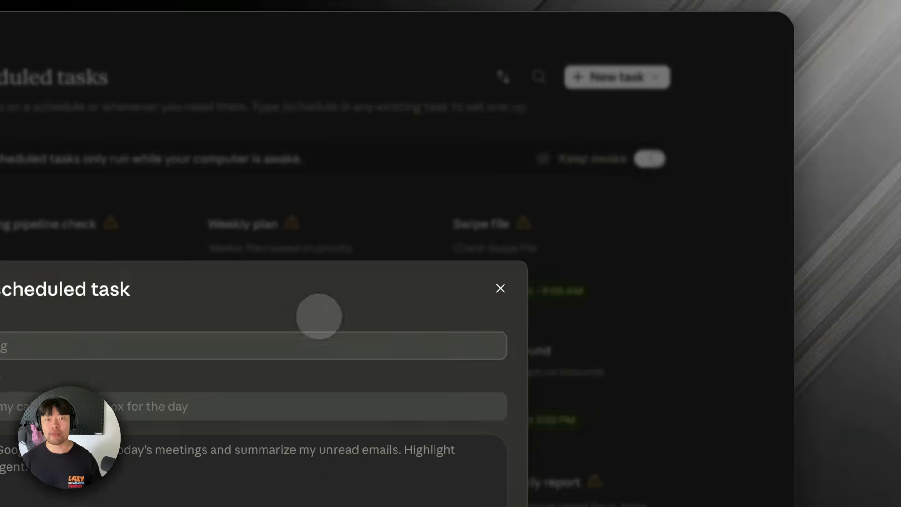
{"action": "left_click", "coordinate": [110, 361]}
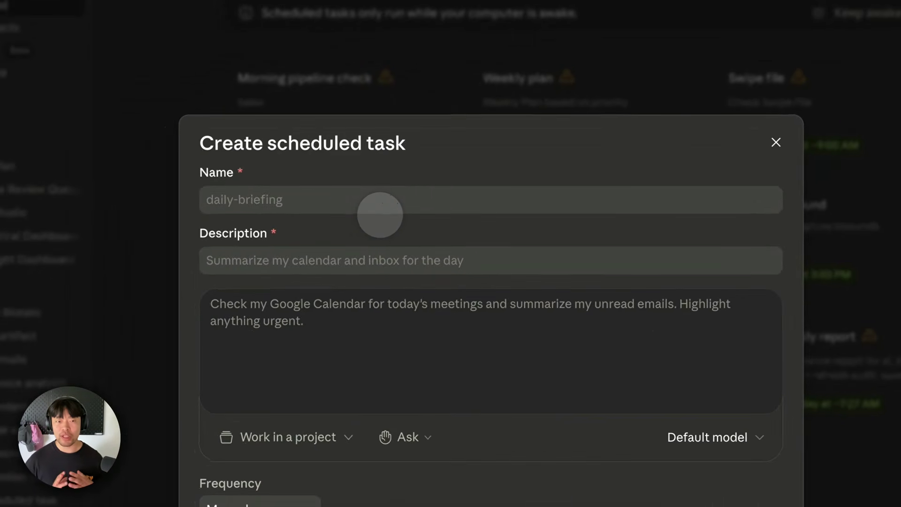
{"action": "left_click", "coordinate": [304, 321]}
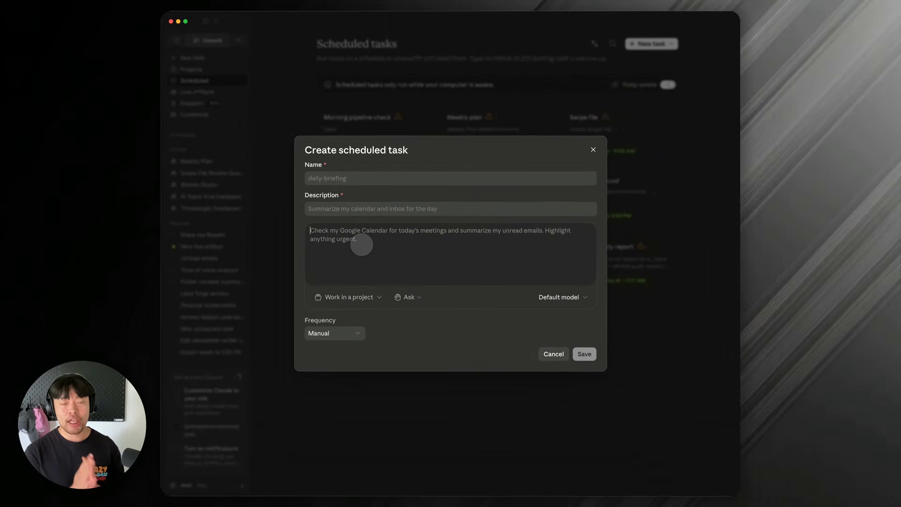
{"action": "type", "text": "/"}
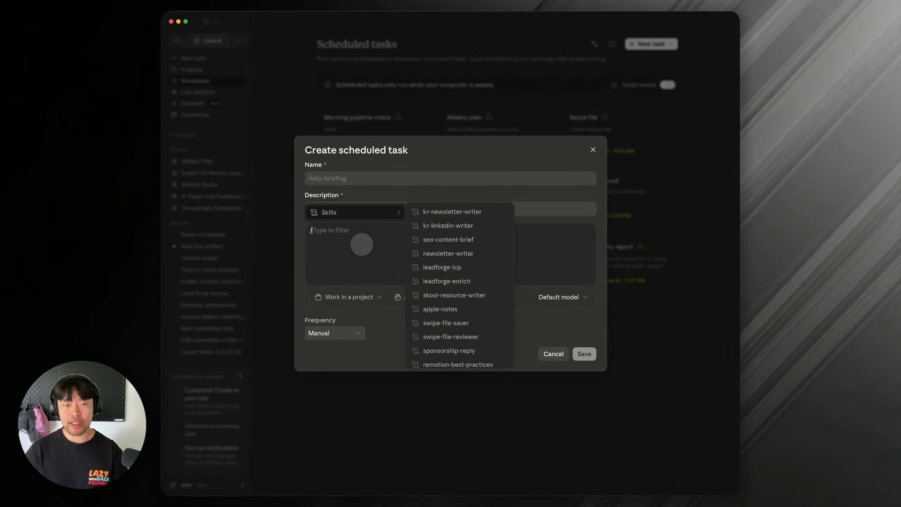
{"action": "scroll", "coordinate": [452, 283], "scroll_direction": "down", "scroll_amount": 10}
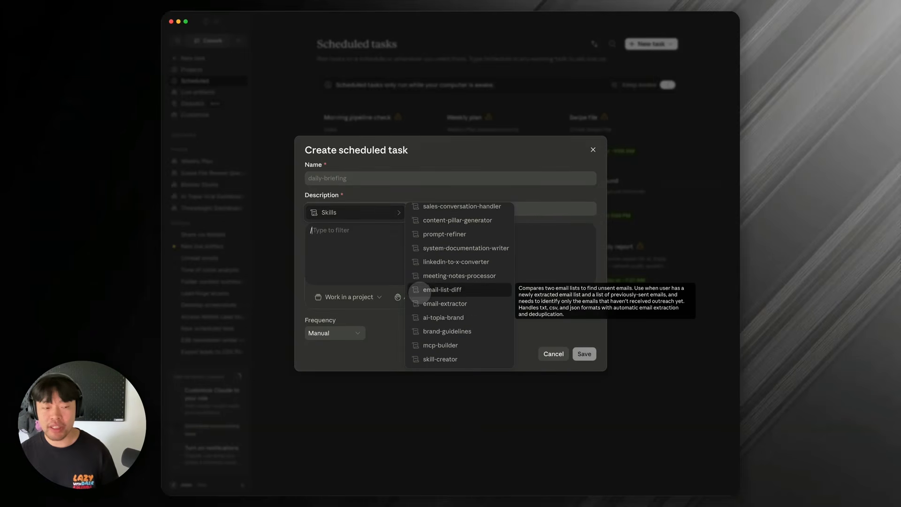
{"action": "left_click", "coordinate": [364, 244]}
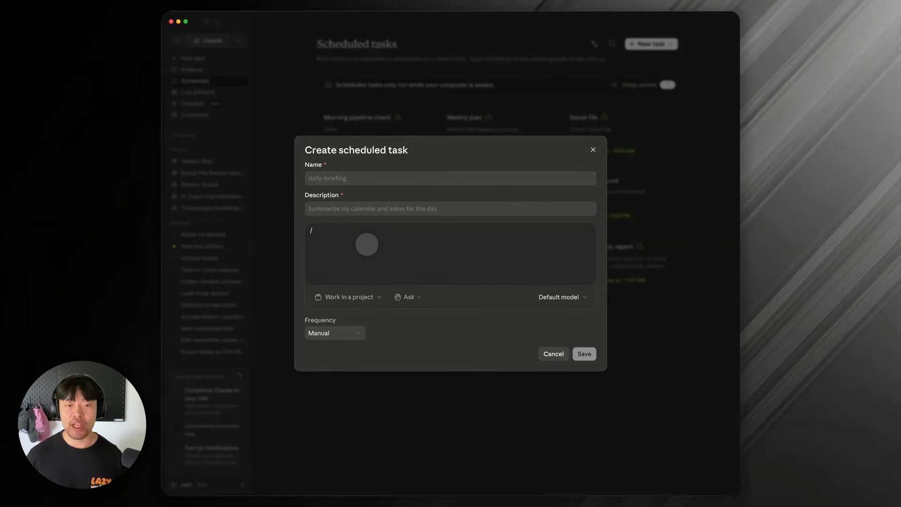
Draft the task instructions using the email-follow-up skill with "create all drafts for people i have to resp".
{"action": "type", "text": "follow"}
{"action": "key", "text": "Down"}
{"action": "key", "text": "Up"}
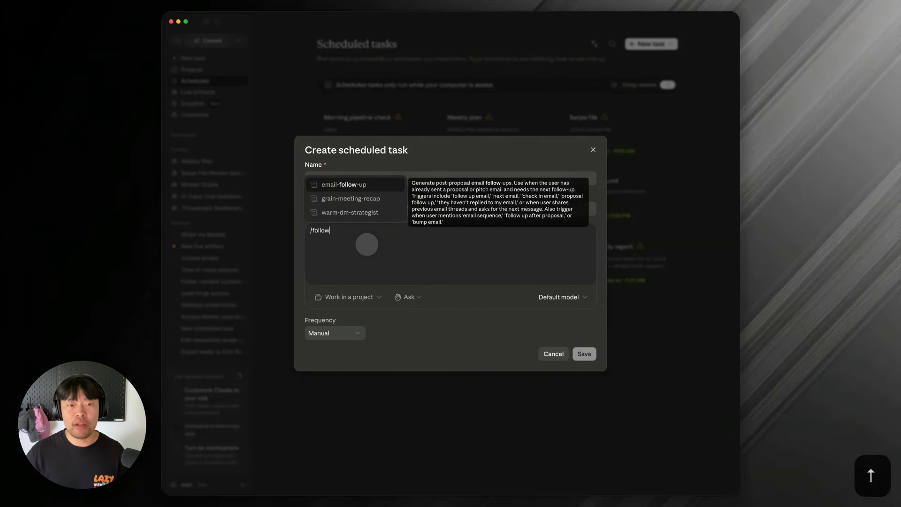
{"action": "key", "text": "Return"}
{"action": "type", "text": "cre"}
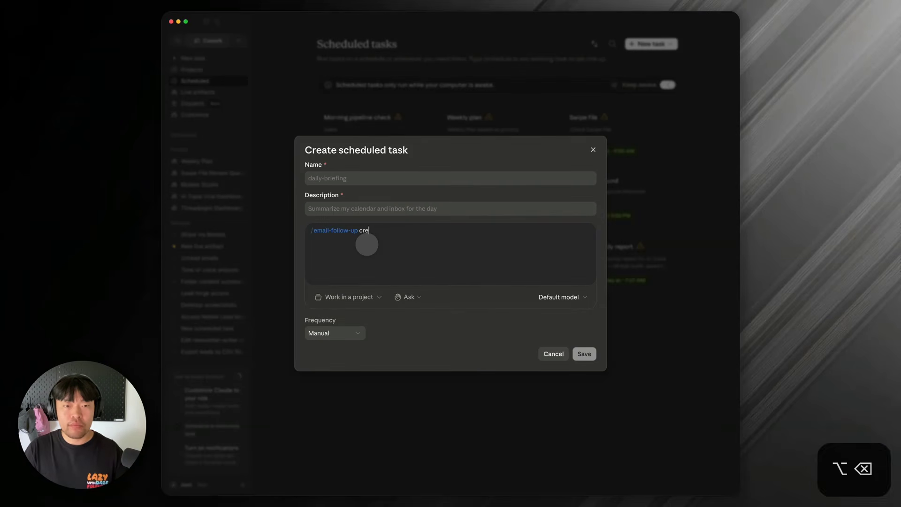
{"action": "type", "text": "ate all draf"}
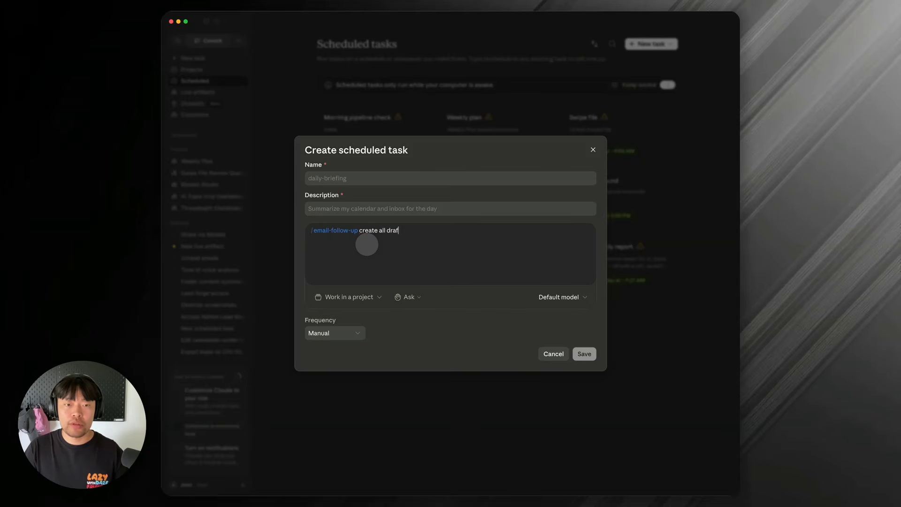
{"action": "type", "text": "ts for people i have to"}
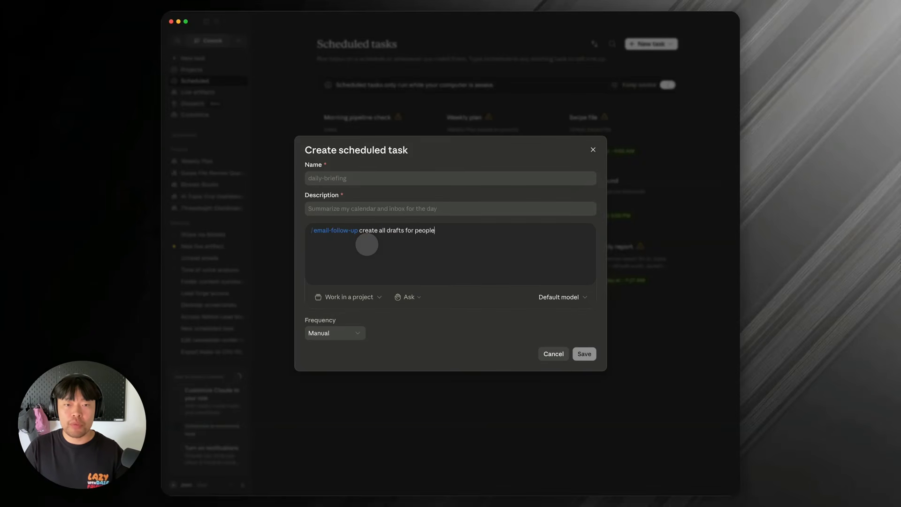
{"action": "type", "text": " resp"}
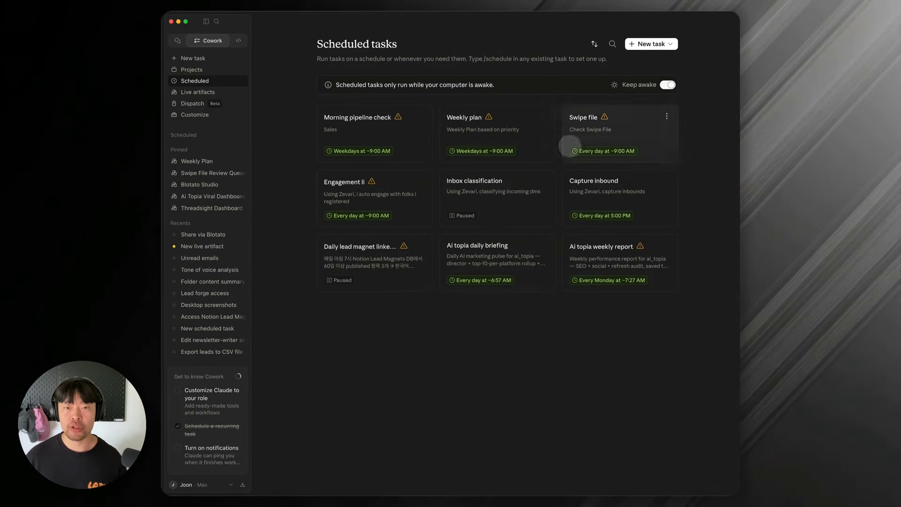
Examine the Swipe file task's skill instruction and daily schedule in its edit form, and close the form.
{"action": "left_click", "coordinate": [571, 117]}
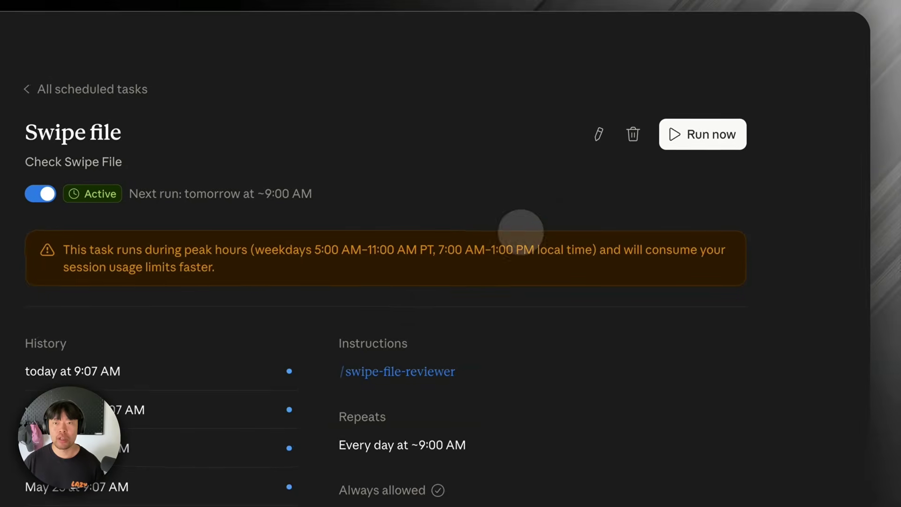
{"action": "left_click", "coordinate": [598, 135]}
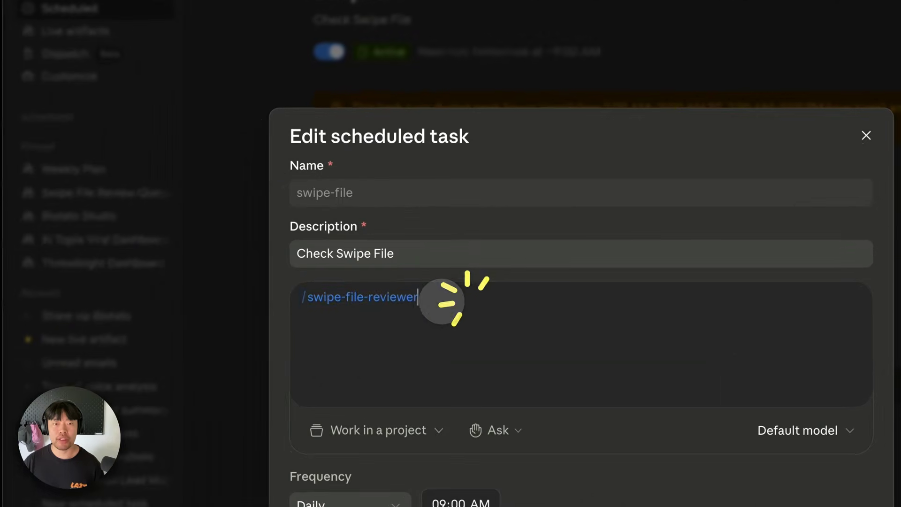
{"action": "left_click_drag", "start_coordinate": [446, 277], "coordinate": [318, 278]}
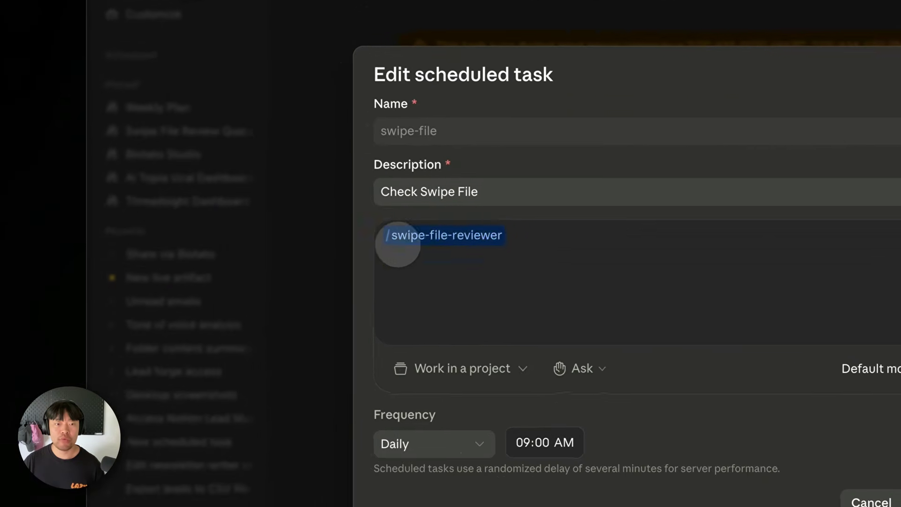
{"action": "left_click", "coordinate": [363, 324]}
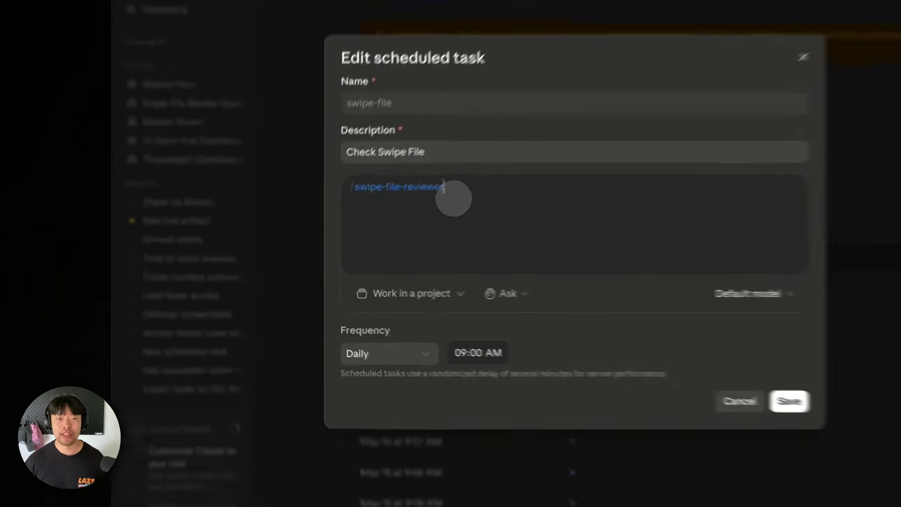
{"action": "left_click_drag", "start_coordinate": [378, 225], "coordinate": [273, 220]}
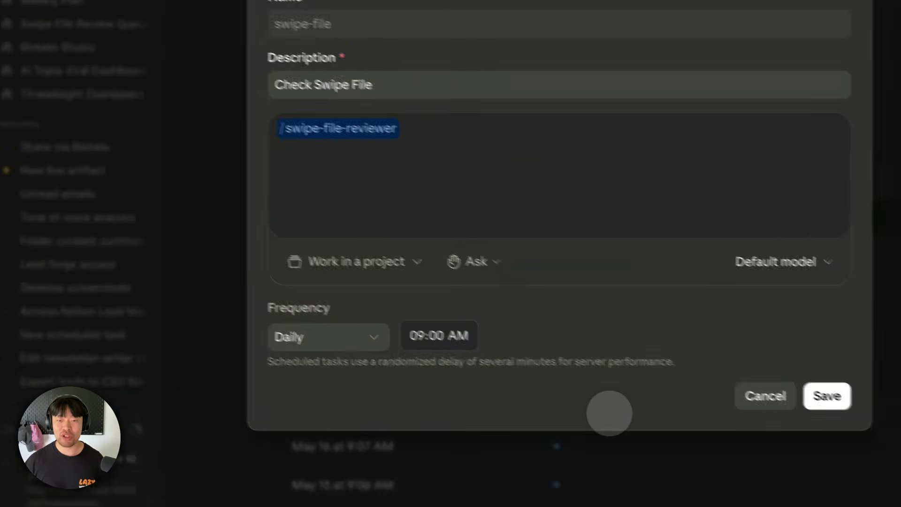
{"action": "left_click", "coordinate": [845, 429]}
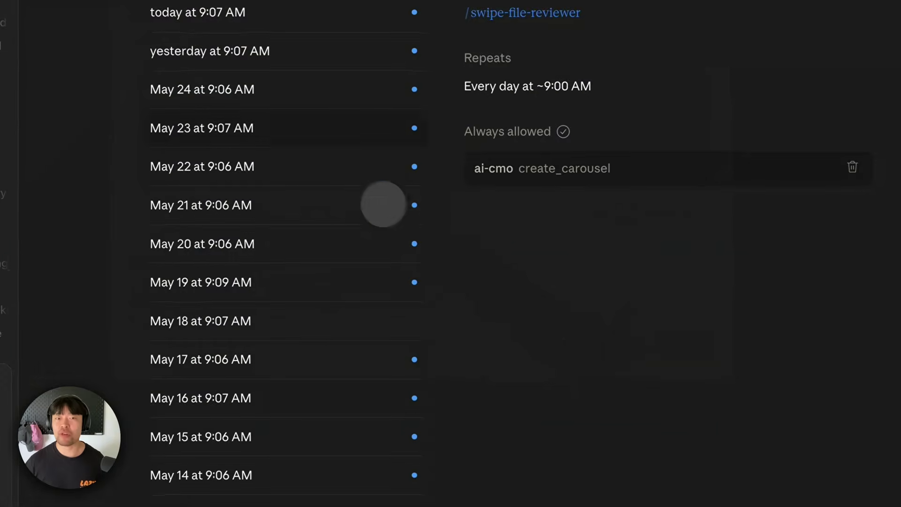
Open today's Swipe file run, read through its review summary, and close the report preview.
{"action": "left_click", "coordinate": [263, 56]}
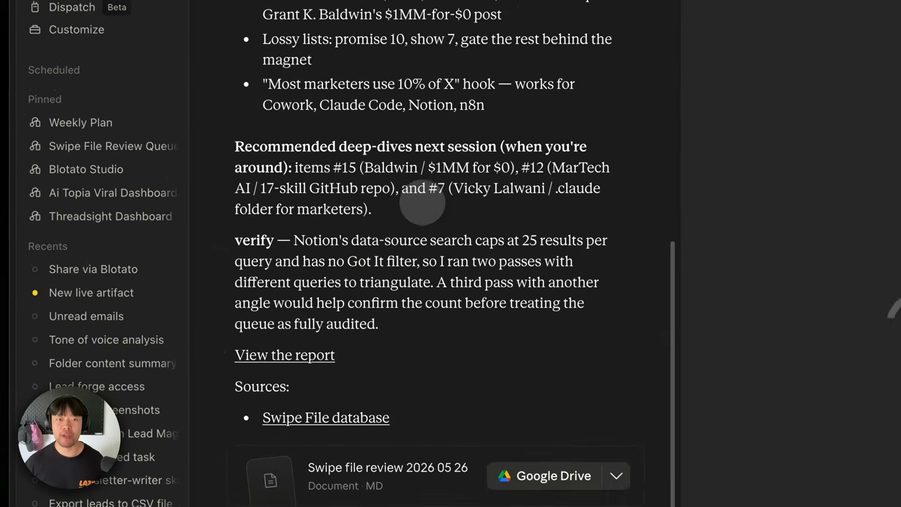
{"action": "scroll", "coordinate": [423, 203], "scroll_direction": "up", "scroll_amount": 15}
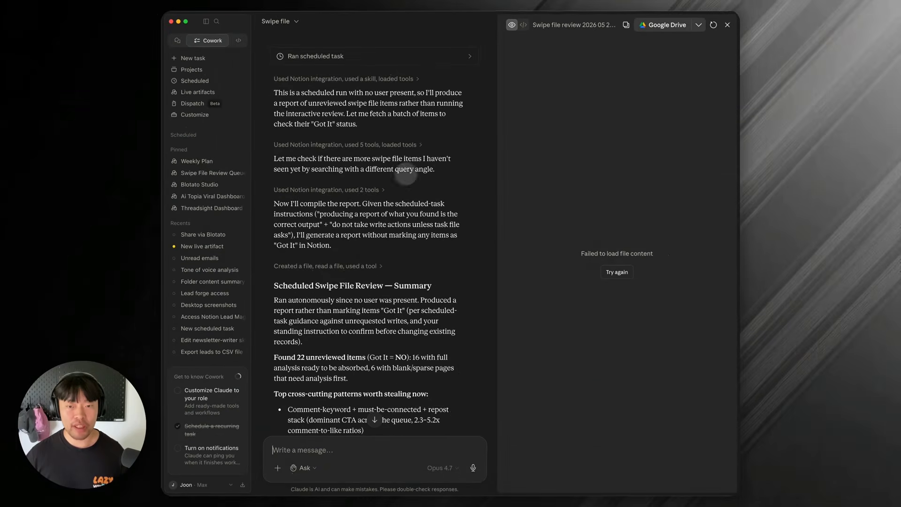
{"action": "left_click", "coordinate": [729, 25]}
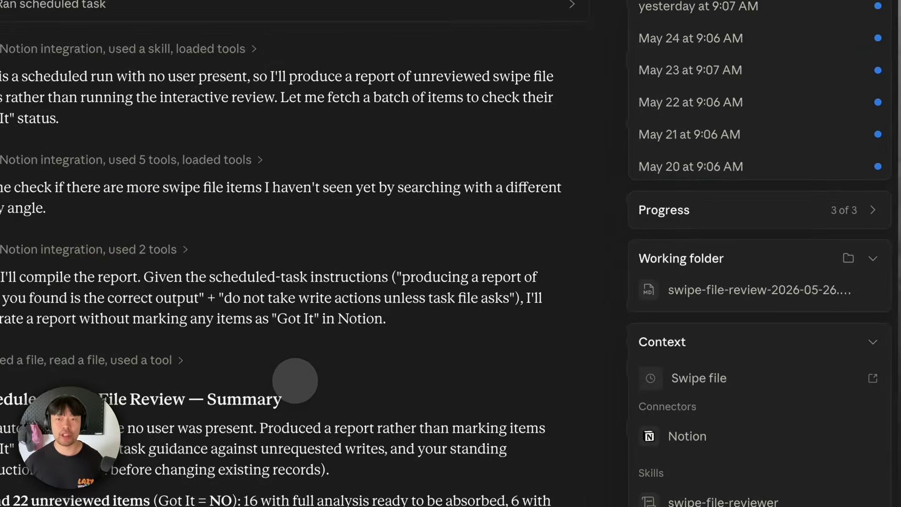
{"action": "scroll", "coordinate": [438, 247], "scroll_direction": "down", "scroll_amount": 5}
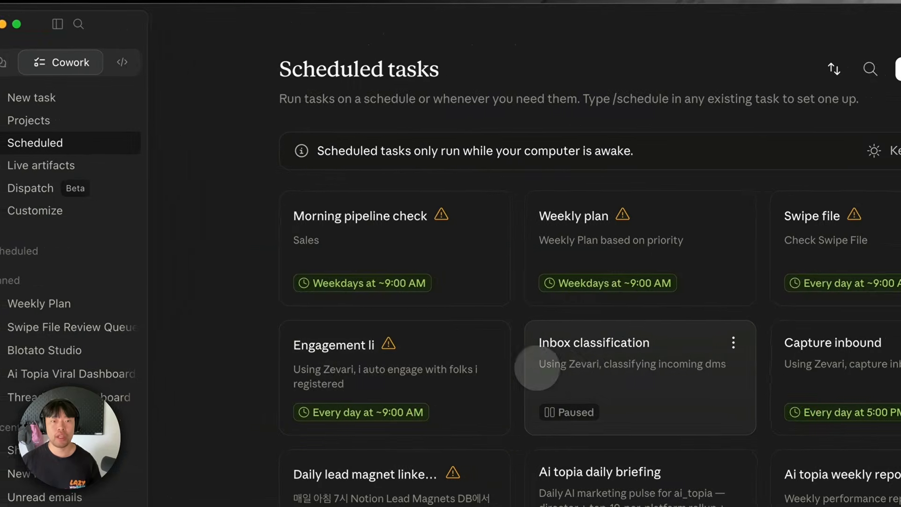
Review the Inbox classification scheduled task and open the Ai topia weekly report task to read its instructions.
{"action": "left_click", "coordinate": [564, 371]}
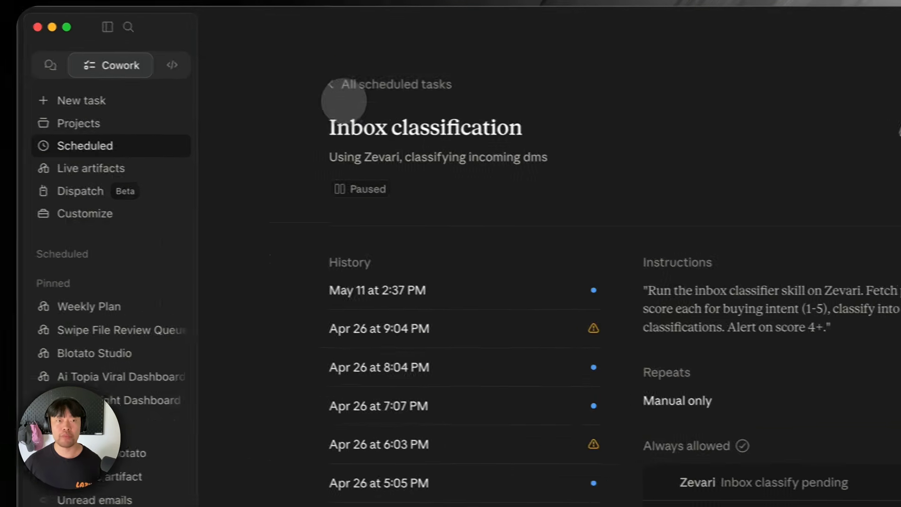
{"action": "left_click", "coordinate": [300, 81]}
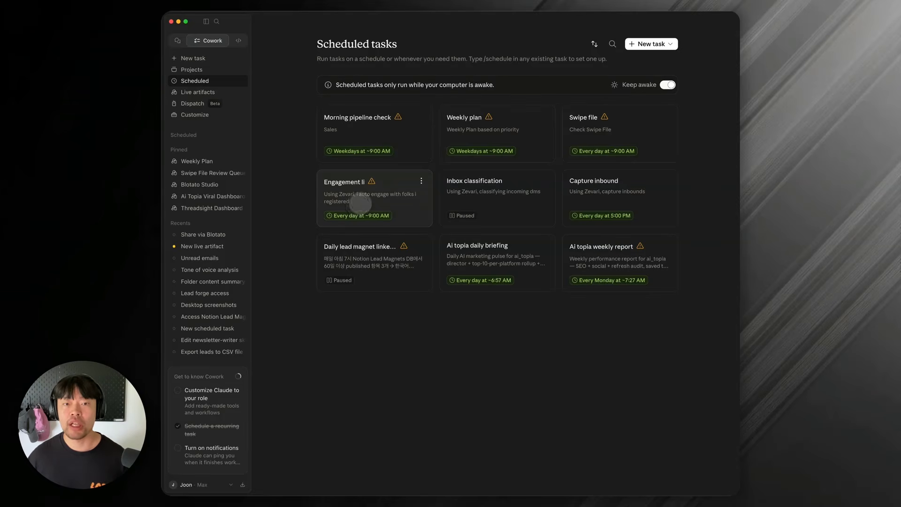
{"action": "left_click", "coordinate": [458, 178]}
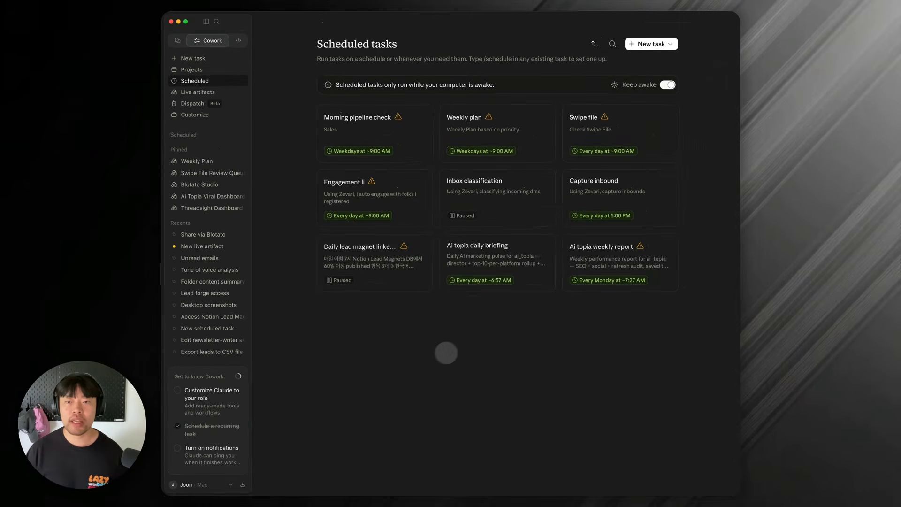
{"action": "left_click", "coordinate": [610, 263]}
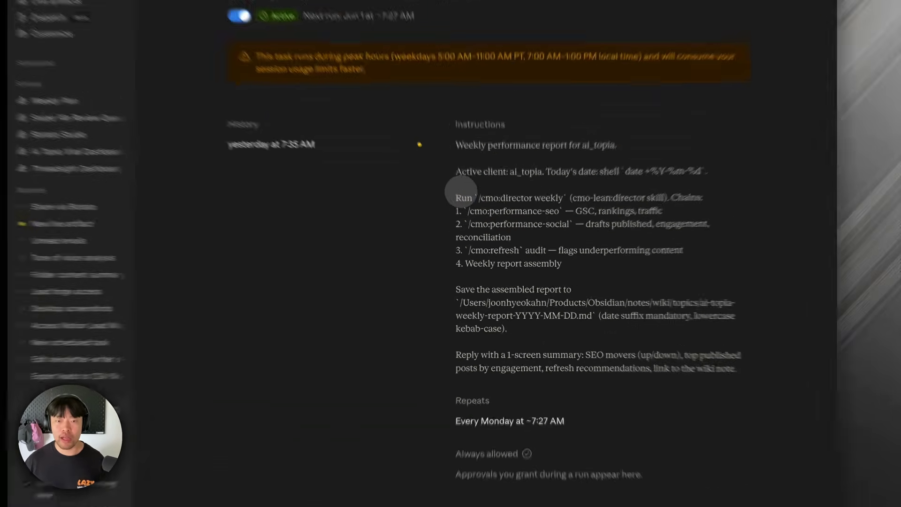
Examine the chained commands and save location in the Ai topia weekly report task's instructions, and return to the scheduled tasks list.
{"action": "left_click_drag", "start_coordinate": [456, 198], "coordinate": [483, 341]}
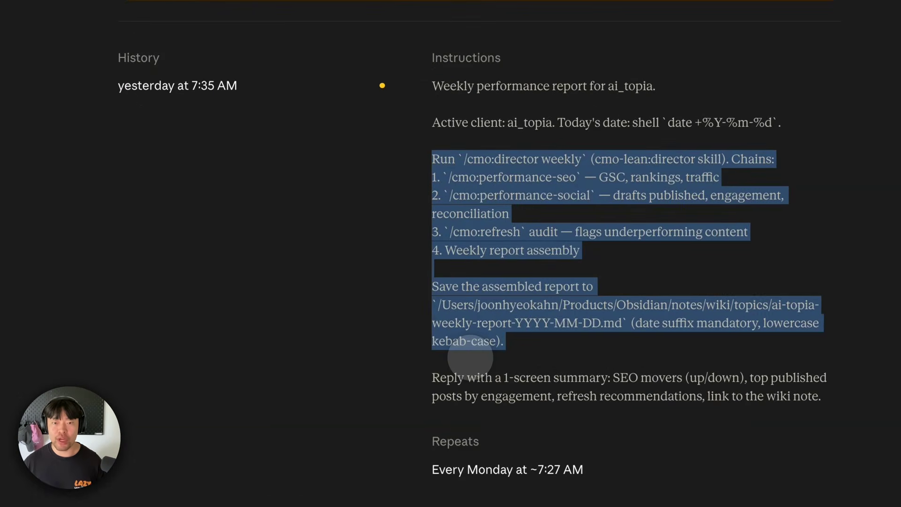
{"action": "left_click", "coordinate": [470, 357]}
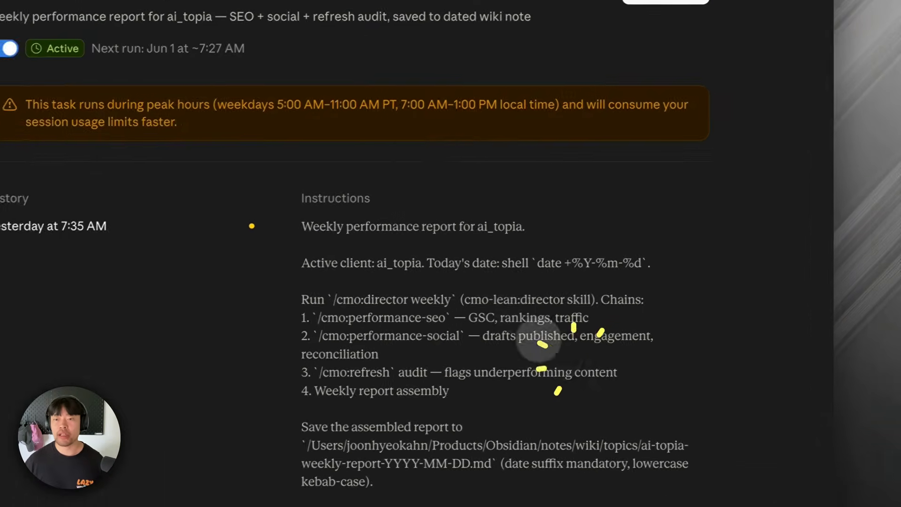
{"action": "left_click", "coordinate": [549, 44]}
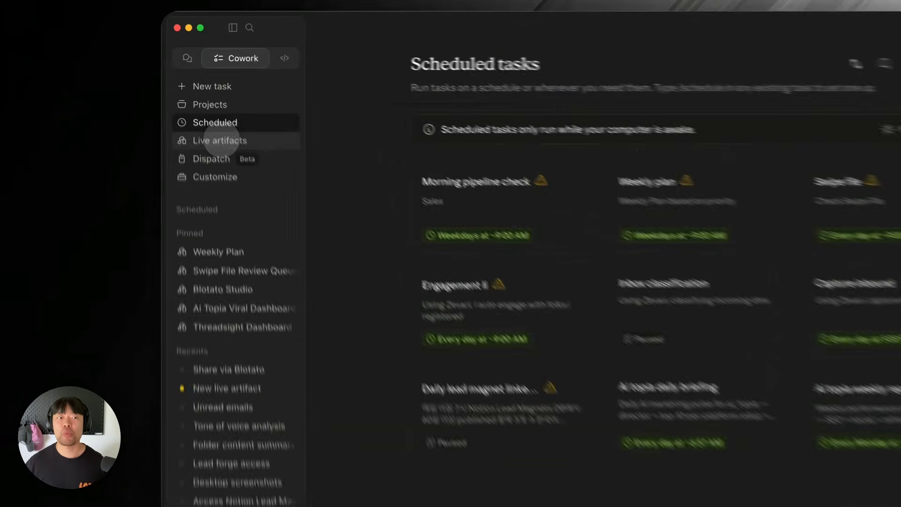
Start a new live artifact session with Claude from the Live artifacts page.
{"action": "left_click", "coordinate": [201, 92]}
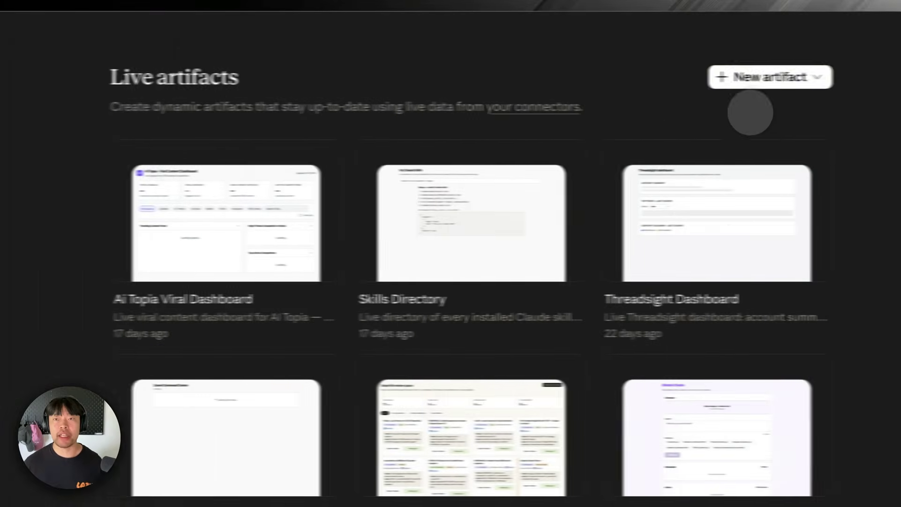
{"action": "left_click", "coordinate": [771, 77]}
{"action": "left_click", "coordinate": [593, 110]}
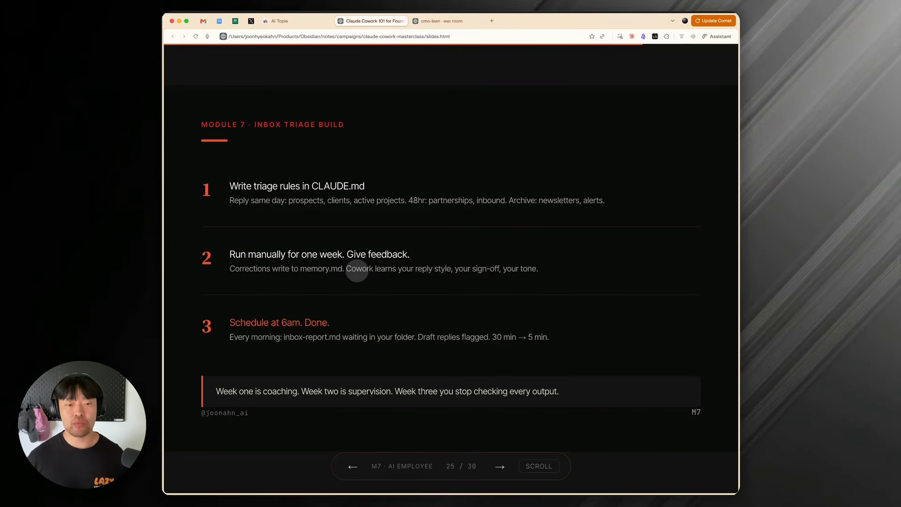
Switch to the masterclass slides in the browser and read from the Module 7 inbox triage build through the Module 8 real limitations.
{"action": "key", "text": "Right"}
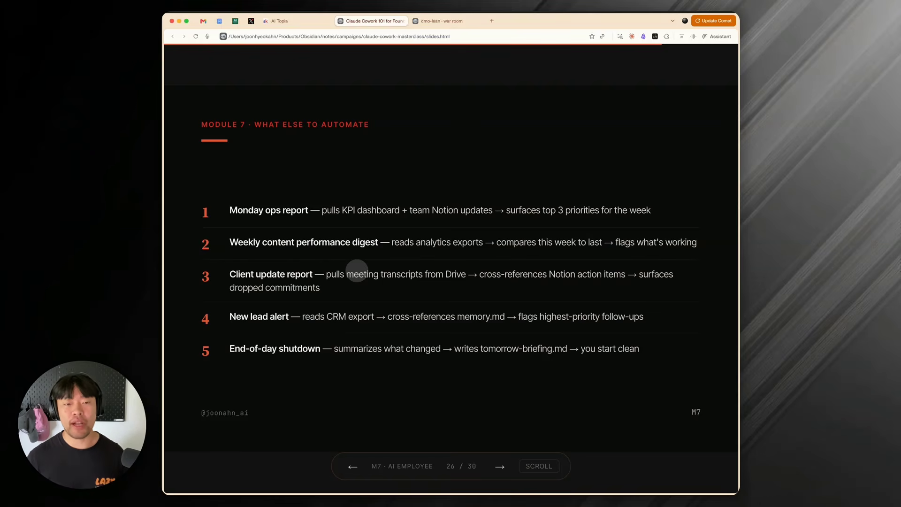
{"action": "key", "text": "Right"}
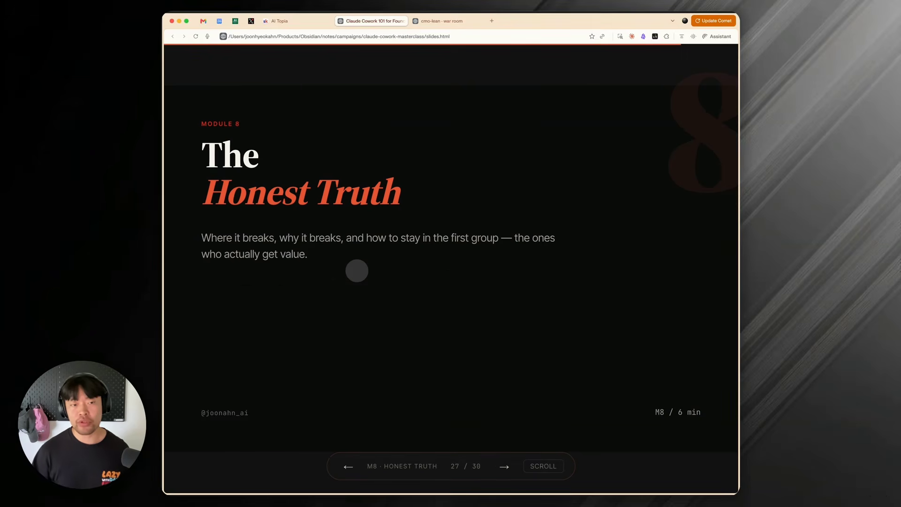
{"action": "key", "text": "Right"}
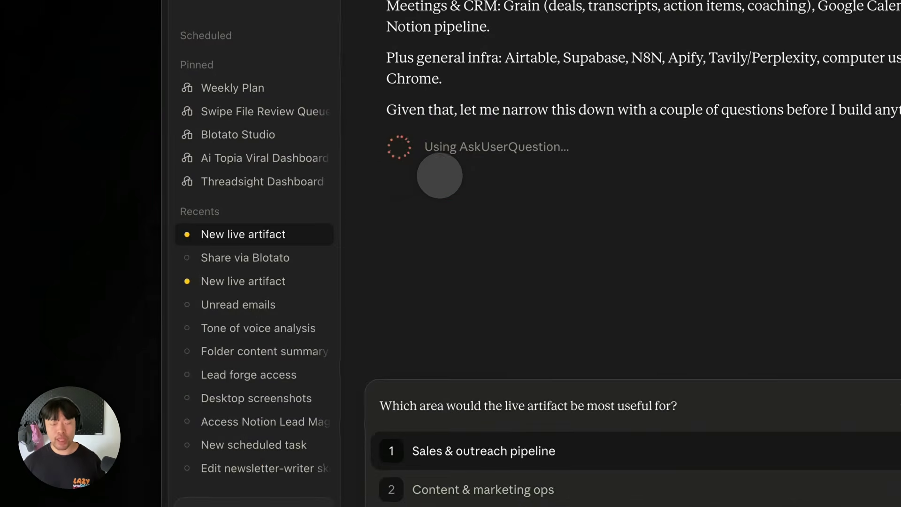
Switch to Claude and examine the Keep computer awake and Browser Use options in the desktop app's general settings, and return to the slides.
{"action": "key", "text": "super+comma"}
{"action": "left_click", "coordinate": [262, 260]}
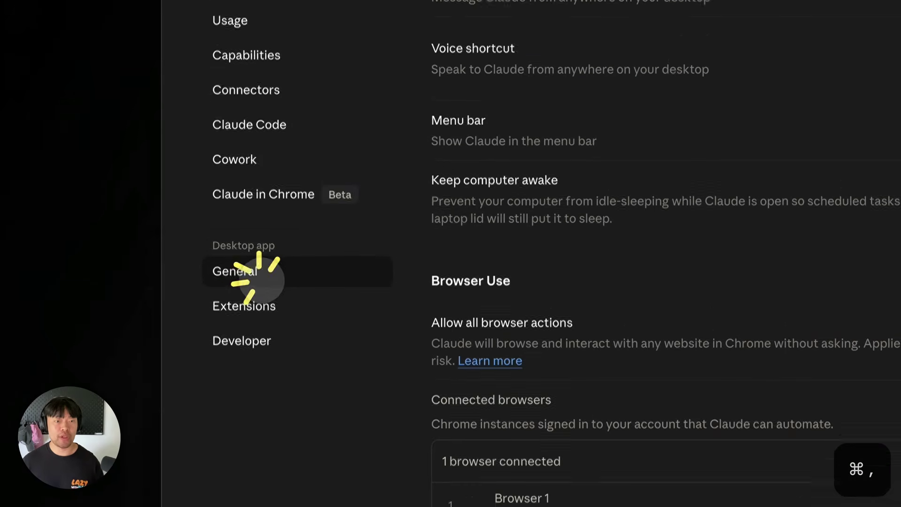
{"action": "left_click_drag", "start_coordinate": [440, 164], "coordinate": [595, 168]}
{"action": "left_click", "coordinate": [553, 237]}
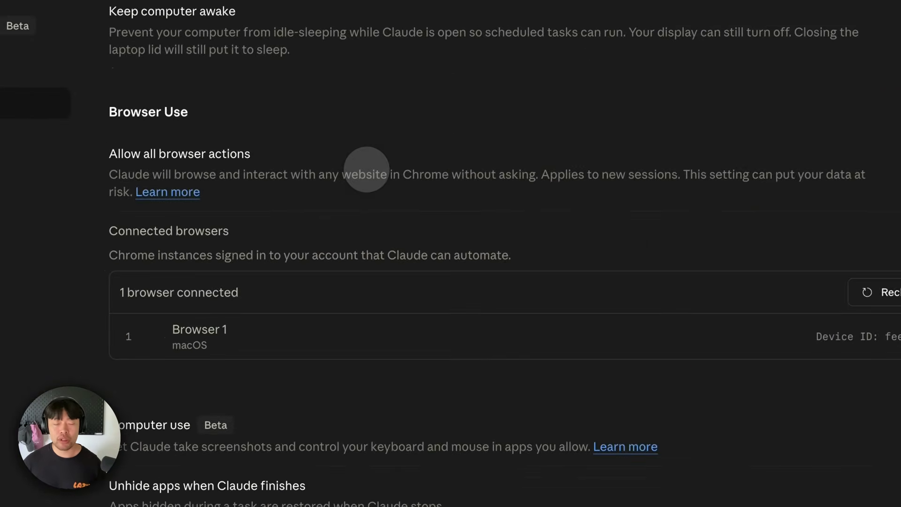
{"action": "key", "text": "ctrl+Up"}
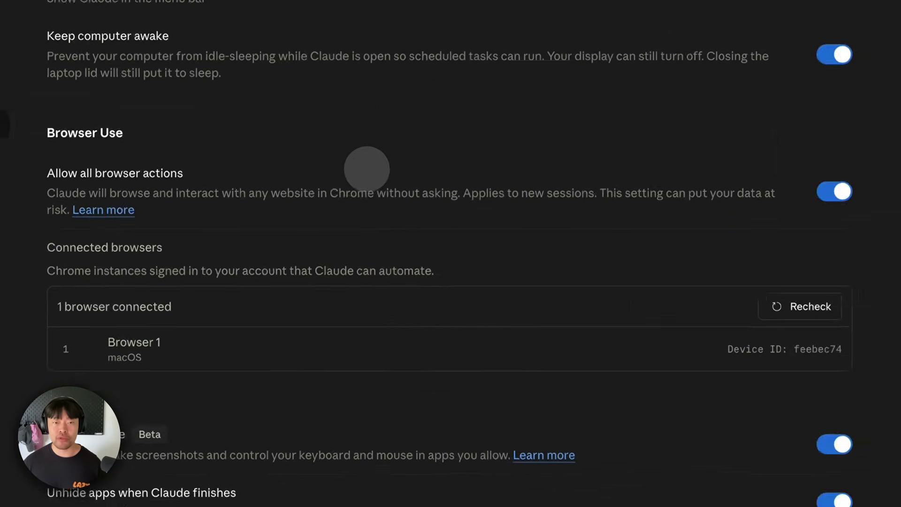
{"action": "left_click", "coordinate": [487, 183]}
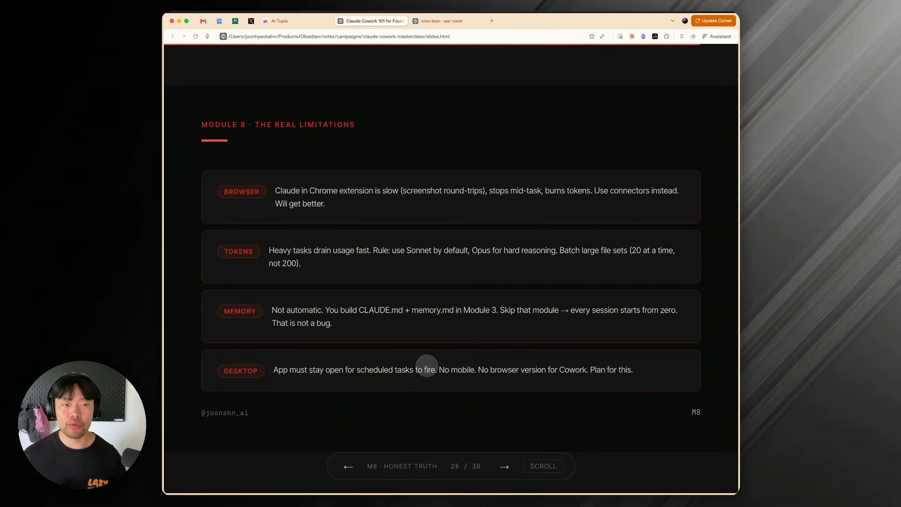
Switch to the AI Topia community site, view the skill pages in the classroom's Resources course, and return to the course overview.
{"action": "key", "text": "Left"}
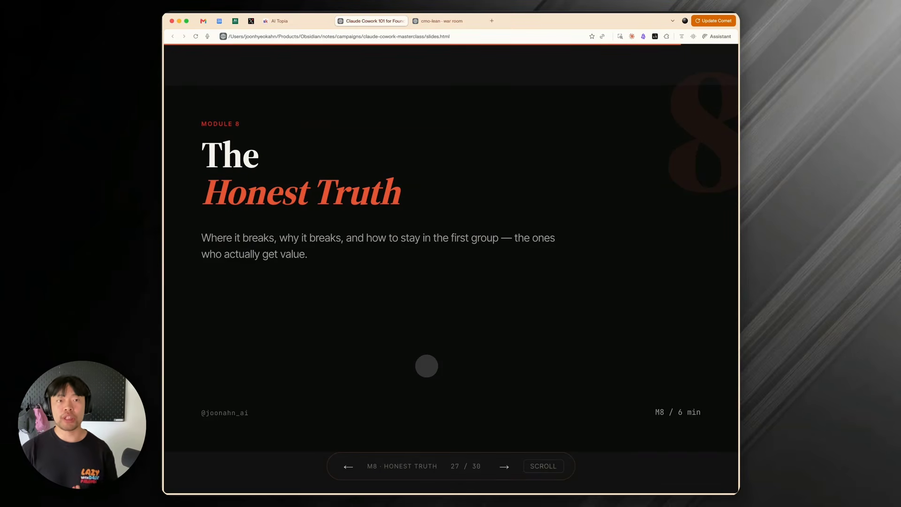
{"action": "key", "text": "ctrl+shift+Tab"}
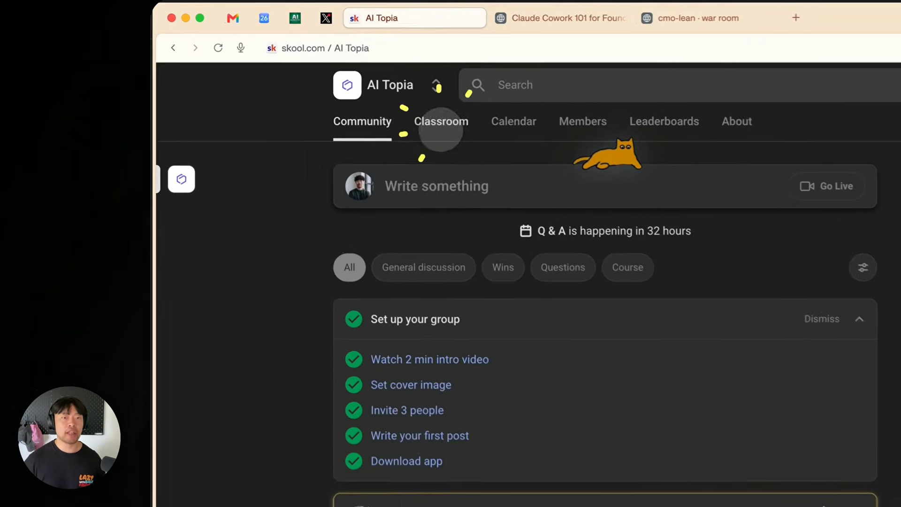
{"action": "left_click", "coordinate": [310, 74]}
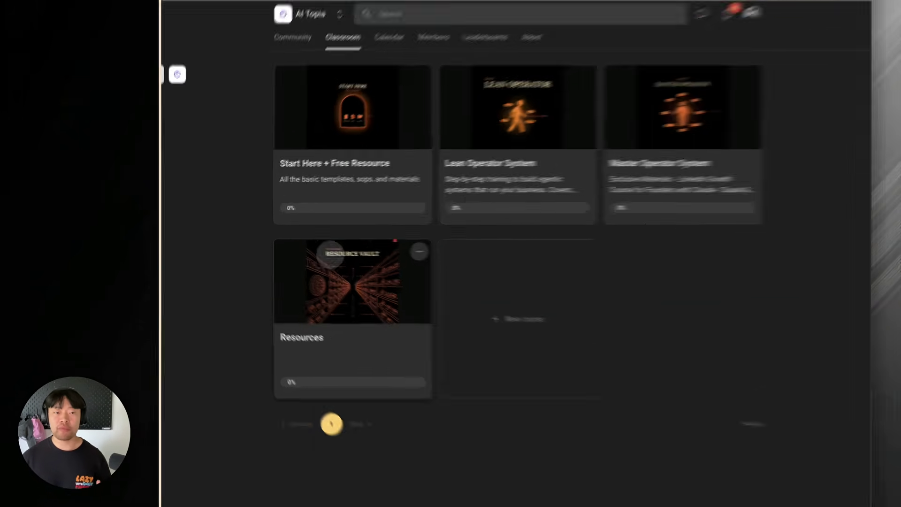
{"action": "left_click", "coordinate": [334, 300]}
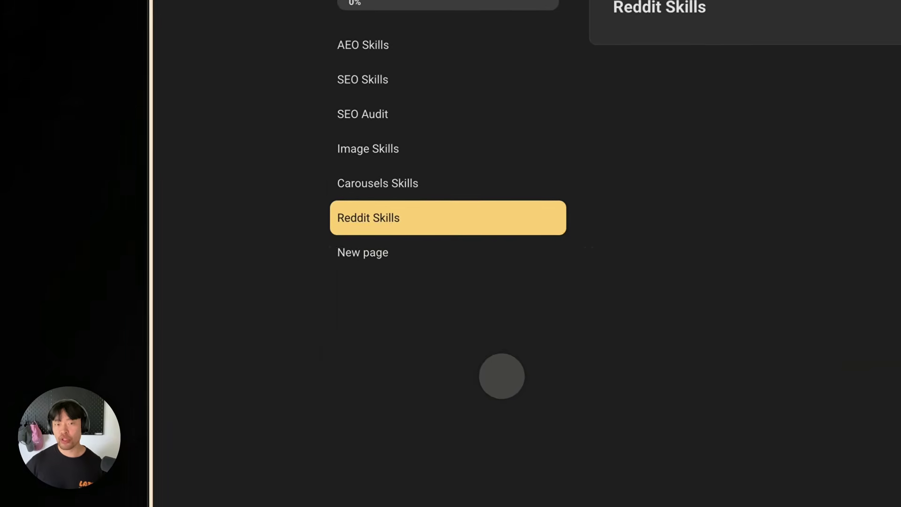
{"action": "left_click", "coordinate": [177, 42]}
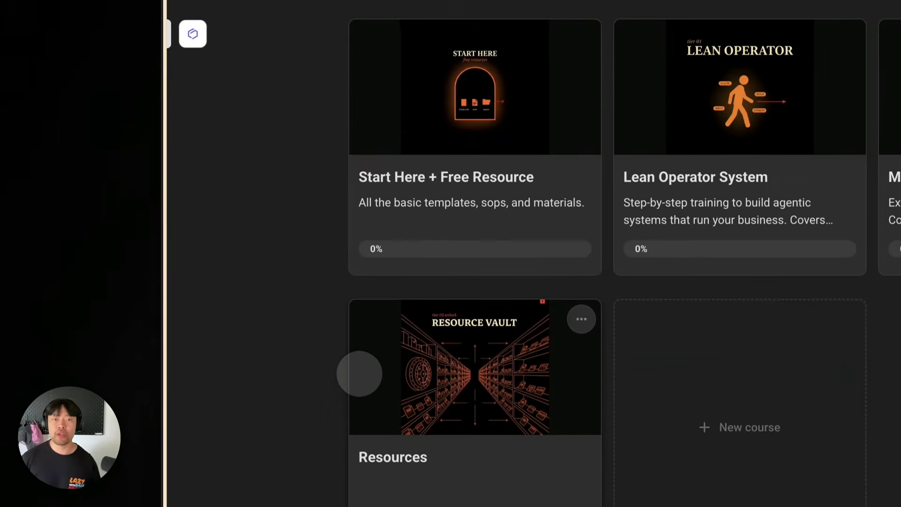